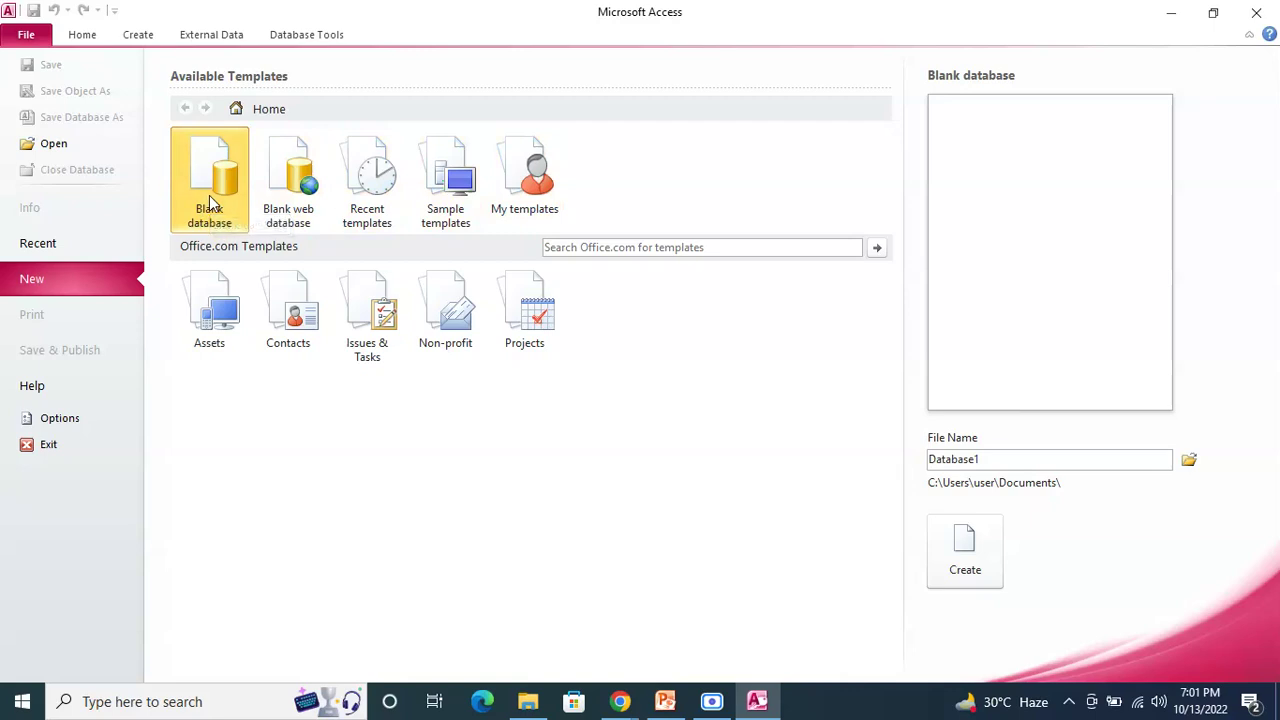
- Create a blank database with the file name school
double_click(1016, 460)
key(BackSpace)
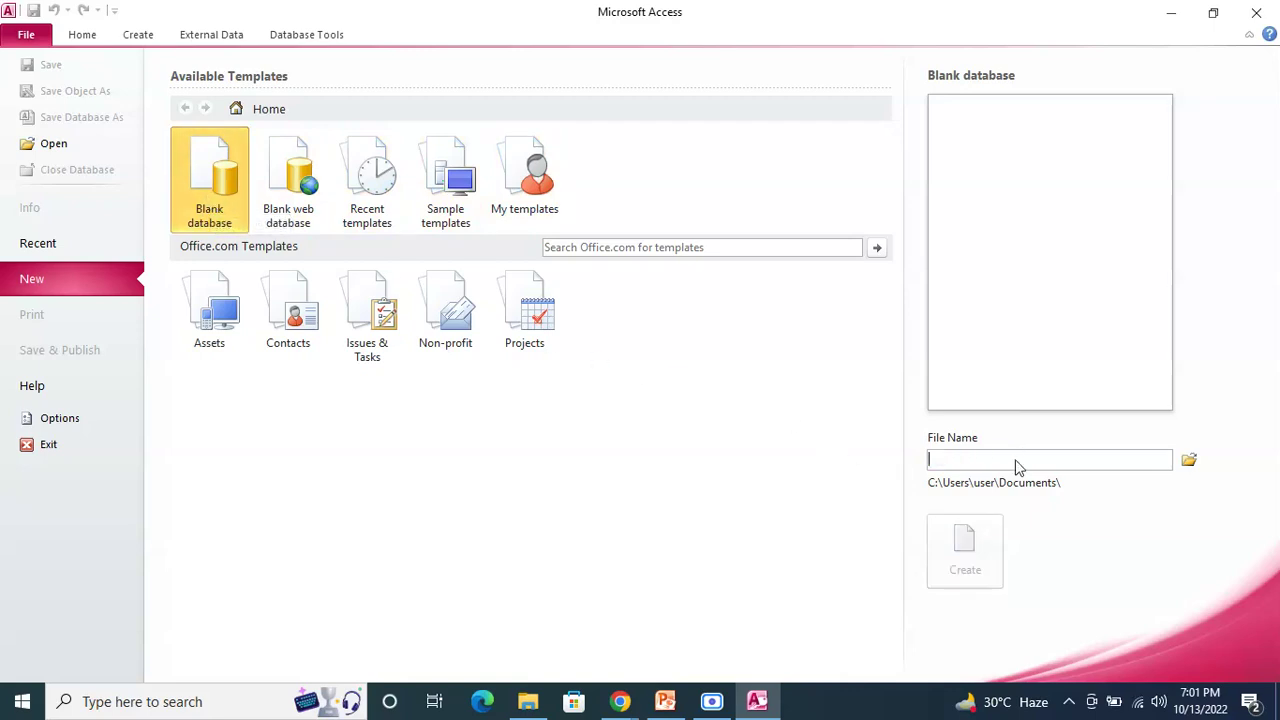
text(school)
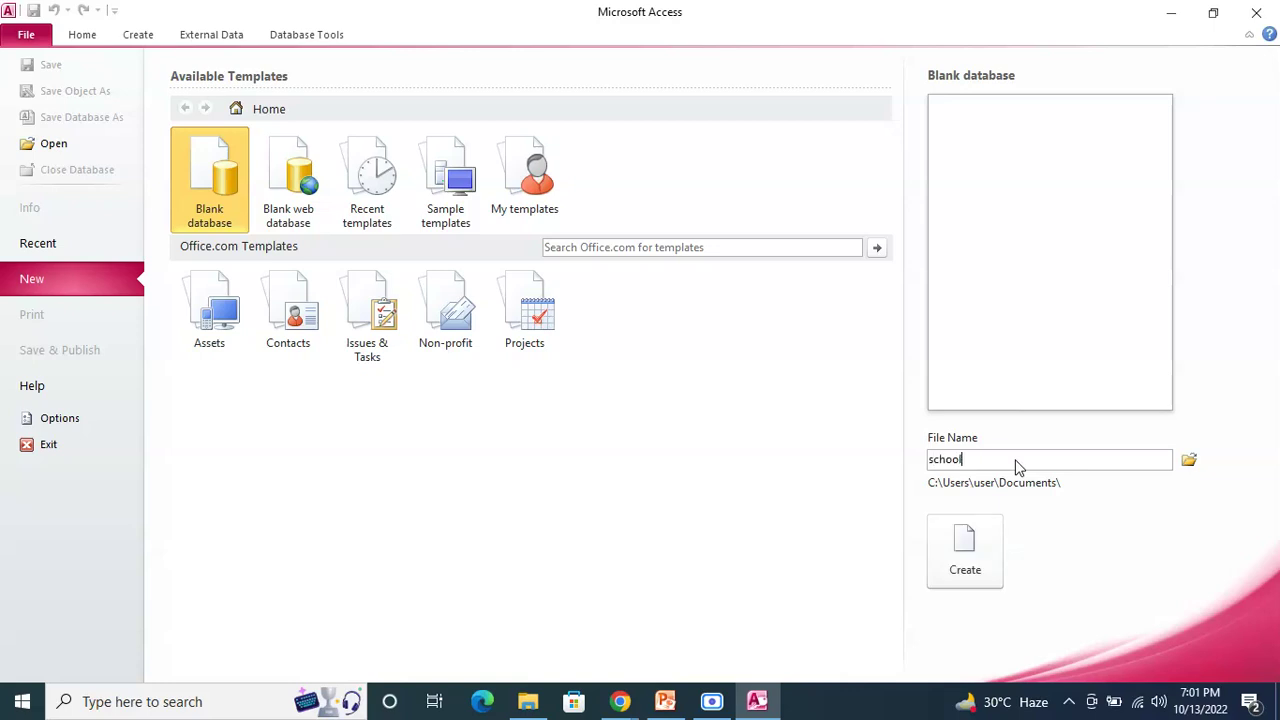
click(977, 552)
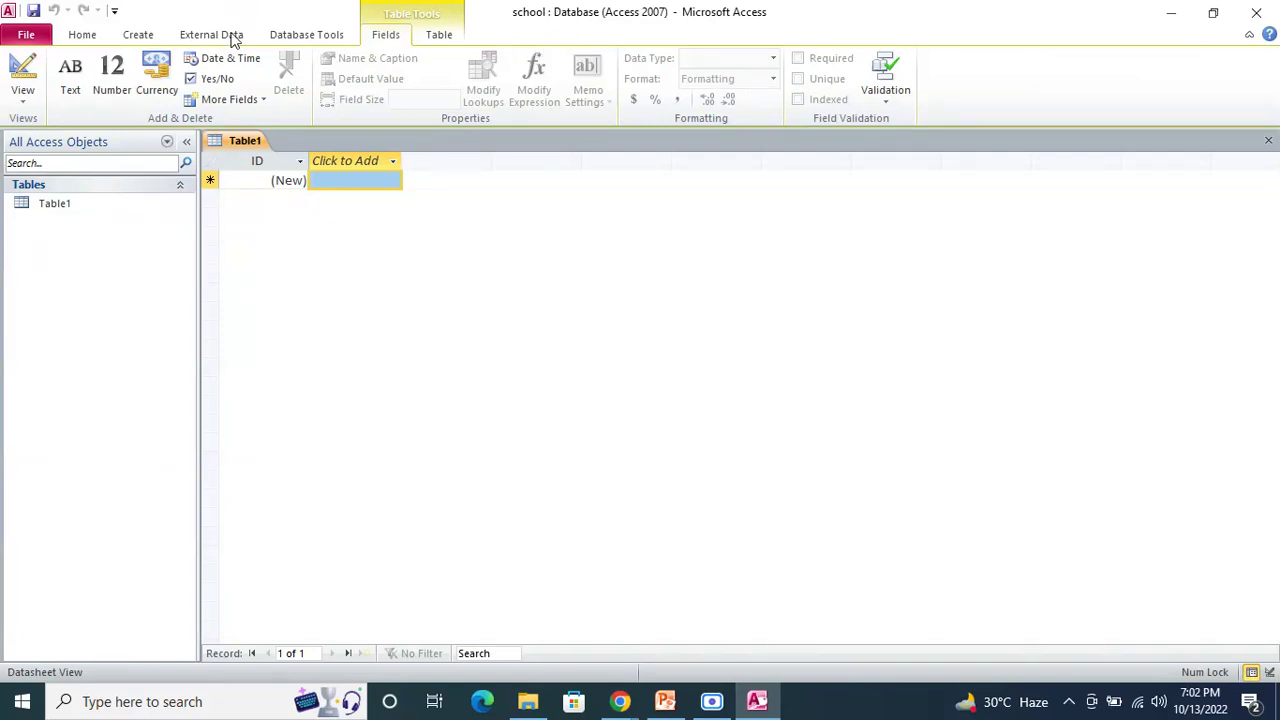
- Open Table1 in Design View, saving the table under the name stu1
click(82, 36)
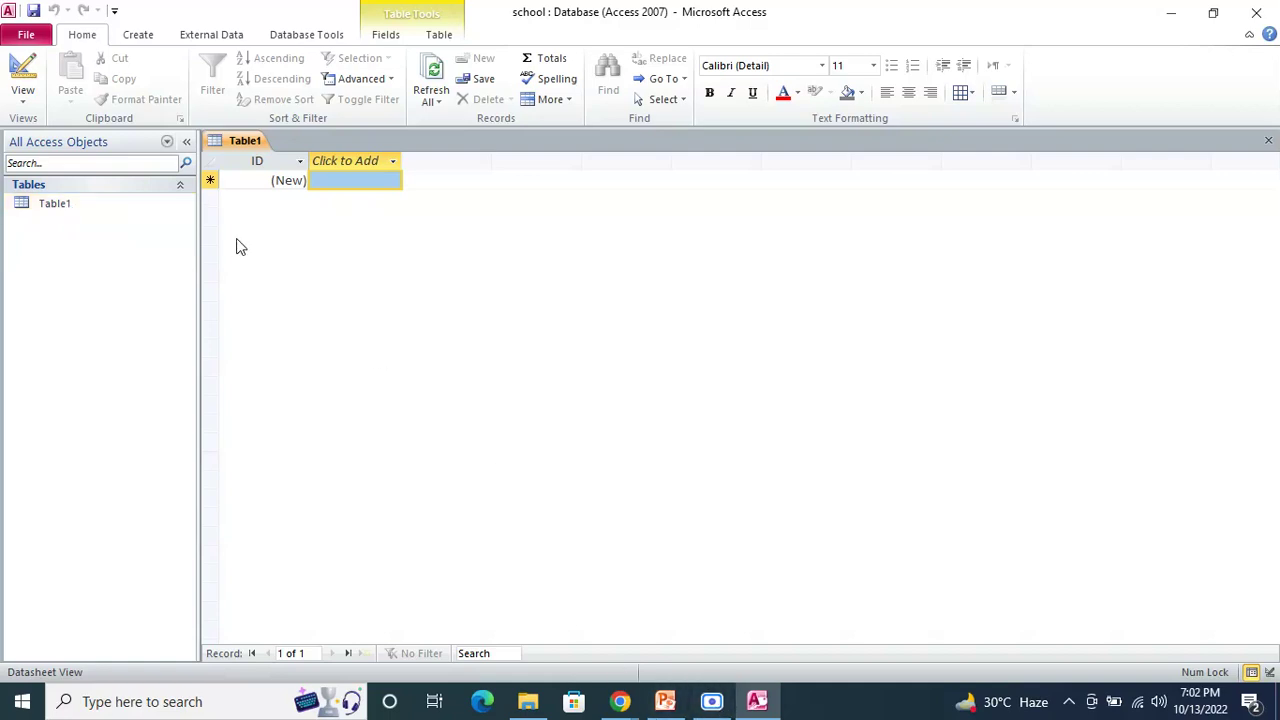
right_click(68, 210)
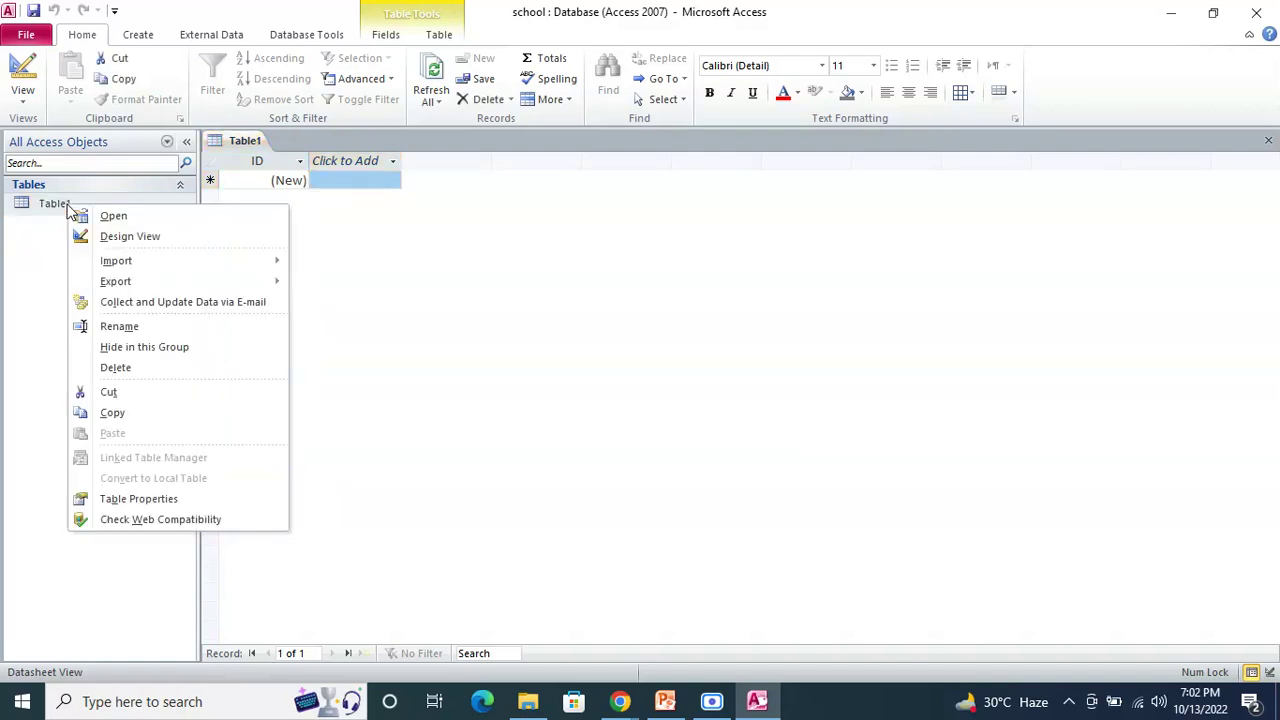
click(120, 237)
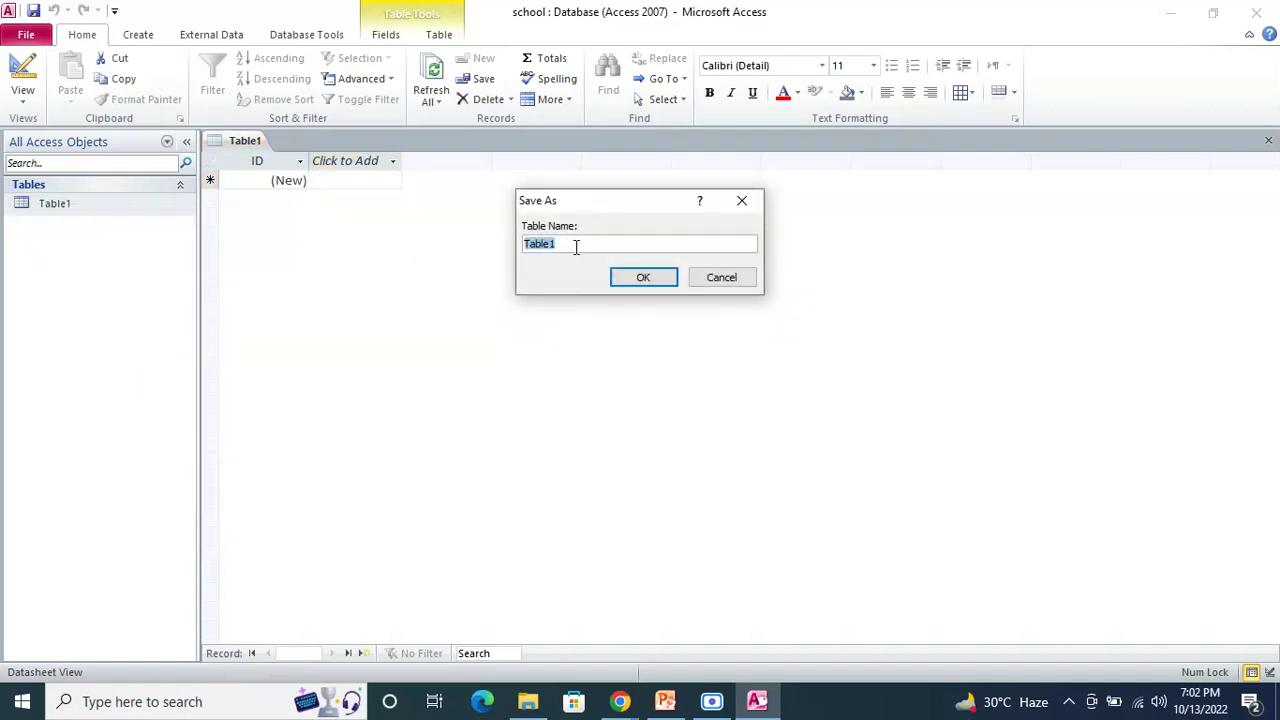
text(st)
click(650, 283)
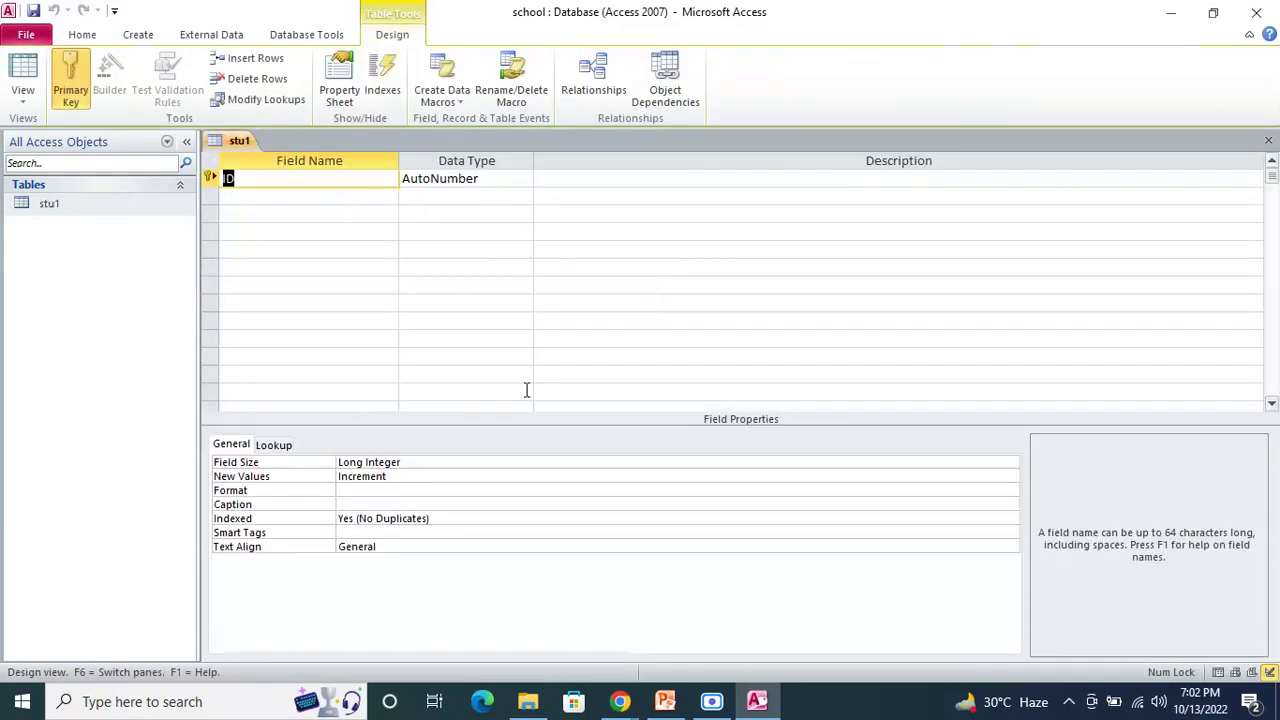
- Check the field list on the presentation slide and define the first field of stu1 as sroll with the Number data type
click(762, 704)
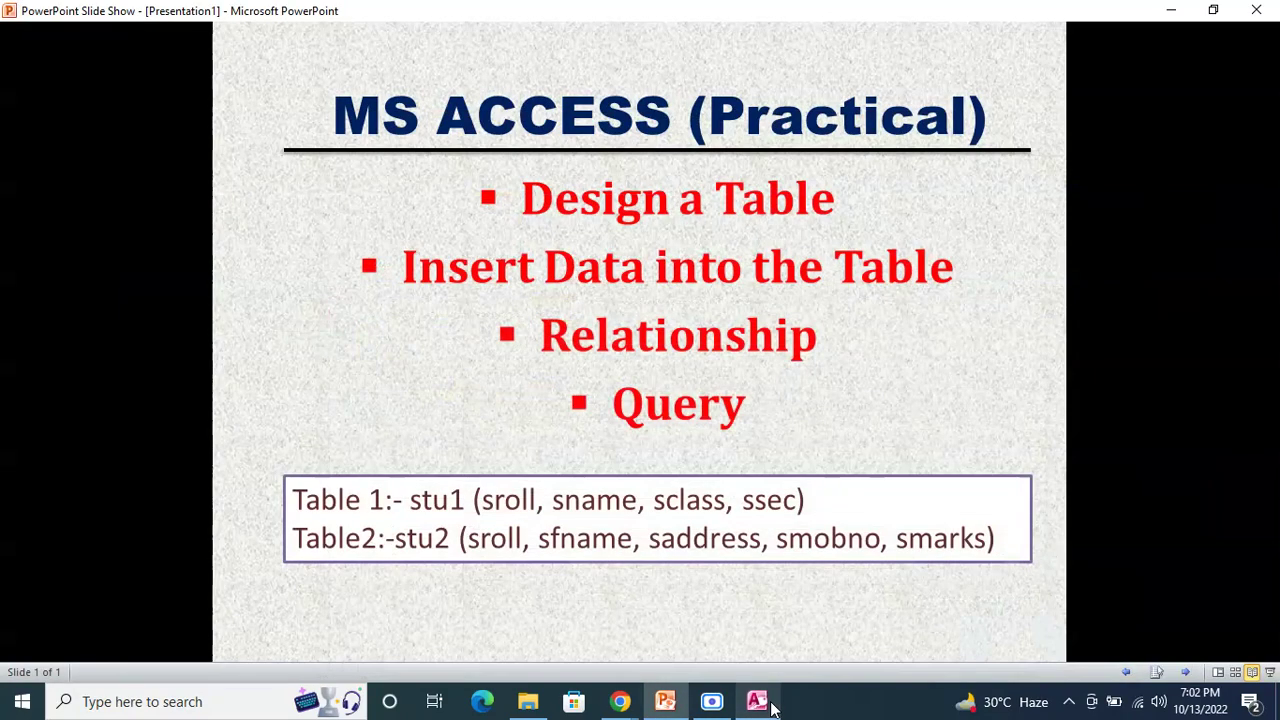
click(771, 705)
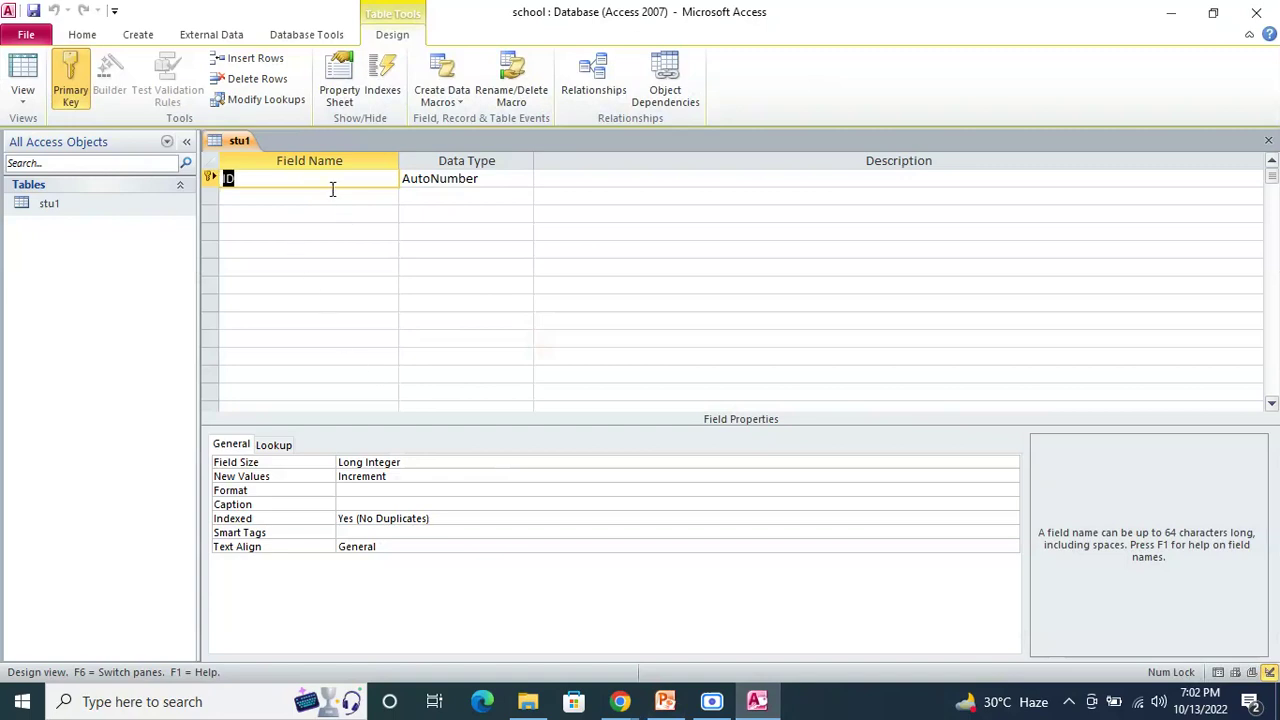
text(sroll)
click(514, 178)
click(523, 181)
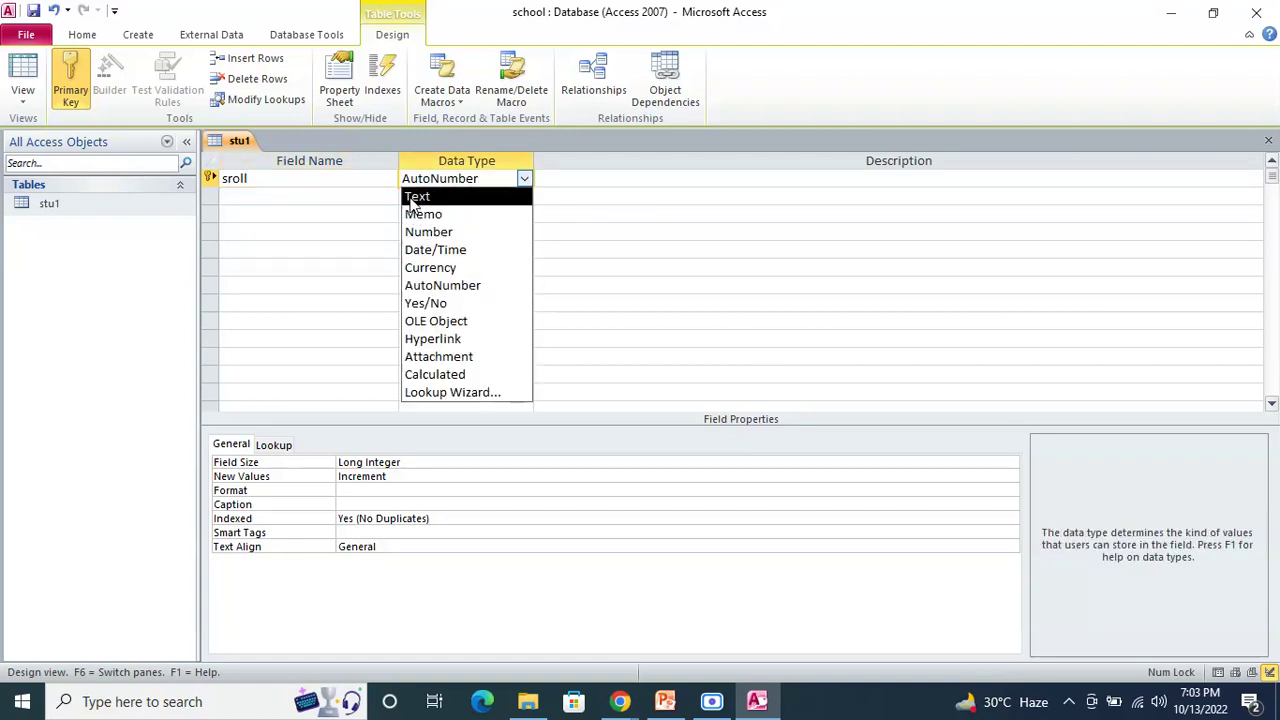
click(447, 233)
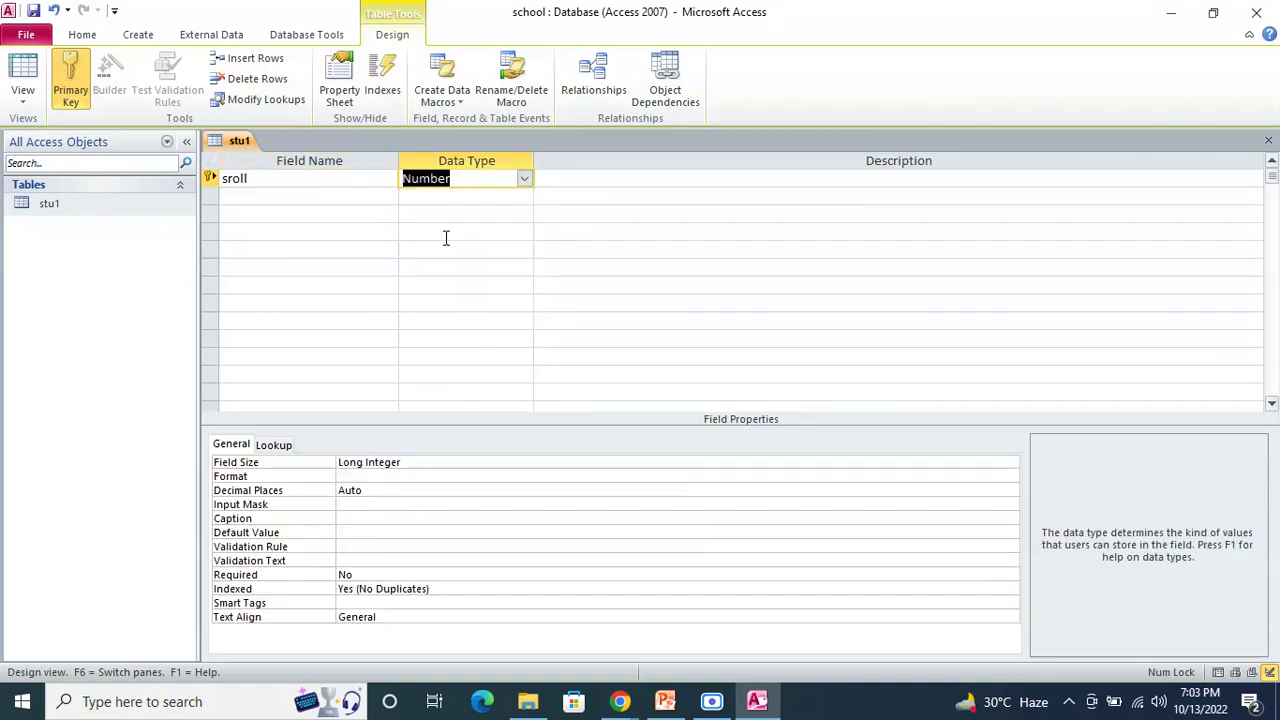
click(575, 184)
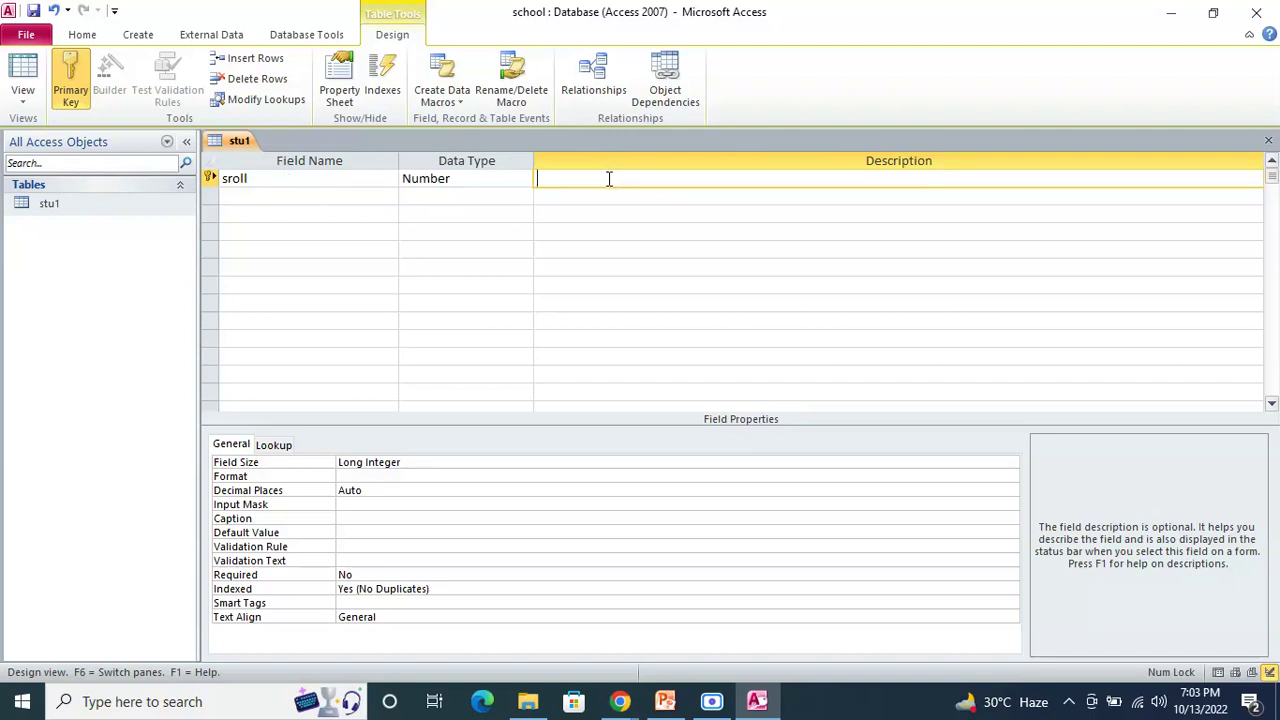
key(Return)
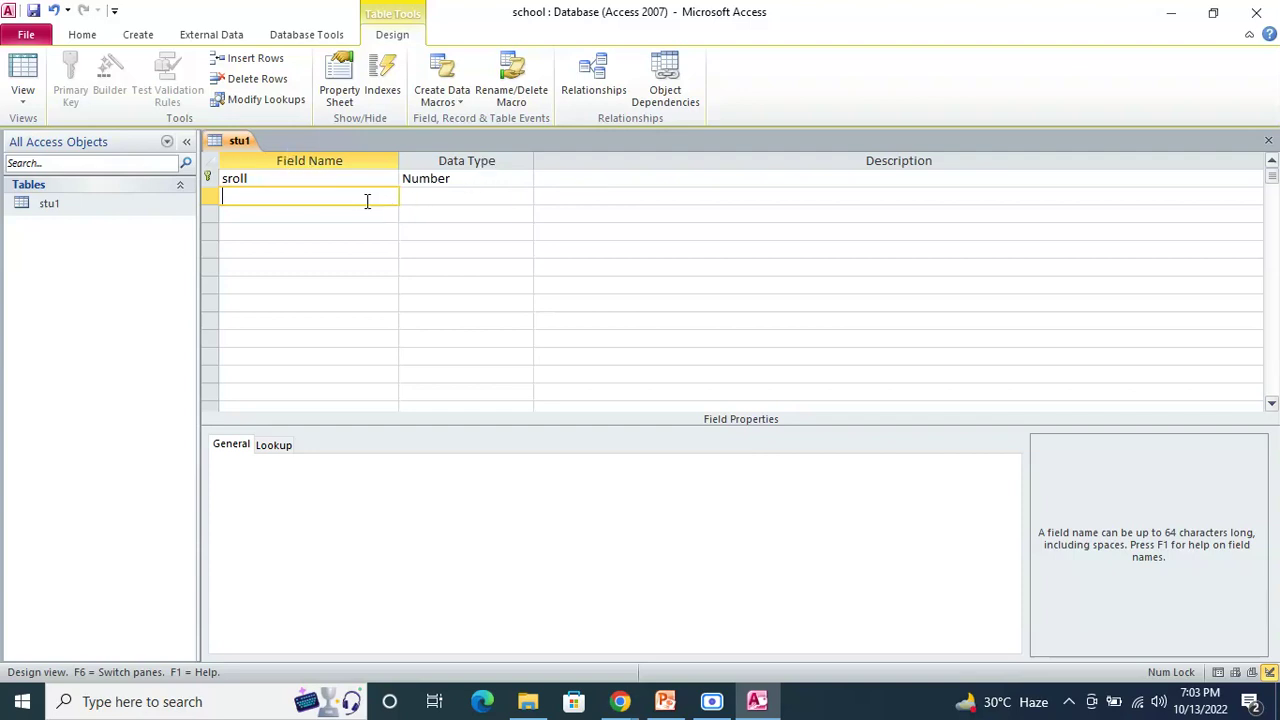
- Add a second field named sname with the Text data type, leaving its description empty
text(sname)
key(Tab)
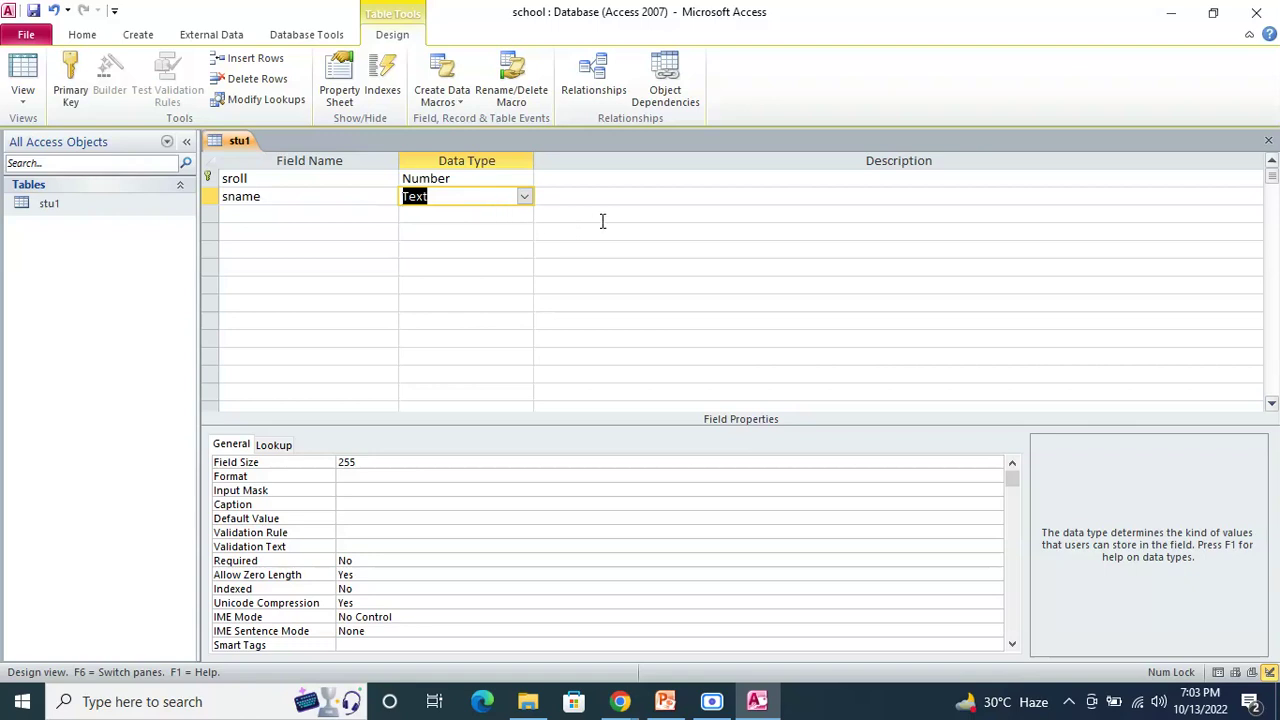
click(587, 186)
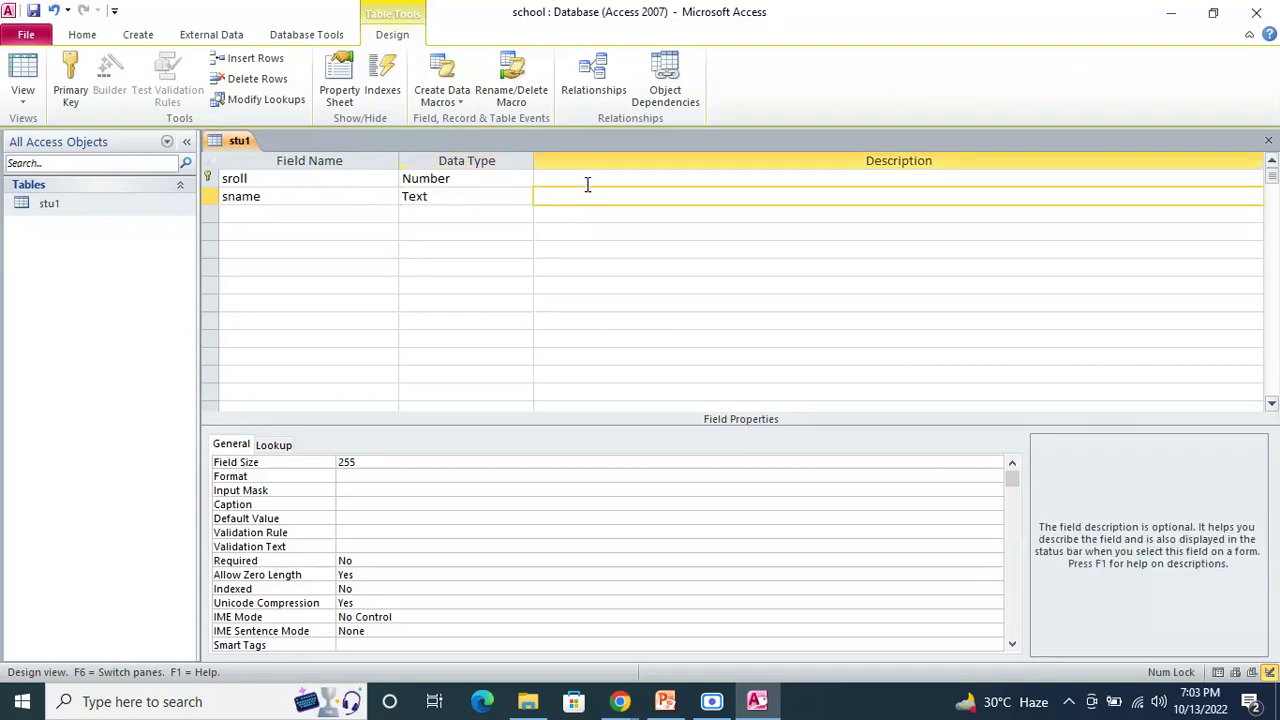
key(Tab)
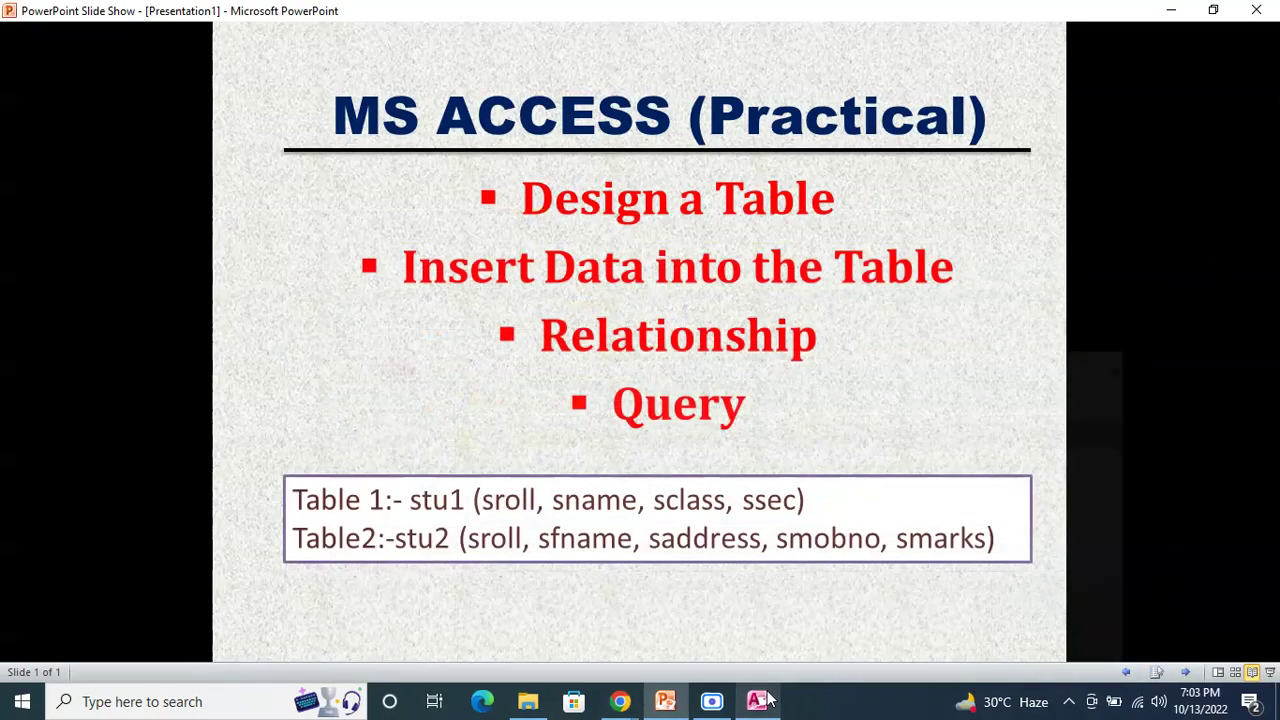
- Return from the presentation slide to Access and add a third field named sclass with the Number data type
click(766, 700)
click(766, 700)
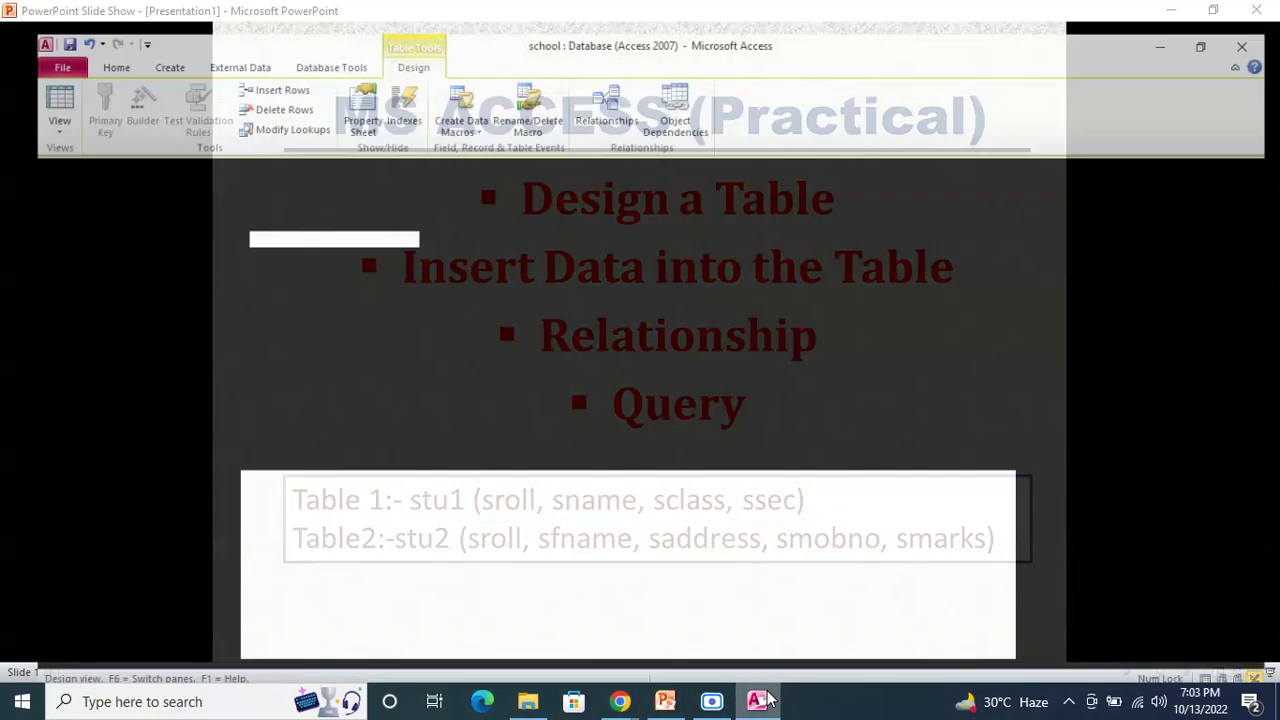
text(sc)
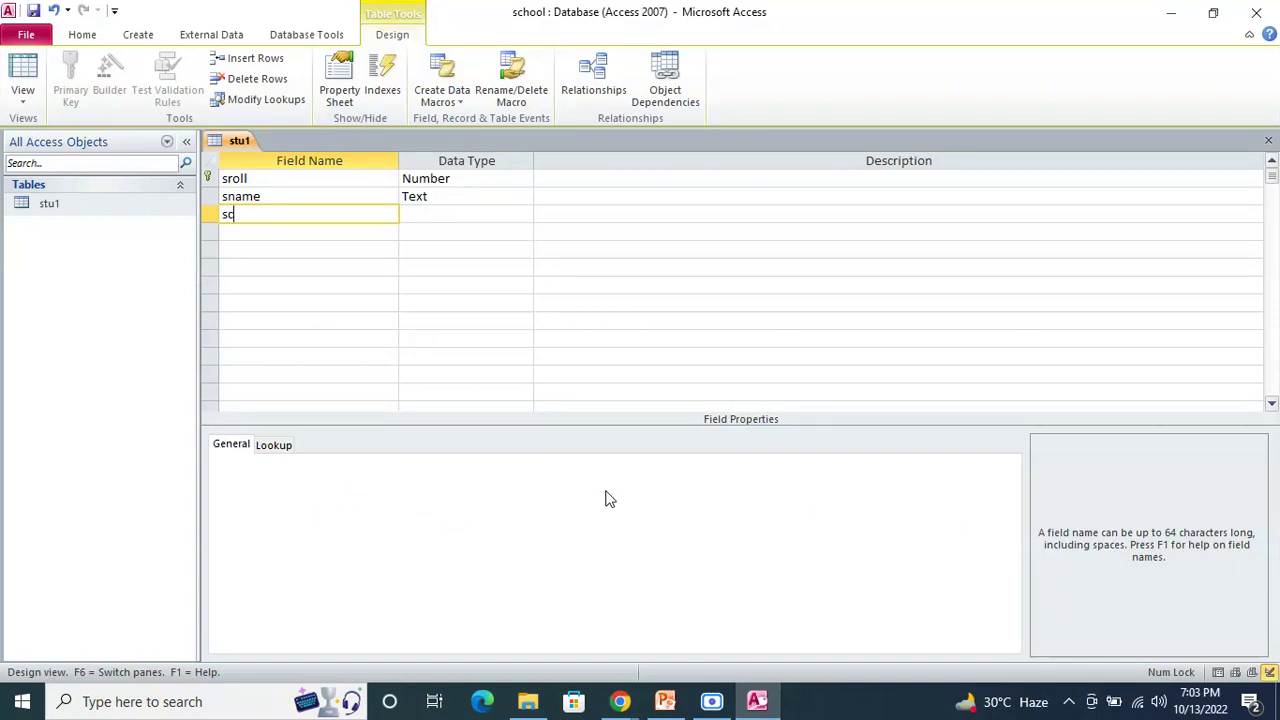
text(lass)
key(Tab)
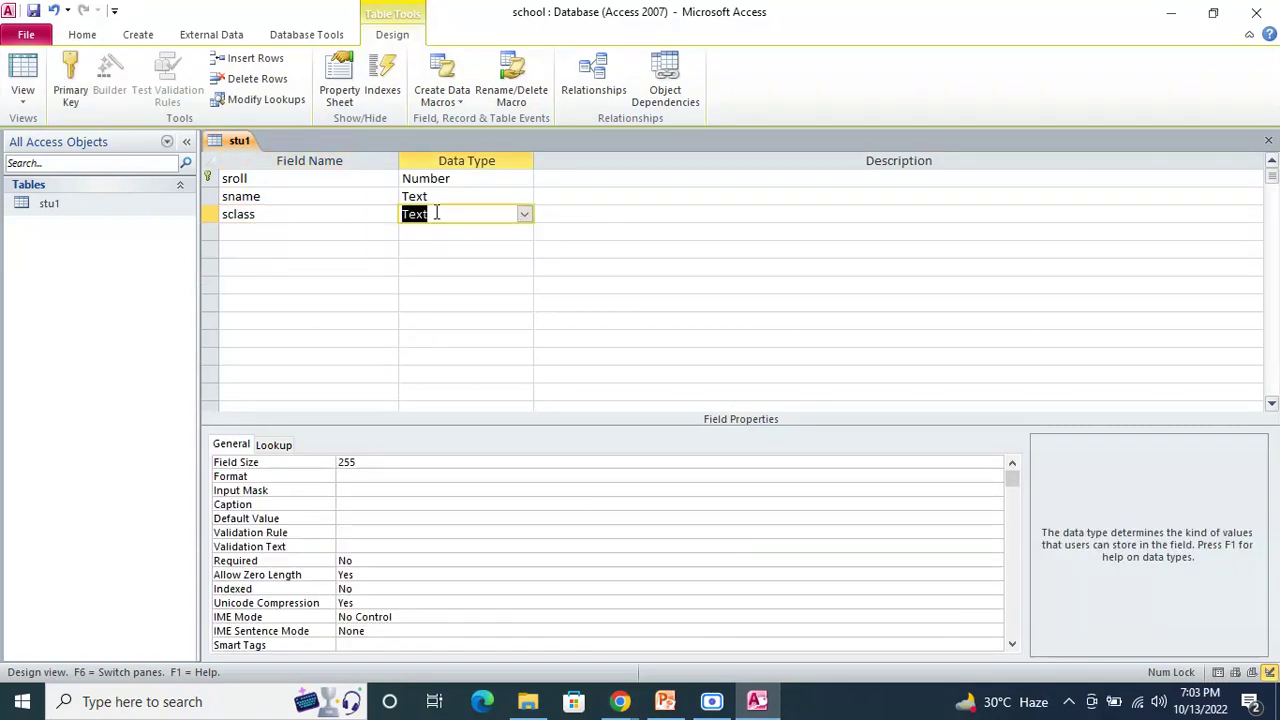
click(523, 216)
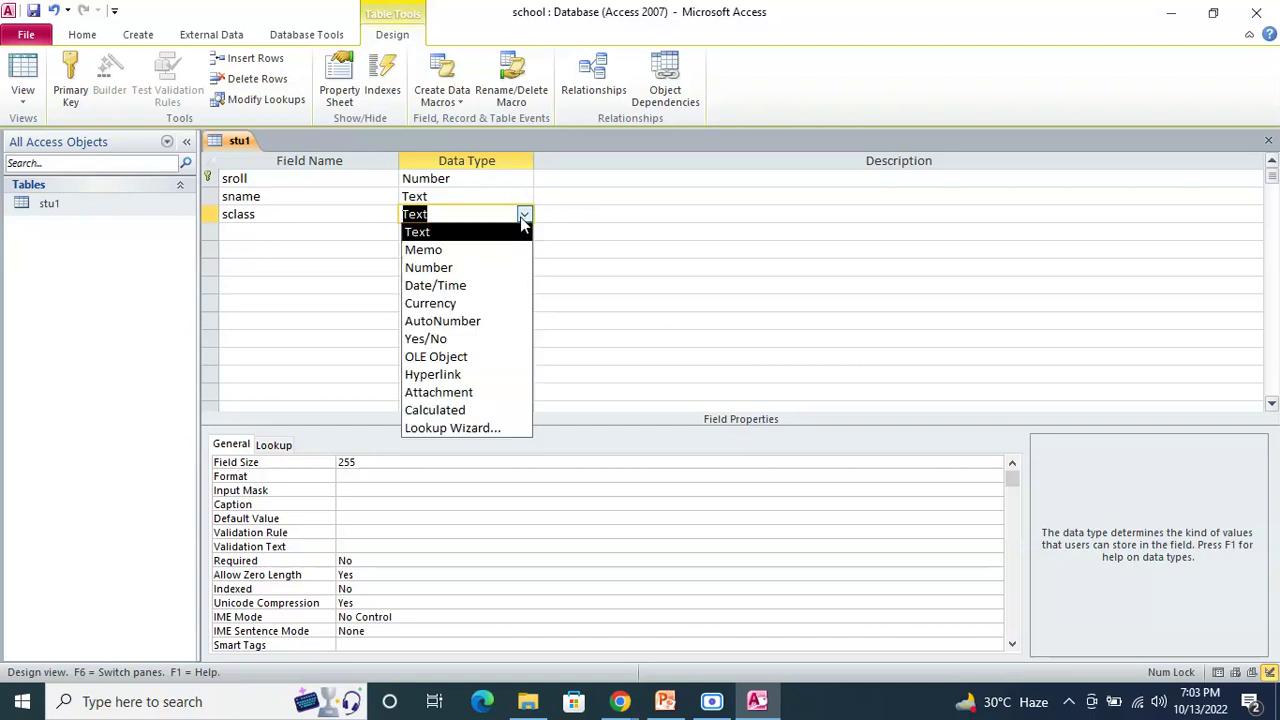
click(445, 266)
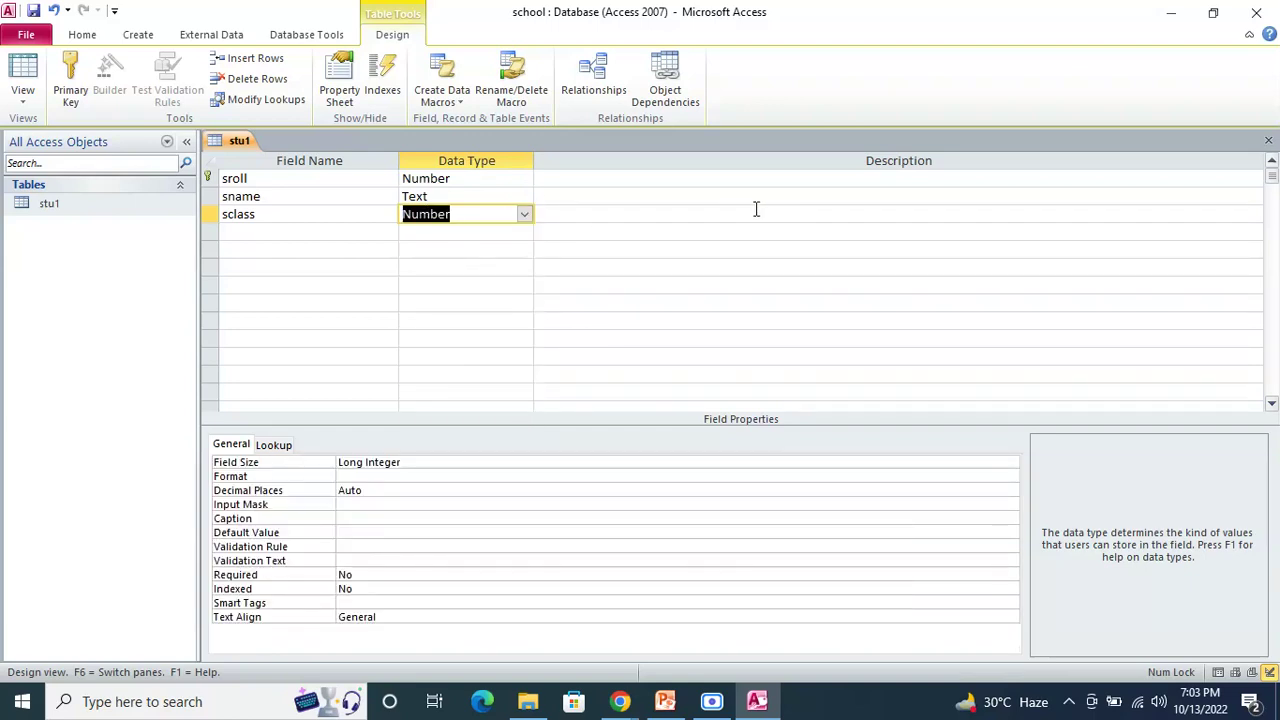
key(Tab)
key(Tab)
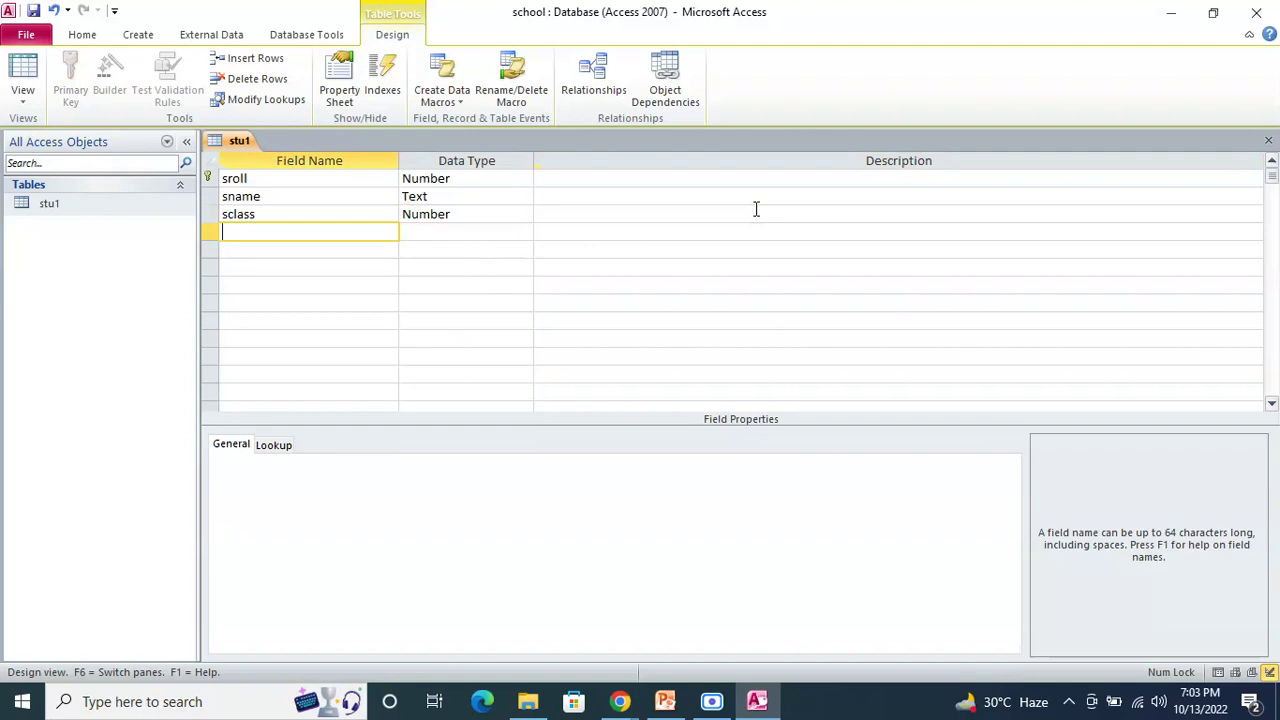
- Add a fourth field named ssec with the Text data type
text(sec)
key(BackSpace)
key(BackSpace)
key(BackSpace)
text(sec)
click(437, 231)
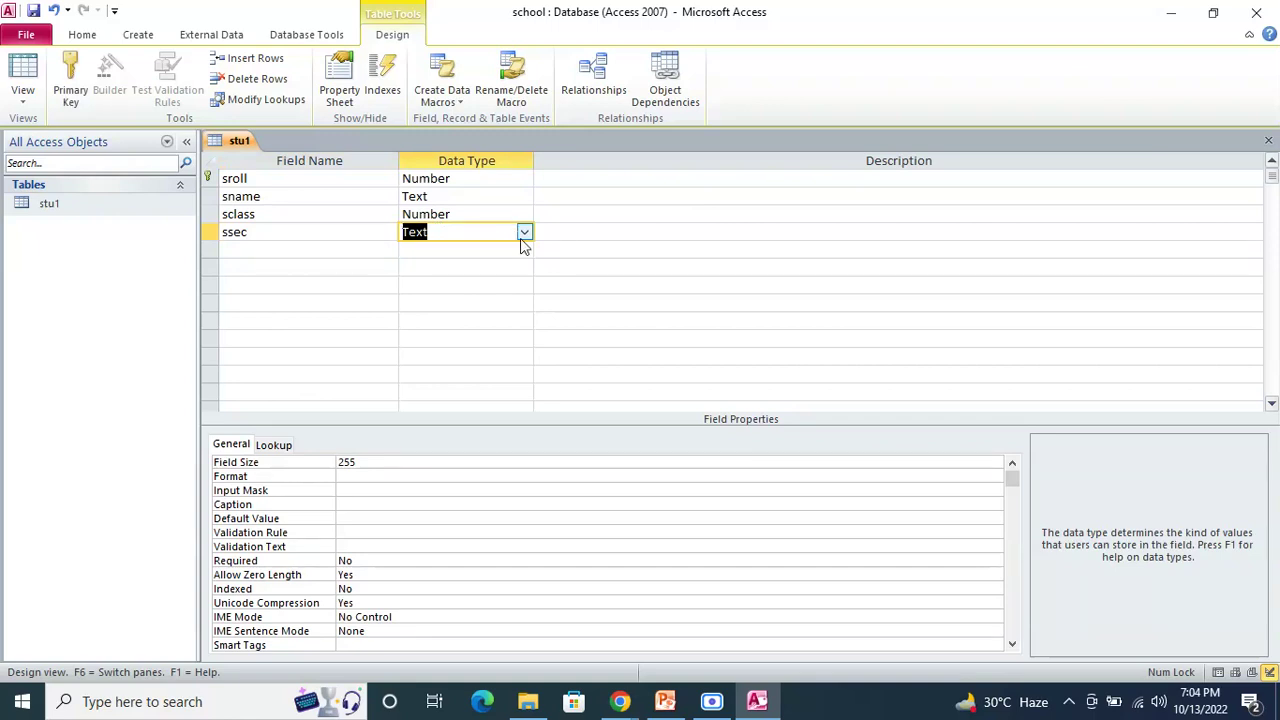
click(522, 236)
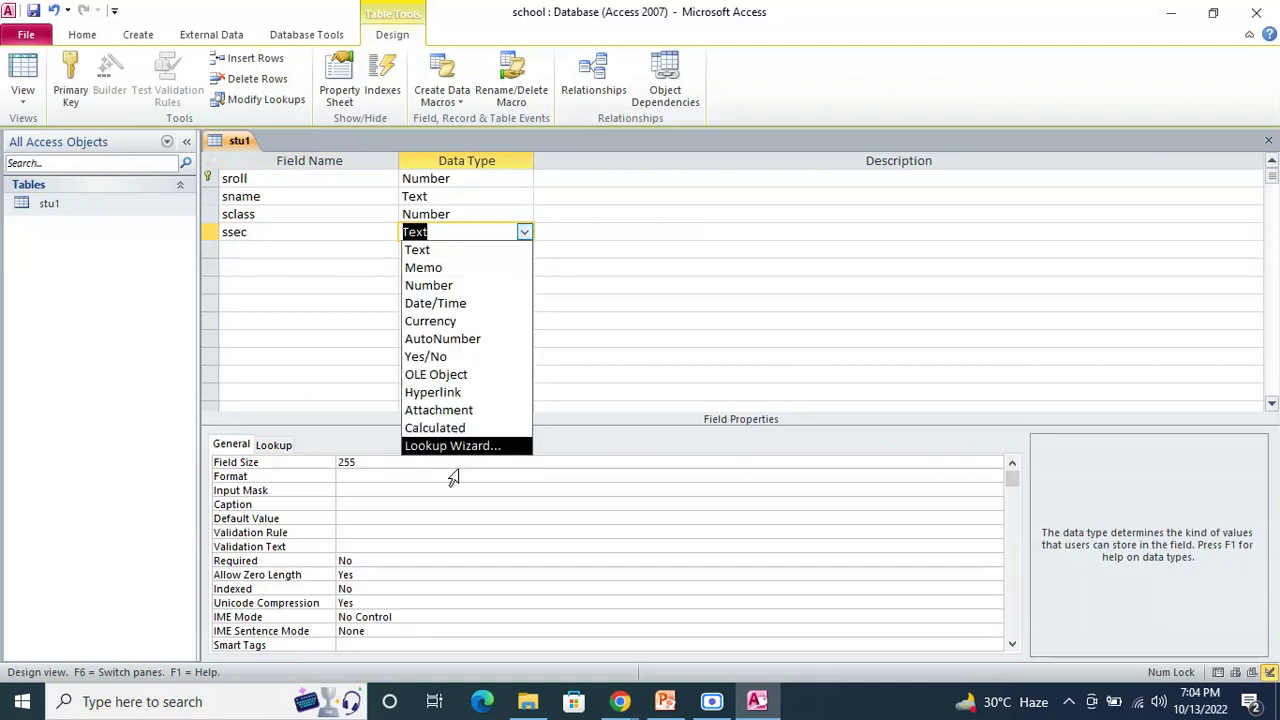
click(485, 251)
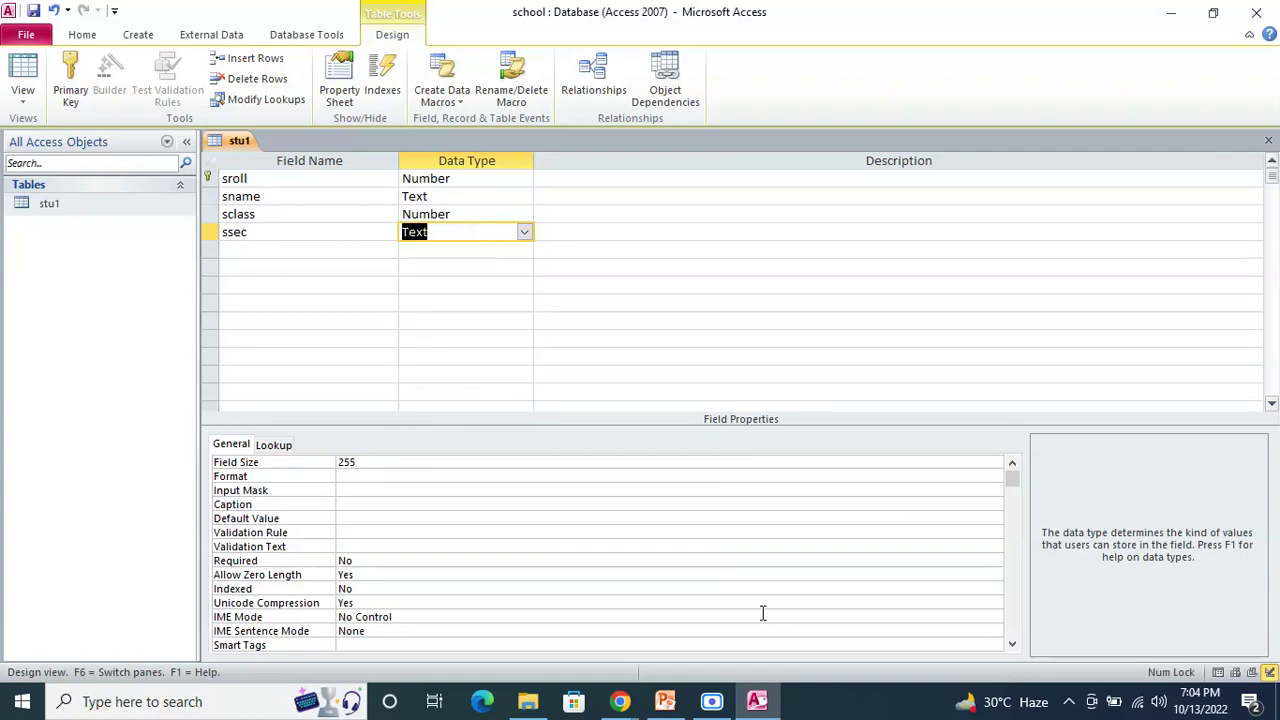
- Check the fields against the presentation slide, close the stu1 design with its changes saved, and open the table in Datasheet View
click(757, 703)
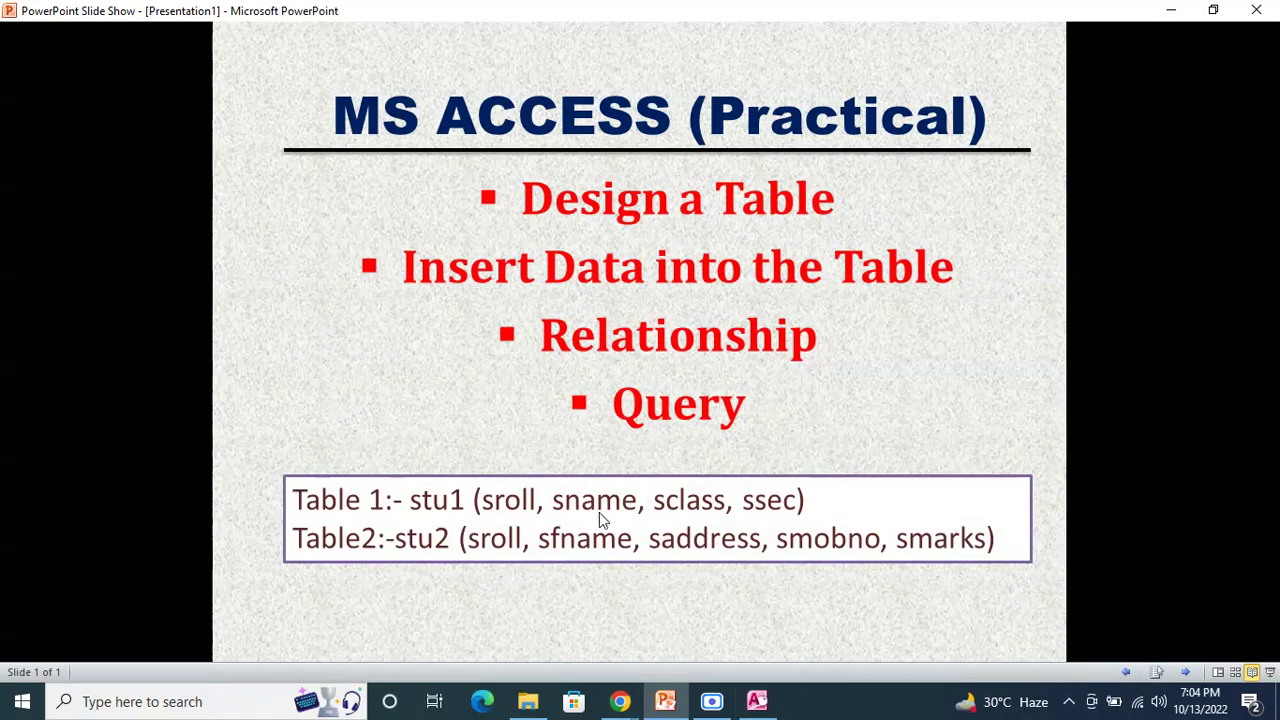
click(757, 701)
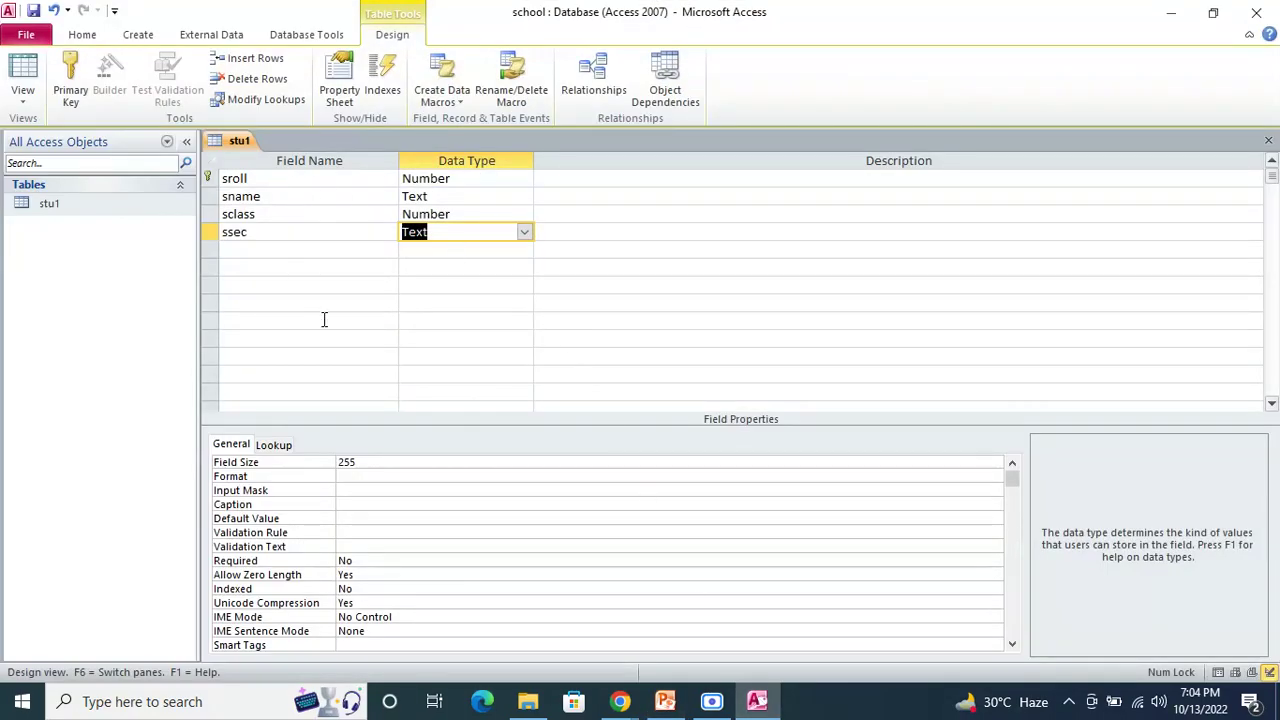
right_click(240, 142)
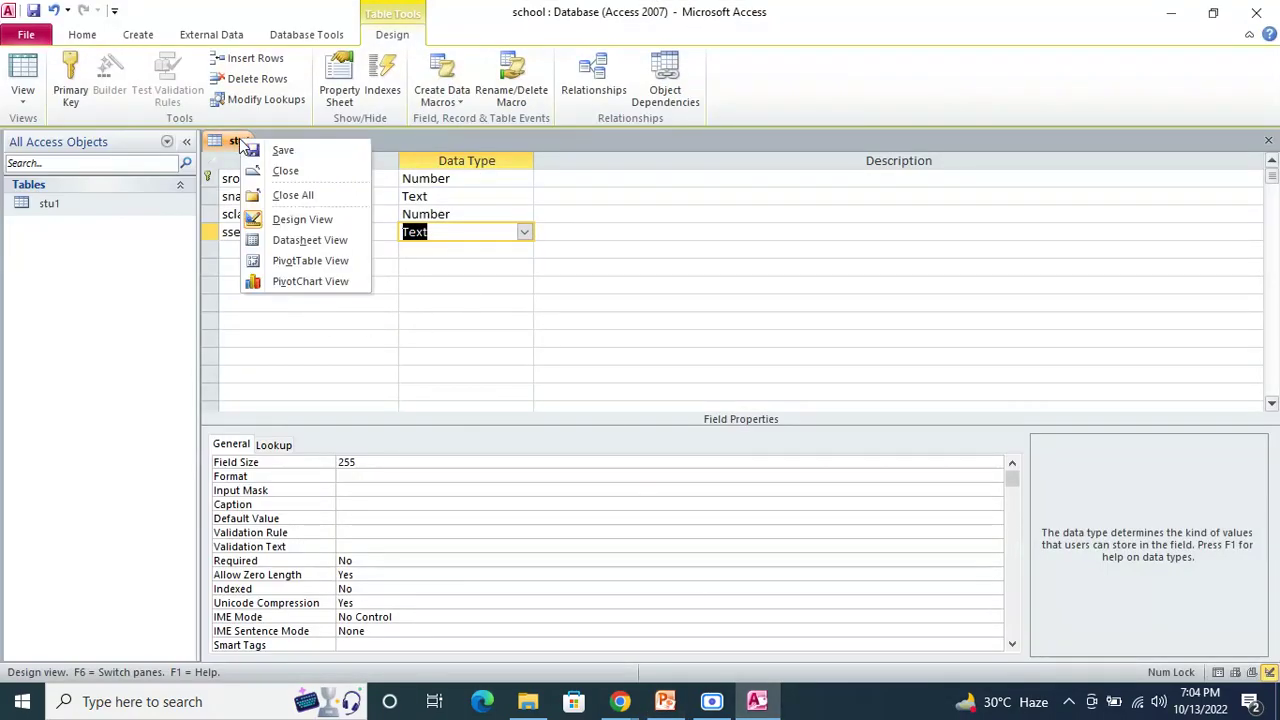
click(289, 172)
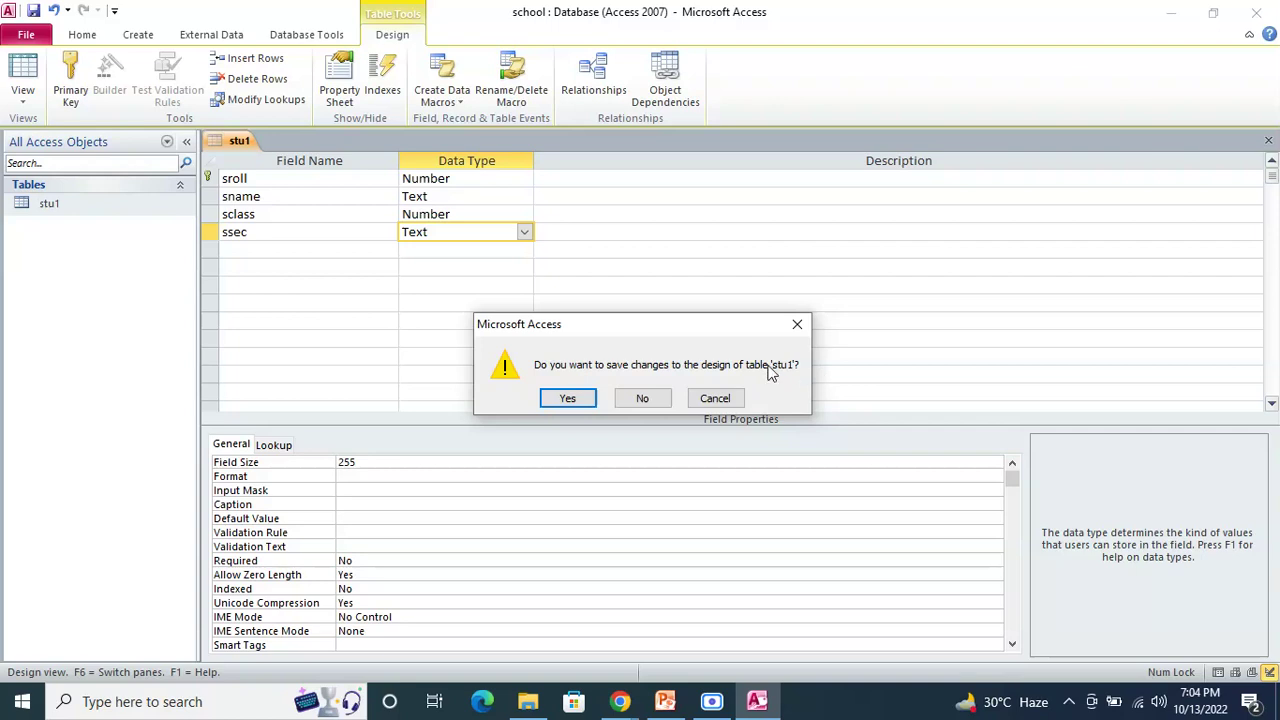
click(569, 399)
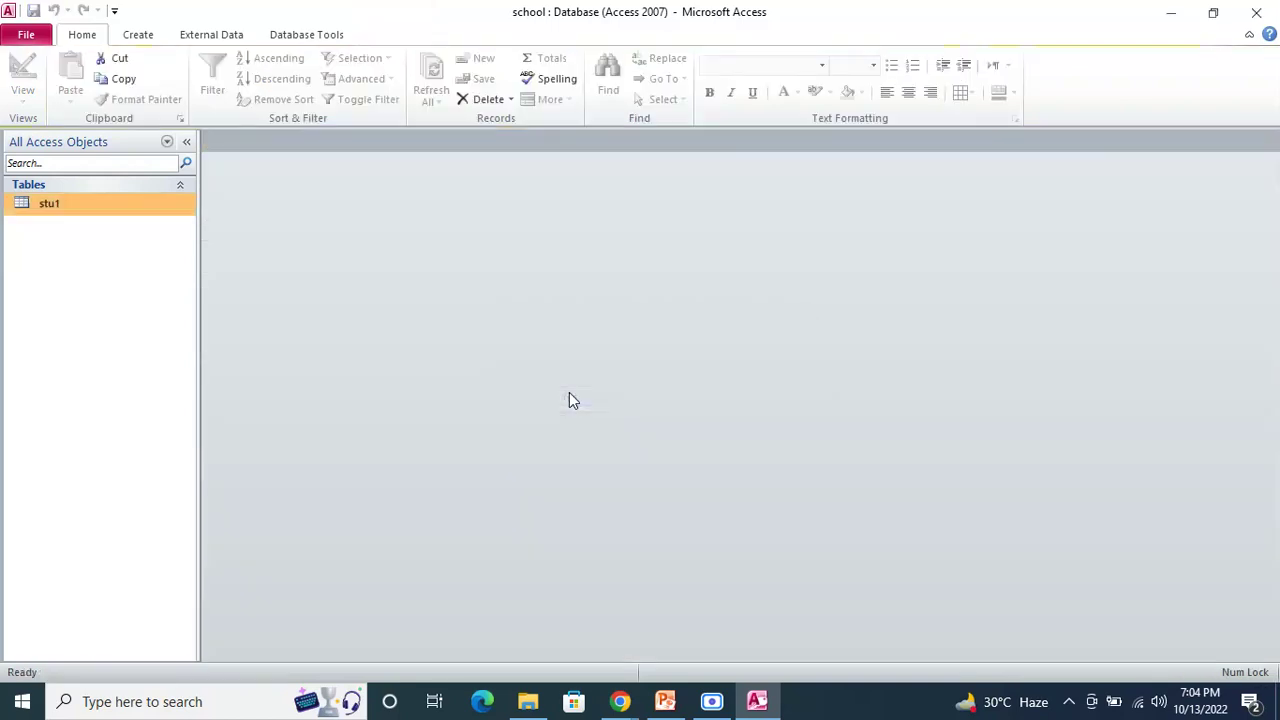
double_click(79, 210)
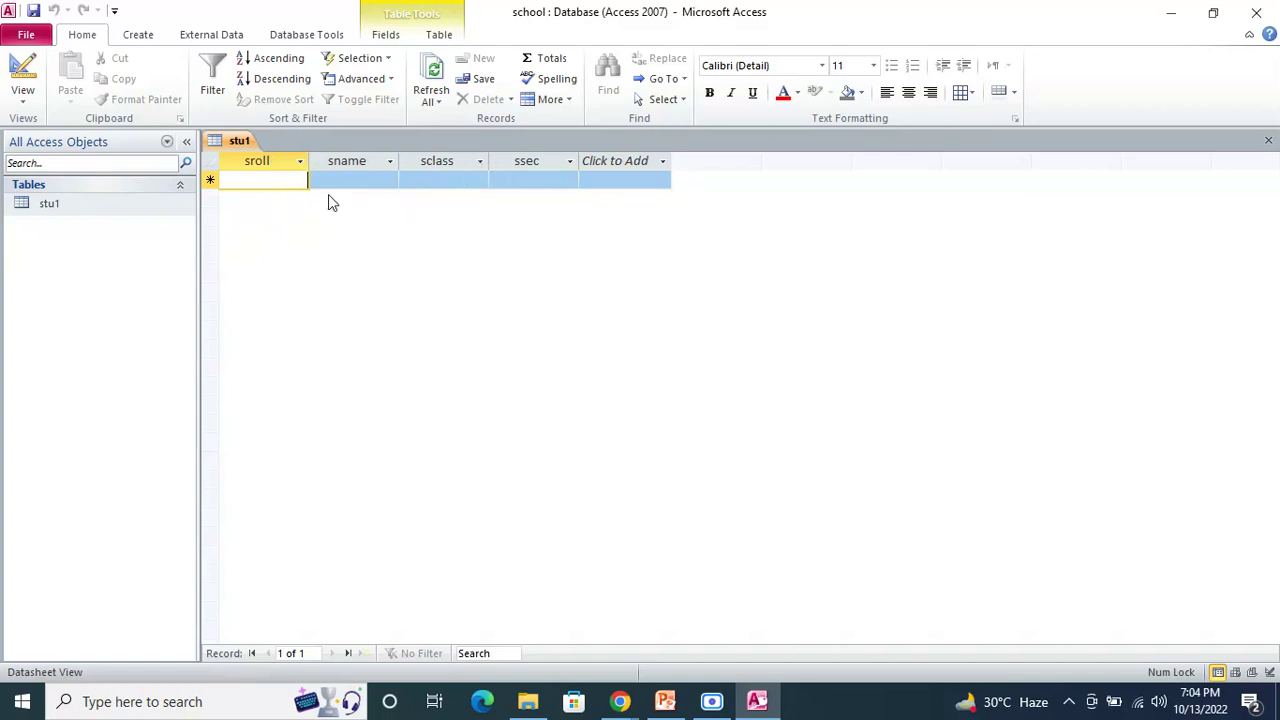
- Create a second blank table in the school database and switch it to Design View
click(141, 37)
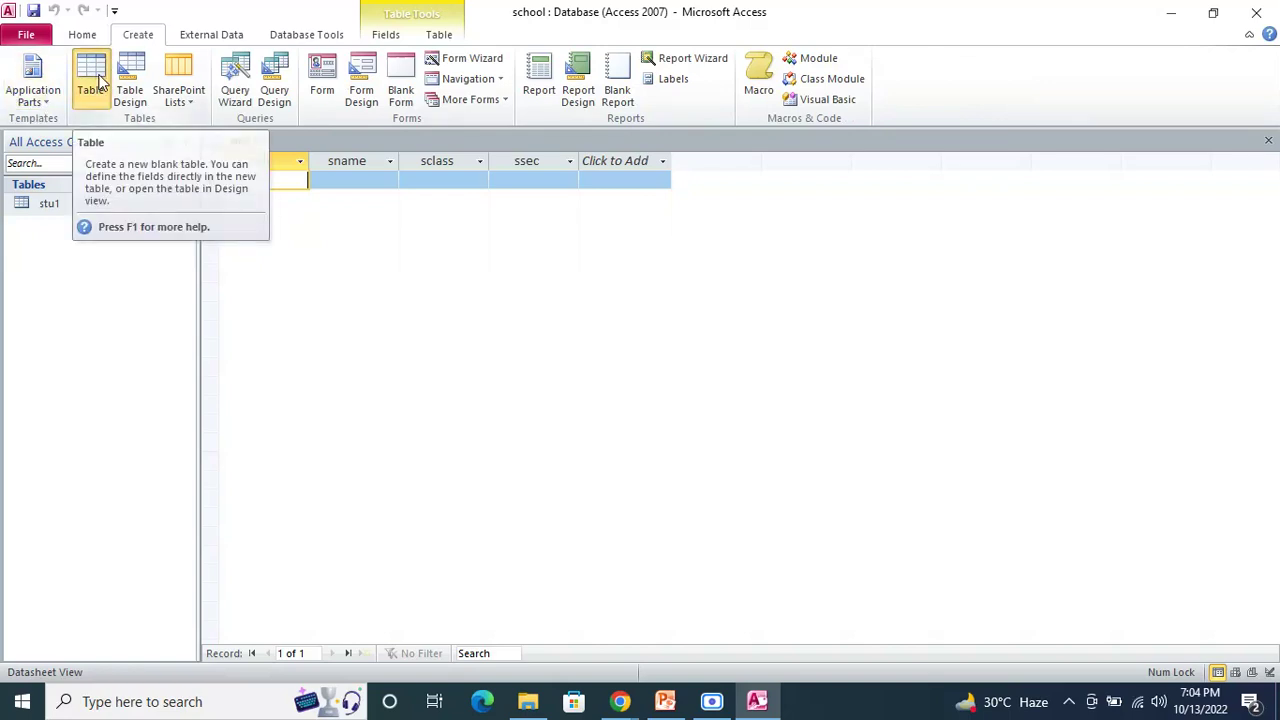
click(91, 80)
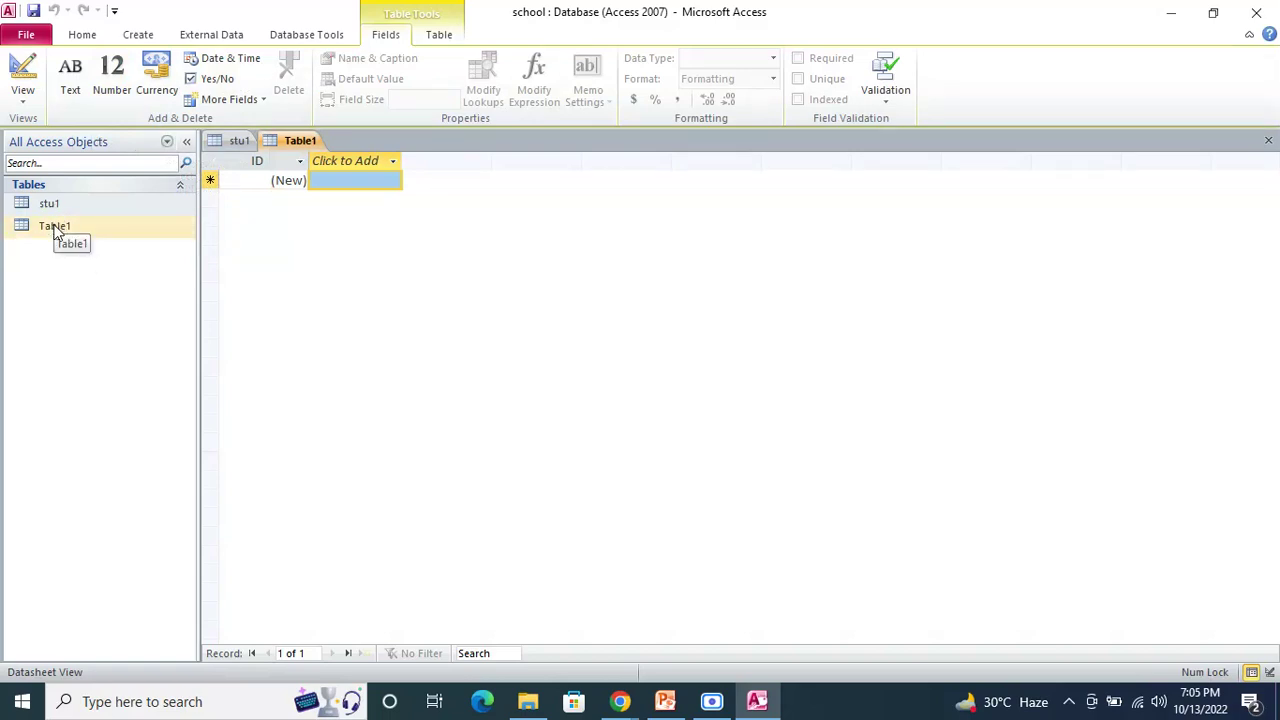
right_click(55, 234)
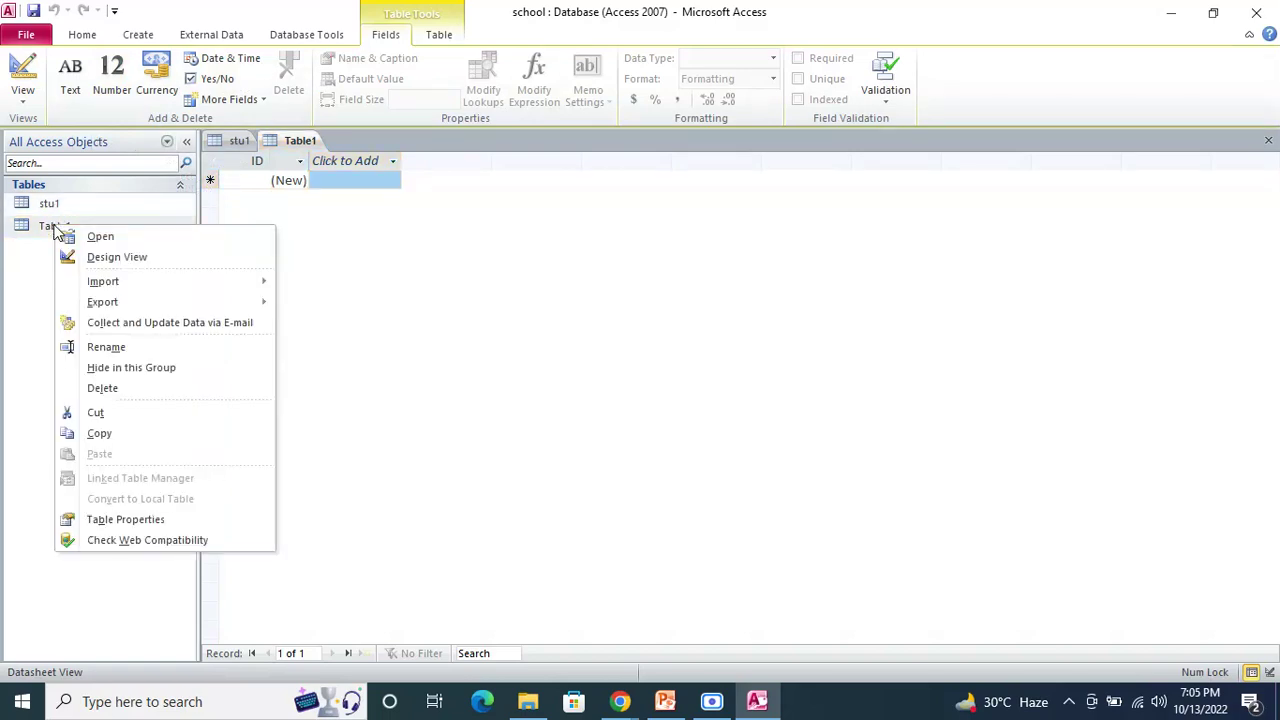
click(145, 258)
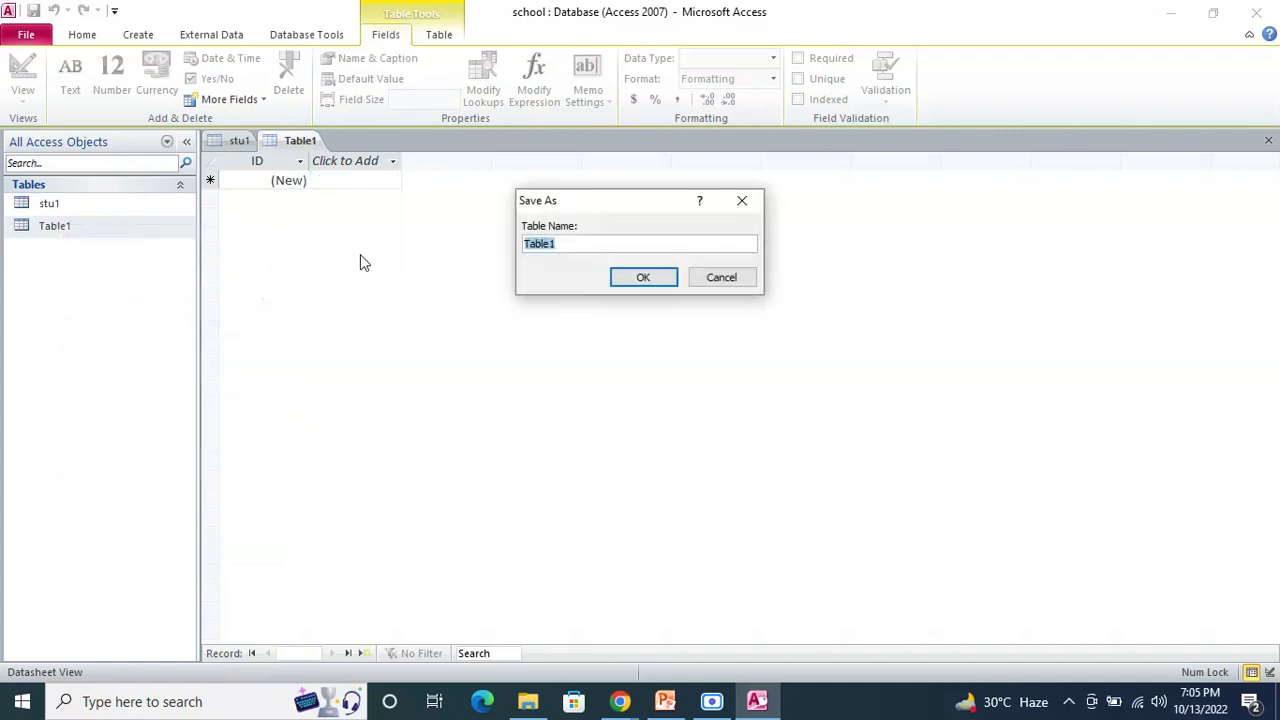
- Save the new table under the name stu2
click(582, 246)
key(BackSpace)
key(BackSpace)
key(BackSpace)
key(BackSpace)
key(BackSpace)
text(stu2)
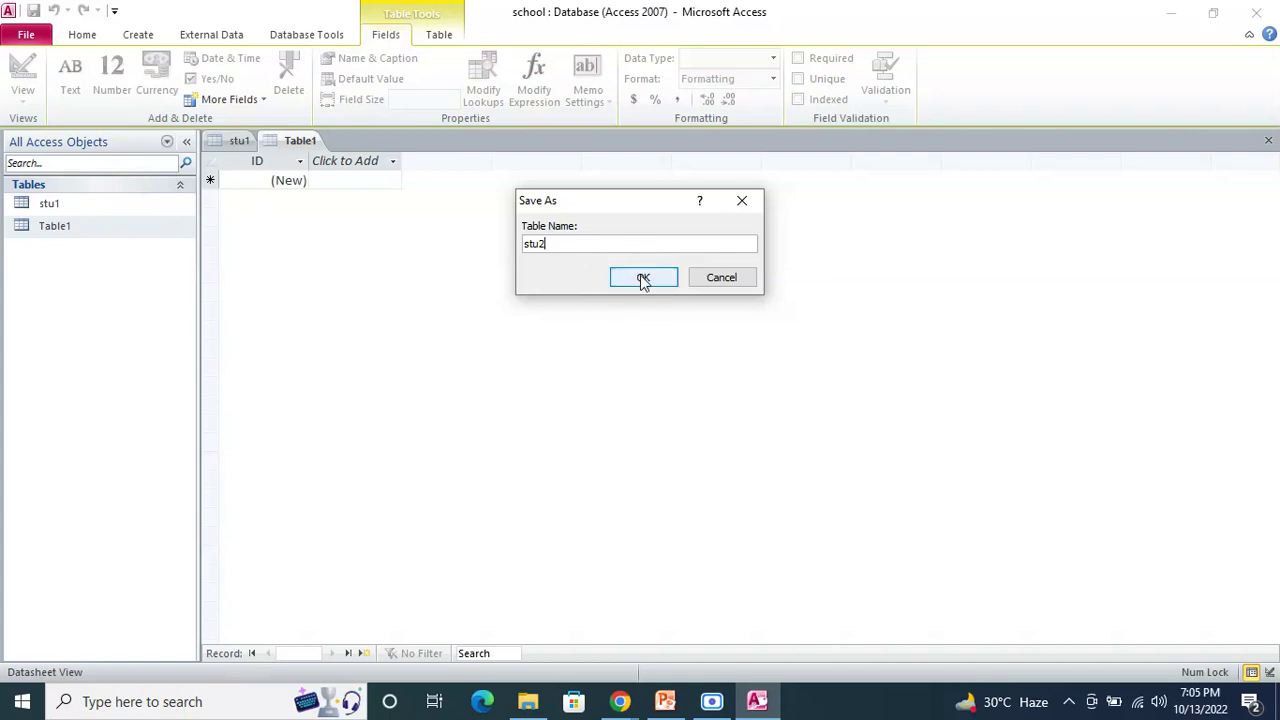
click(643, 278)
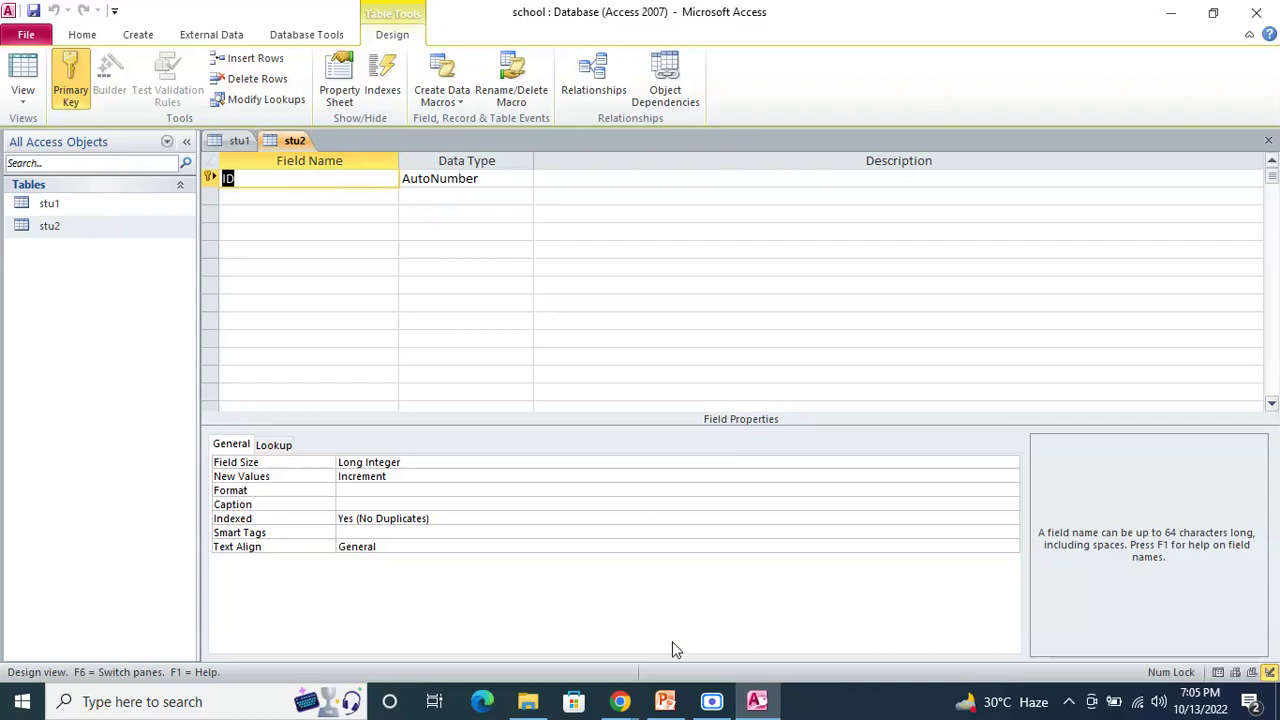
- Check the stu2 field list on the presentation slide, and rename the default ID field to sroll with the Number data type
click(759, 712)
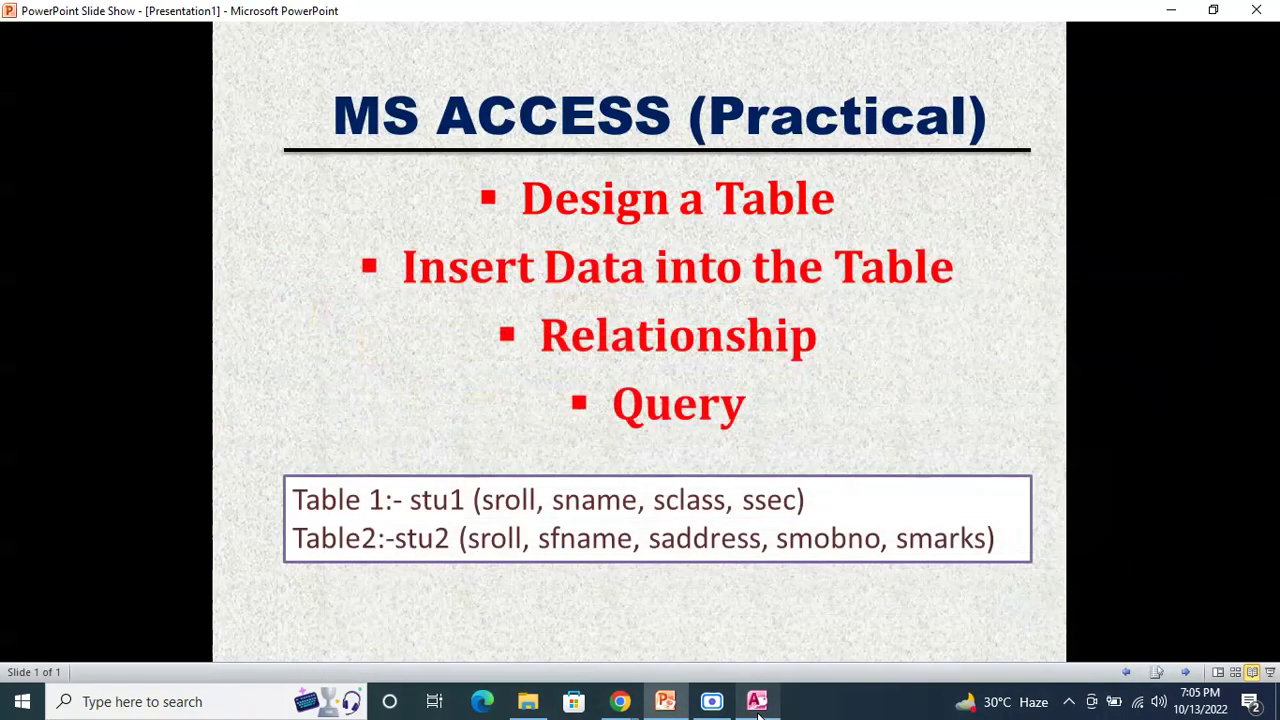
click(759, 712)
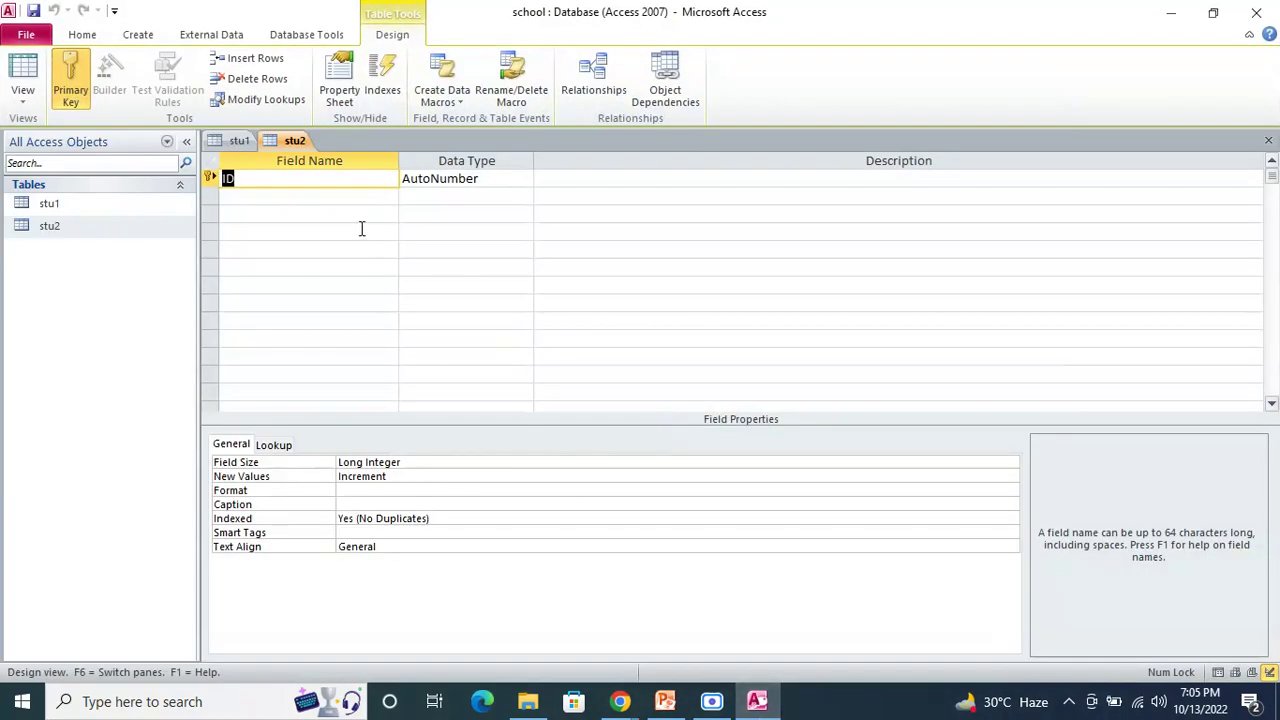
text(sroll)
key(Tab)
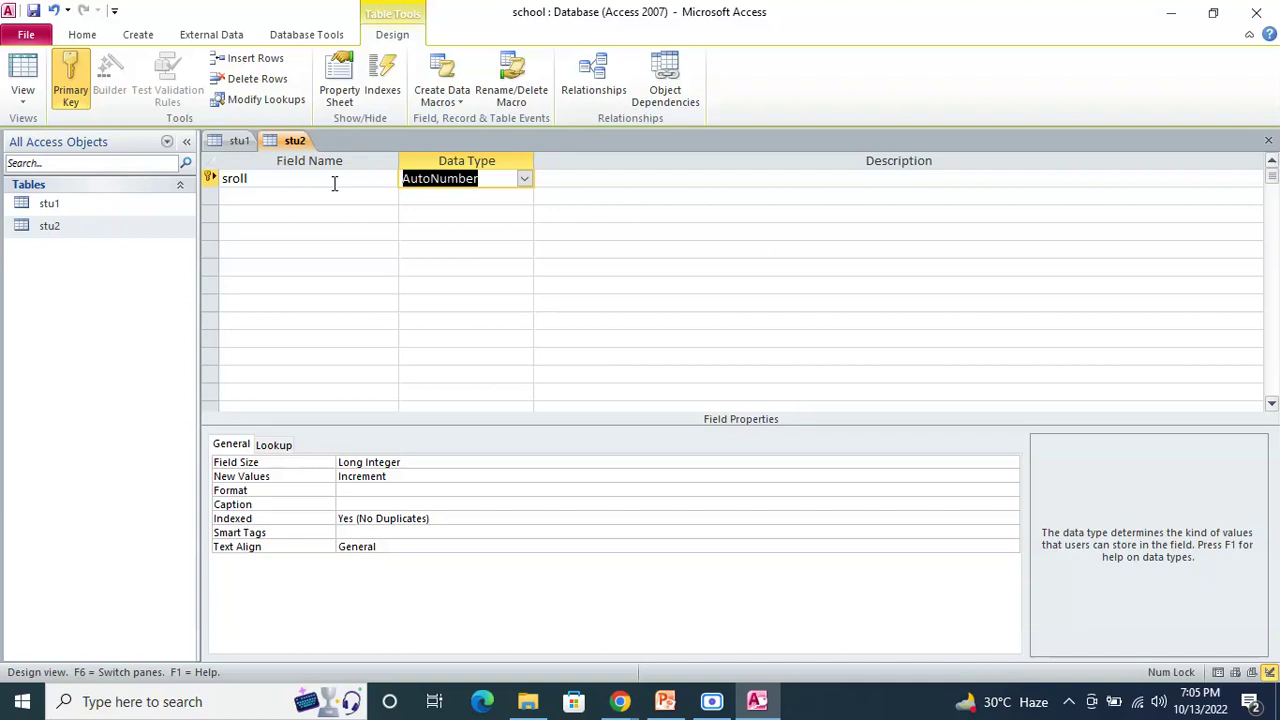
click(524, 178)
click(429, 232)
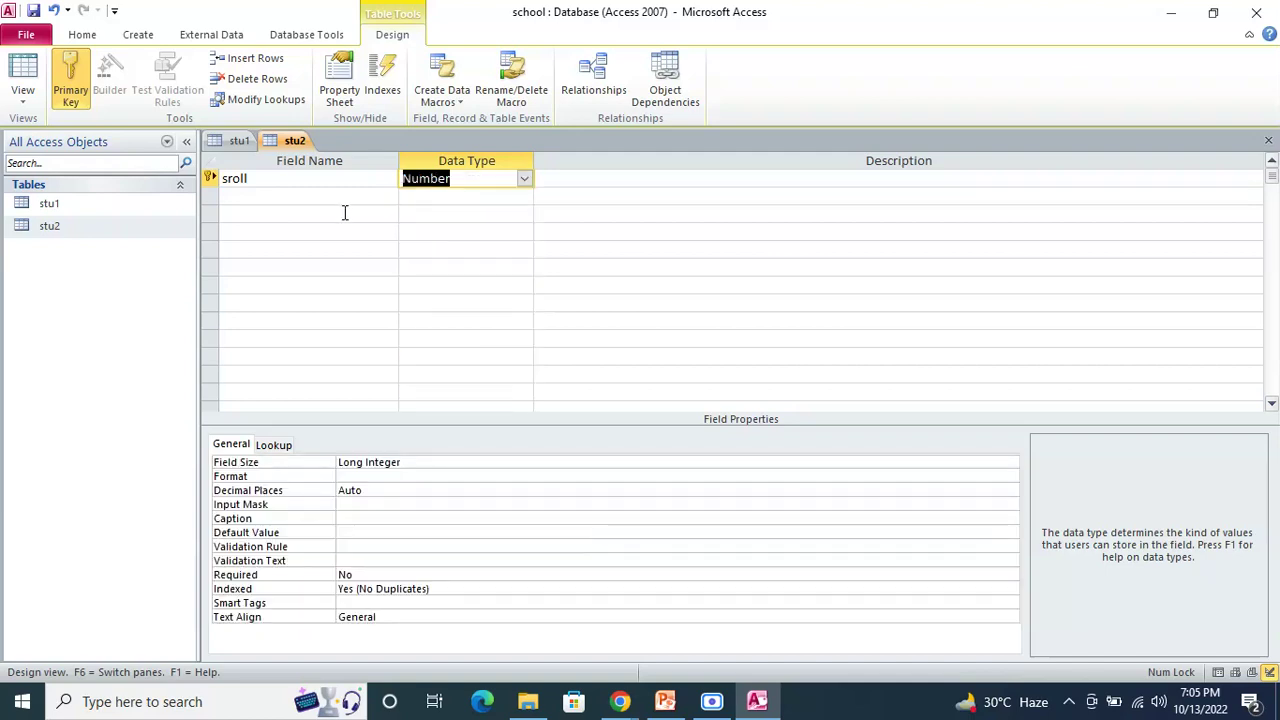
key(Tab)
key(Tab)
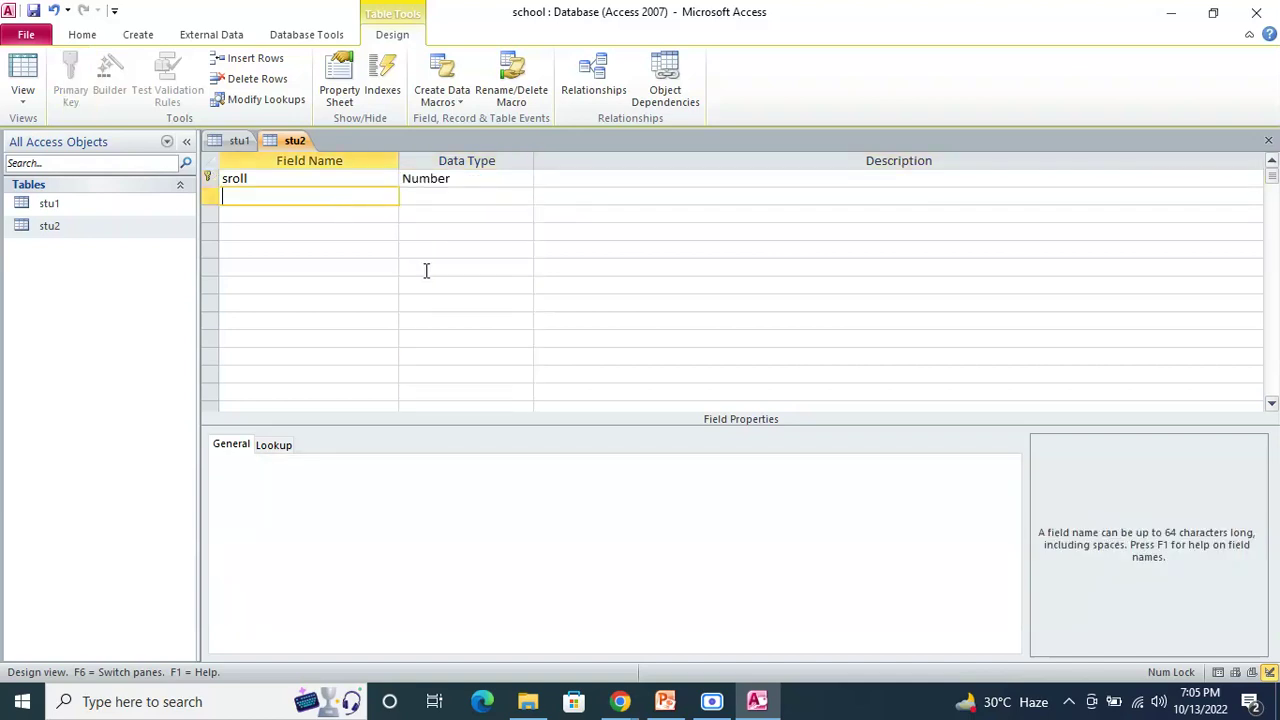
- Consult the presentation slide again and add a second stu2 field named sfname with the Text data type
click(758, 701)
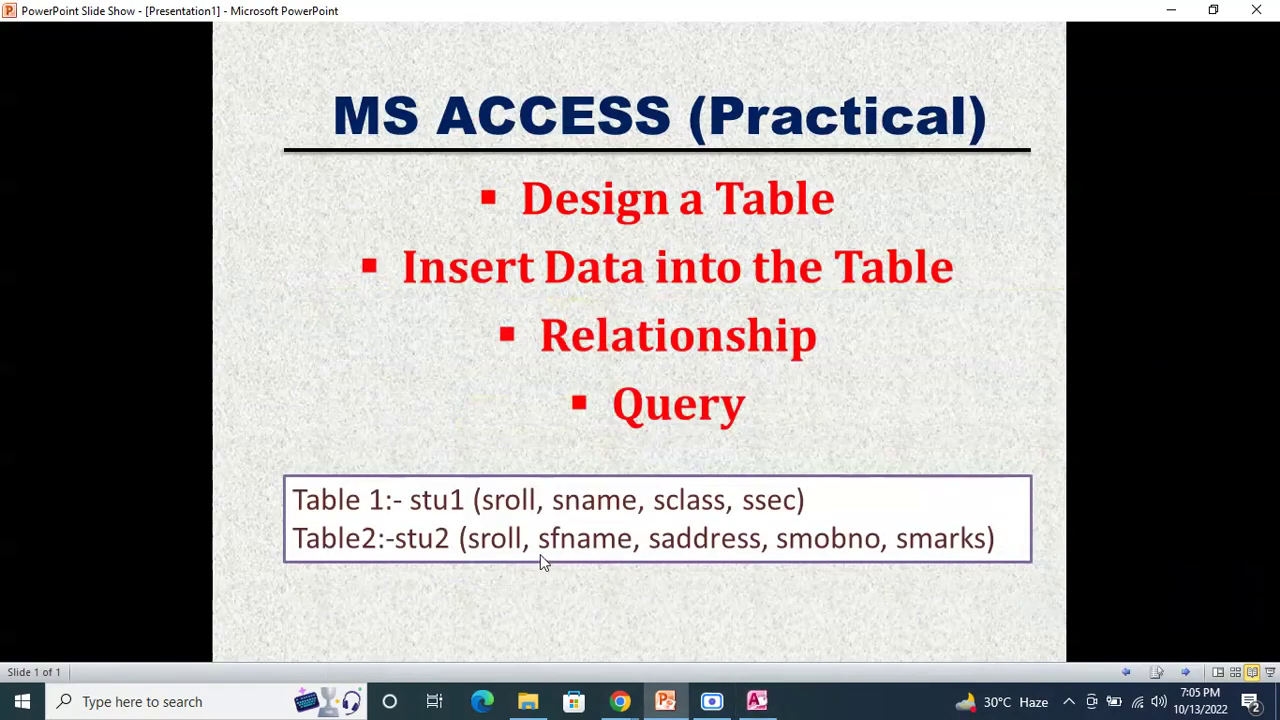
click(758, 701)
text(sfna)
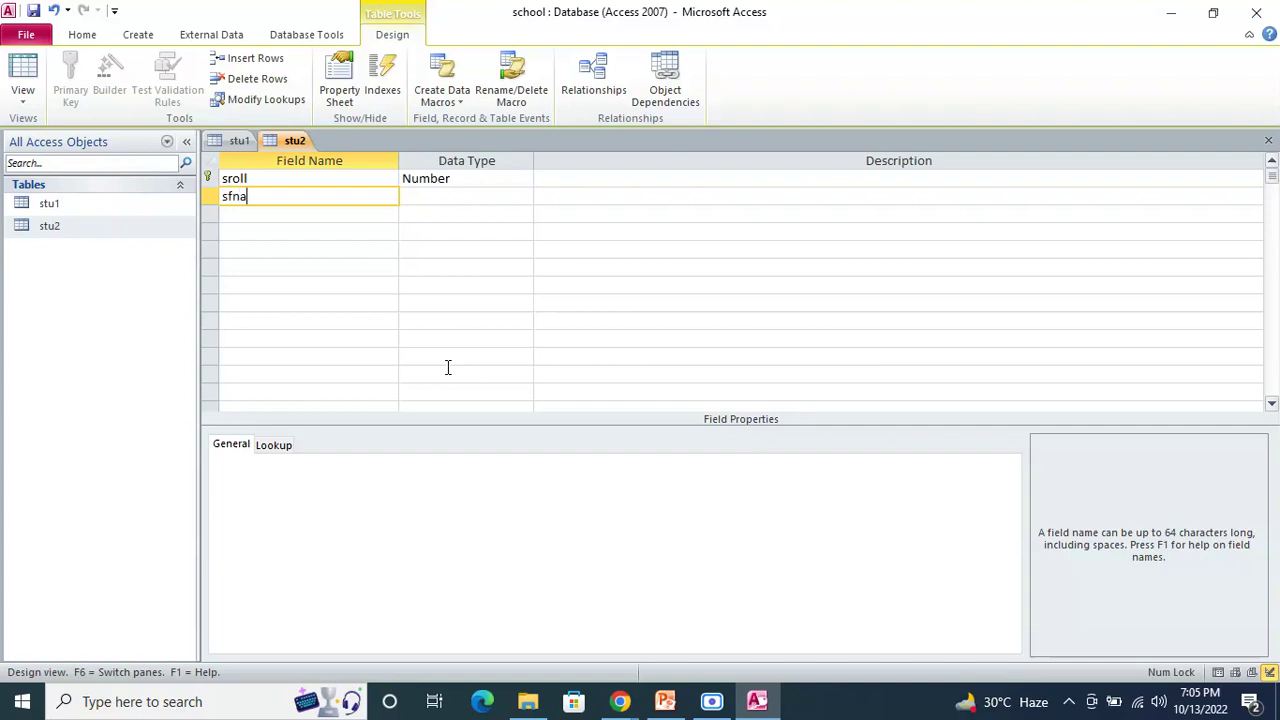
text(me)
key(Tab)
key(Tab)
key(Tab)
- Add a third field named saddress with the Text data type, leaving its description empty
text(saddress)
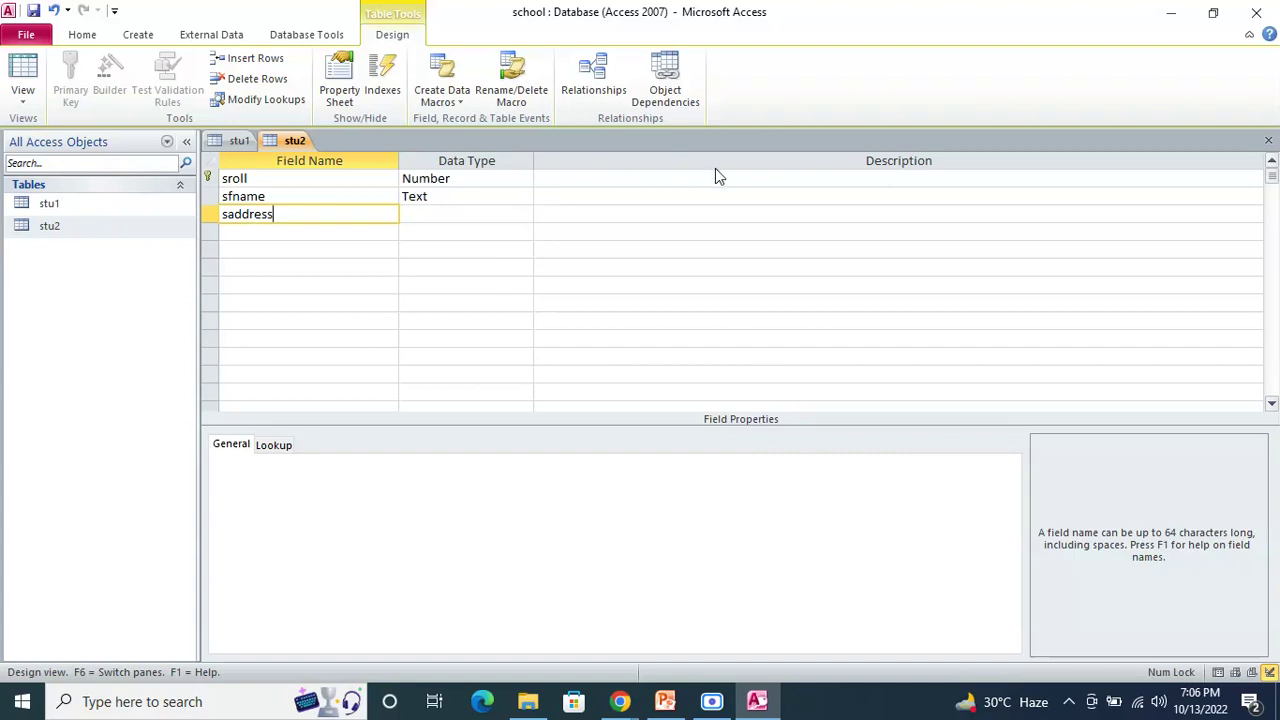
key(Tab)
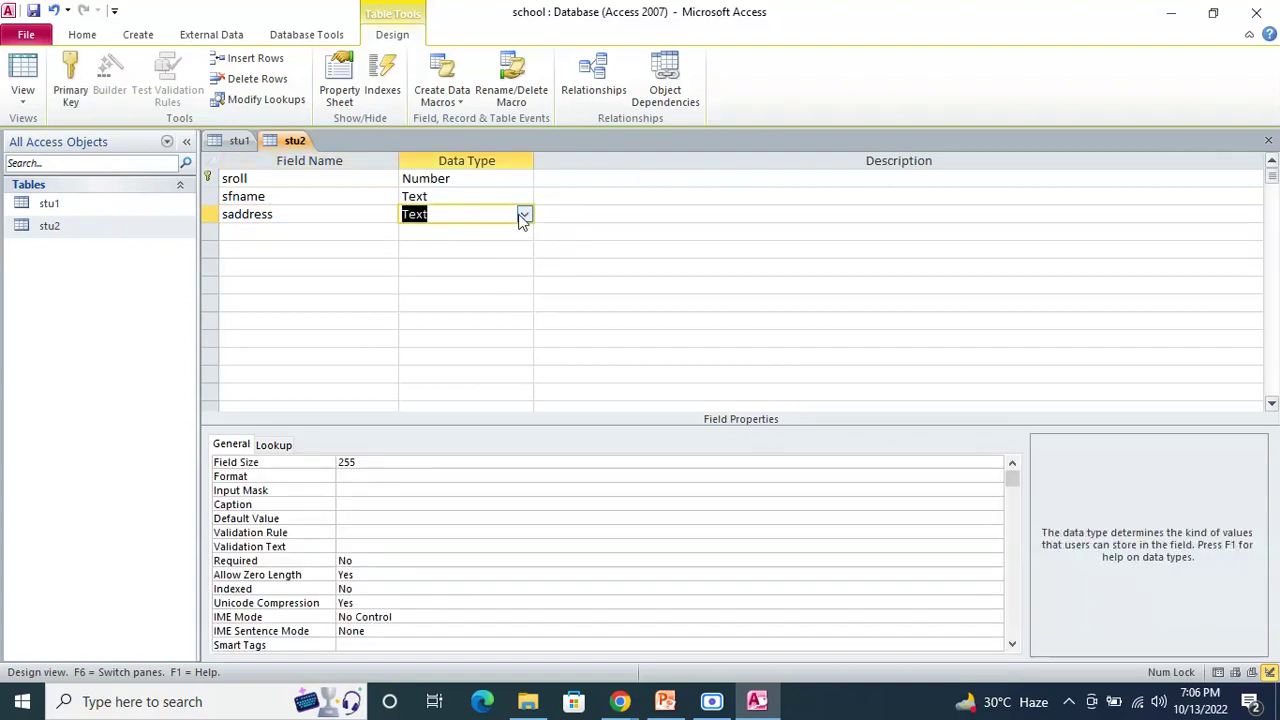
key(Tab)
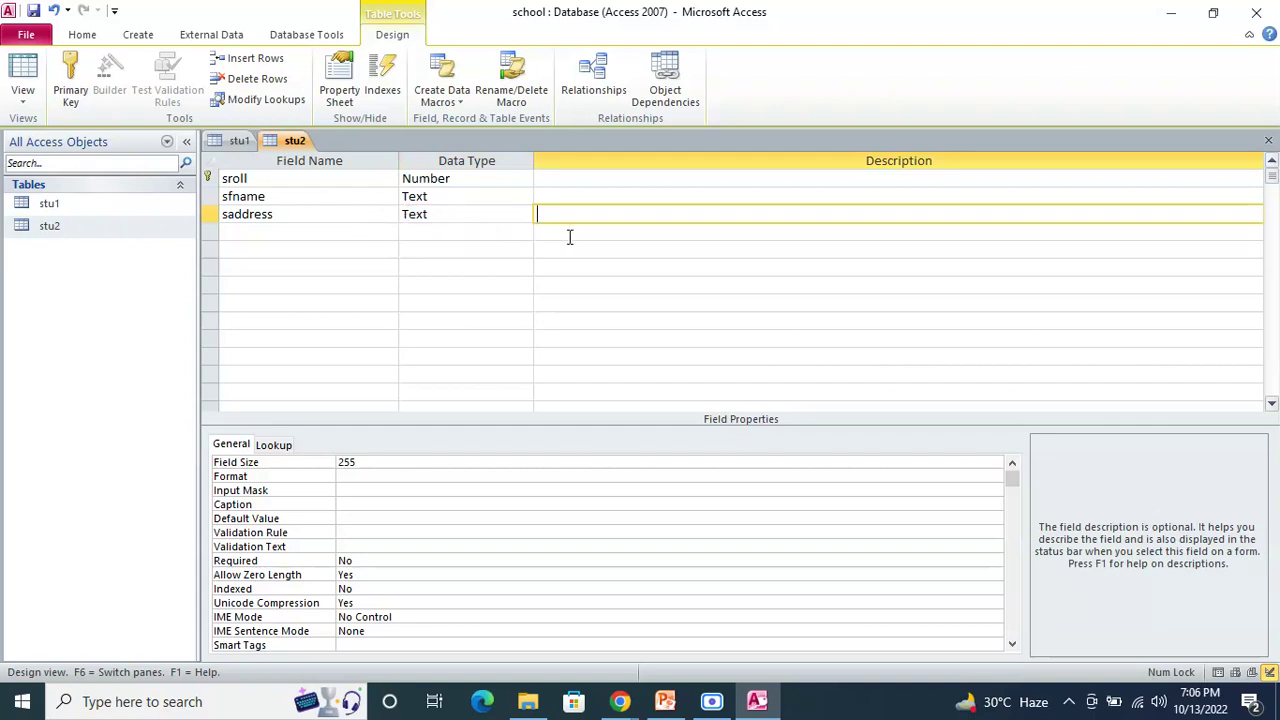
key(Tab)
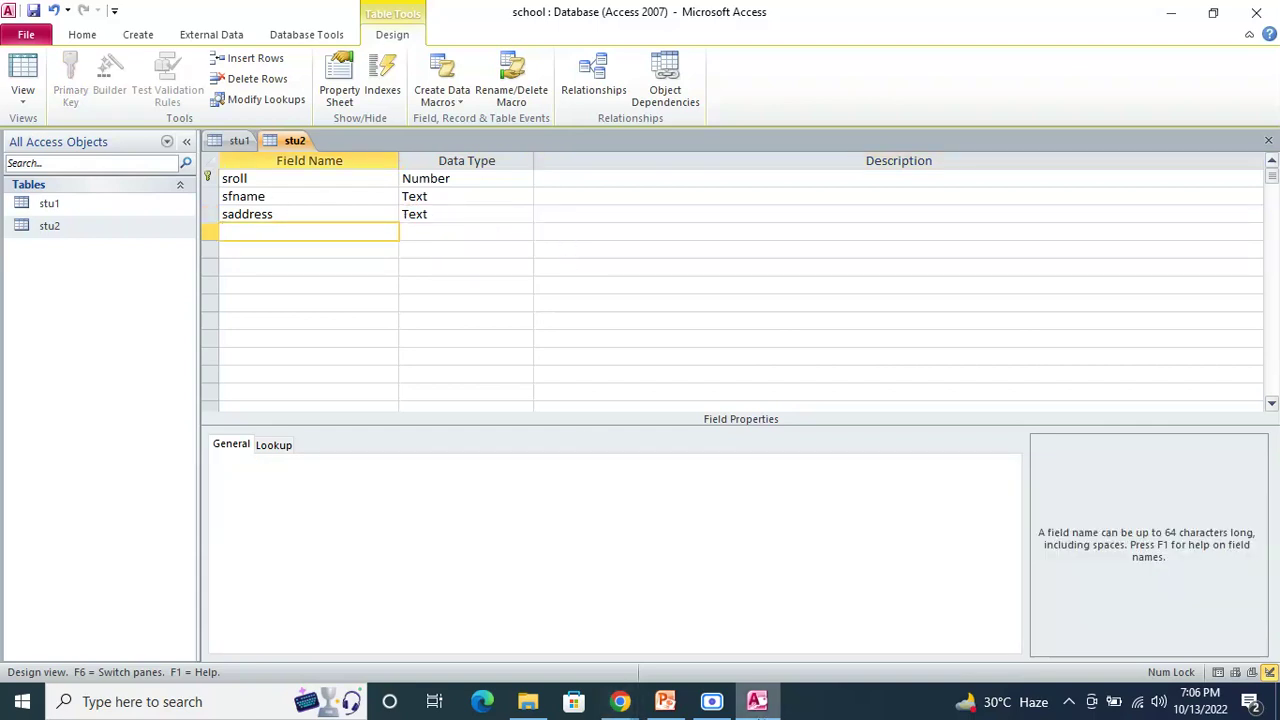
- Check the slide for the next field, and add a fourth field named smobno with the Number data type
click(758, 702)
click(758, 702)
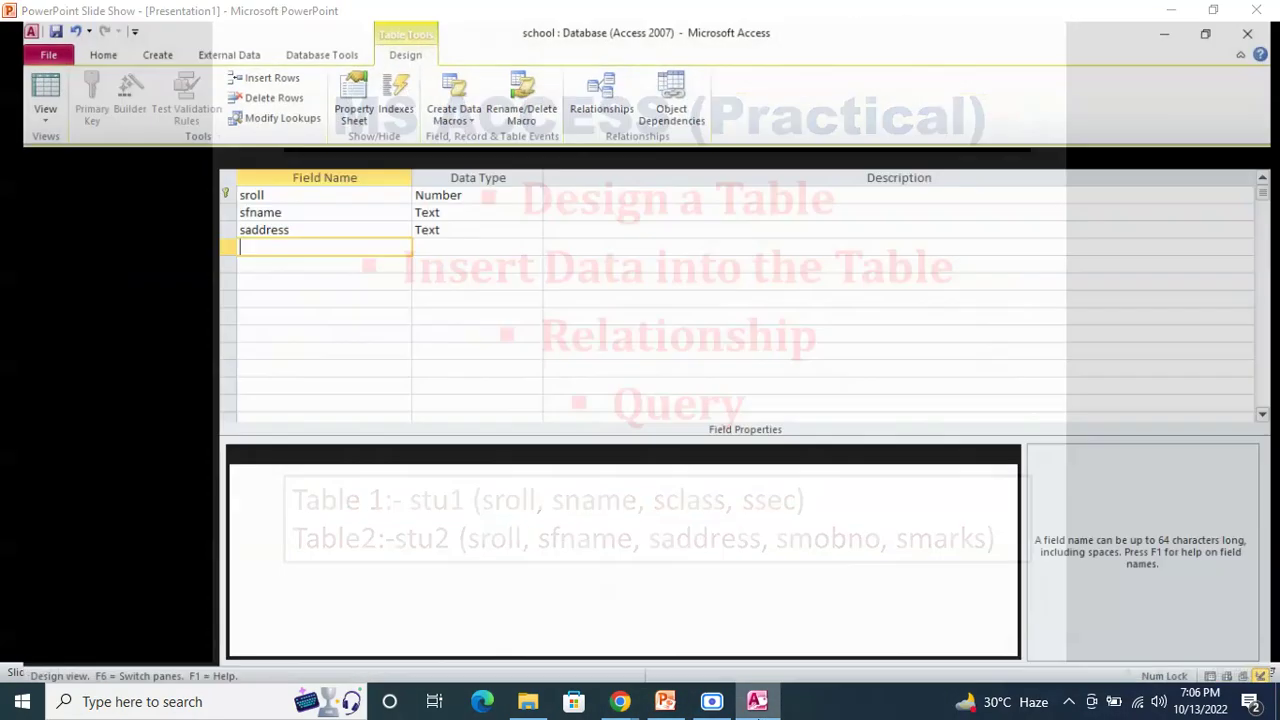
text(sm)
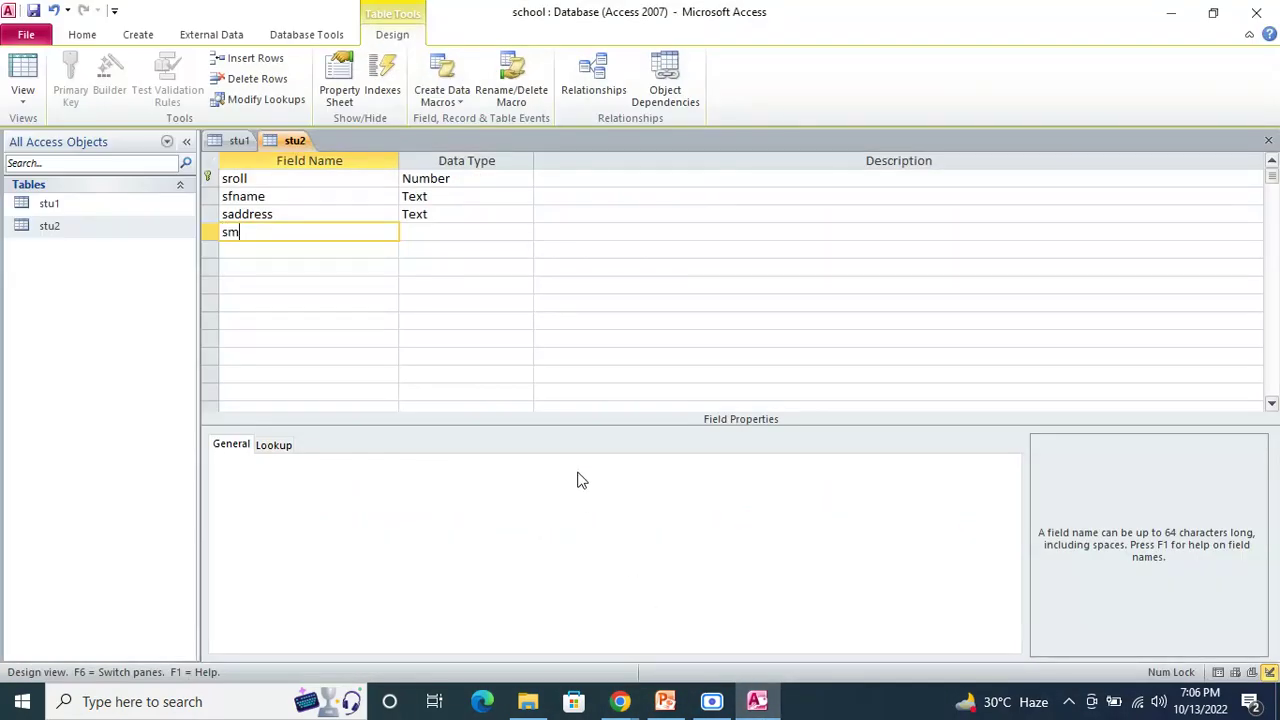
text(obno)
key(Tab)
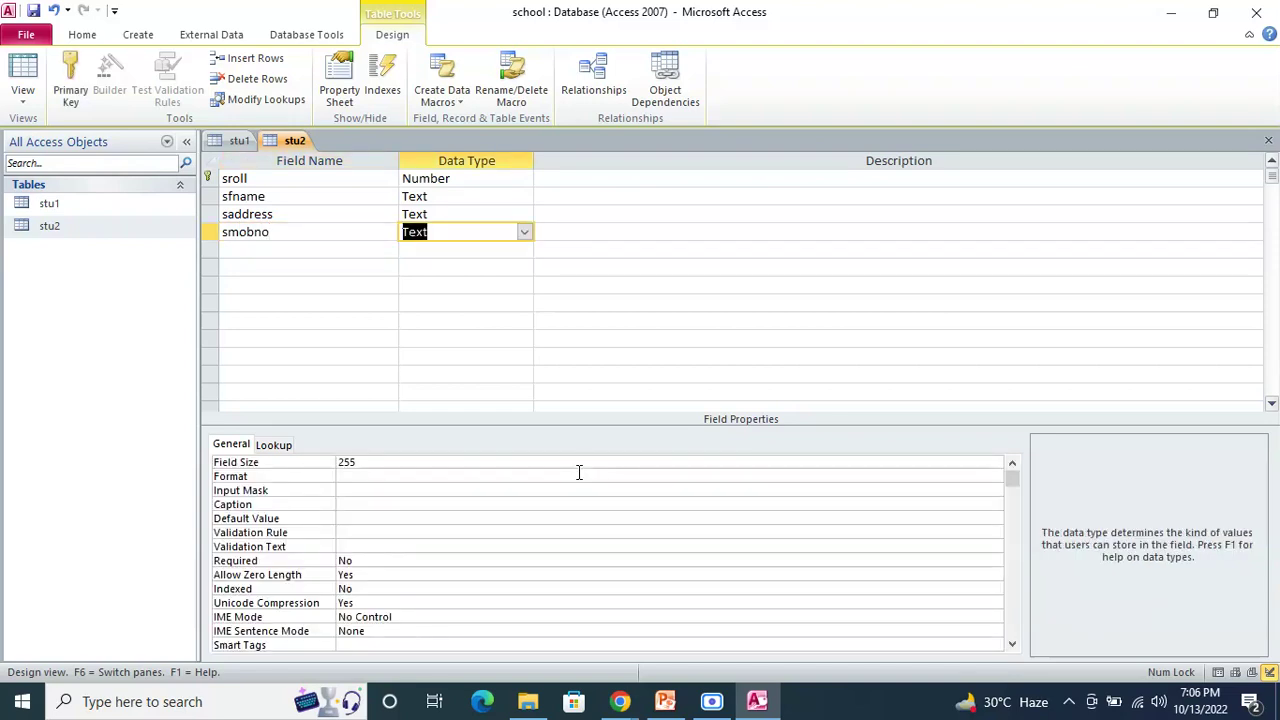
key(Down)
key(Down)
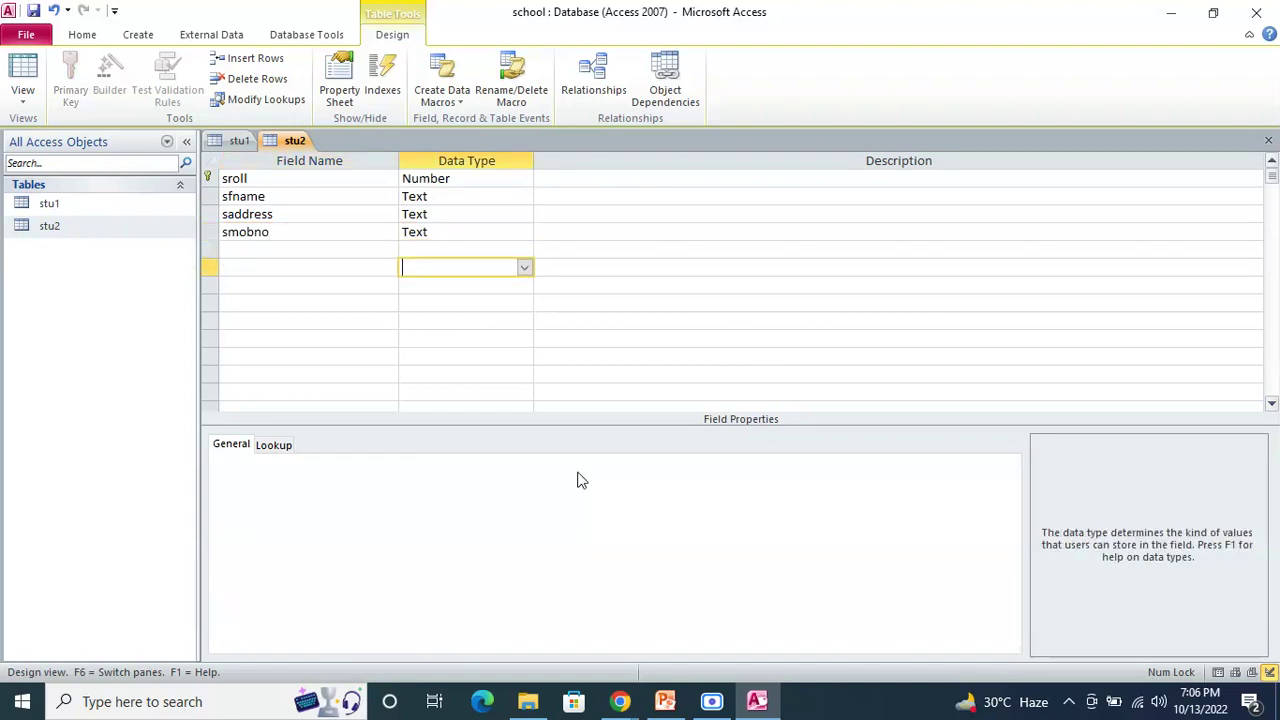
key(Up)
key(Up)
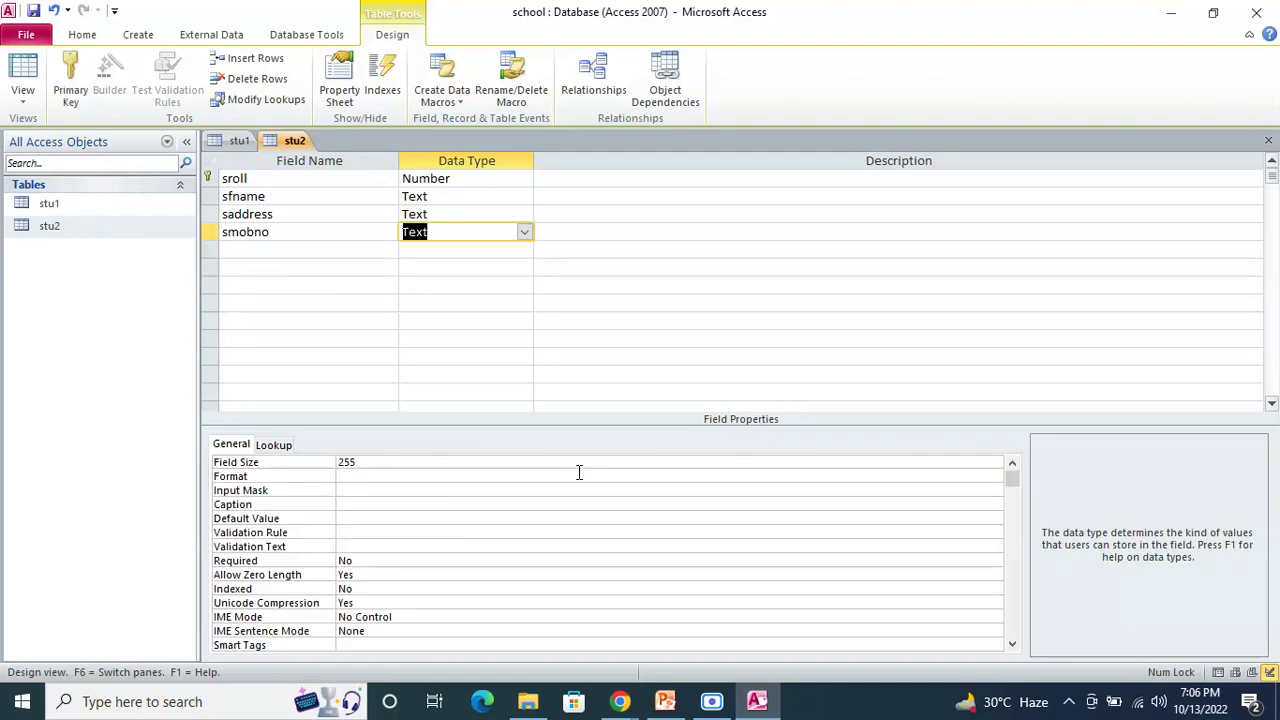
click(524, 232)
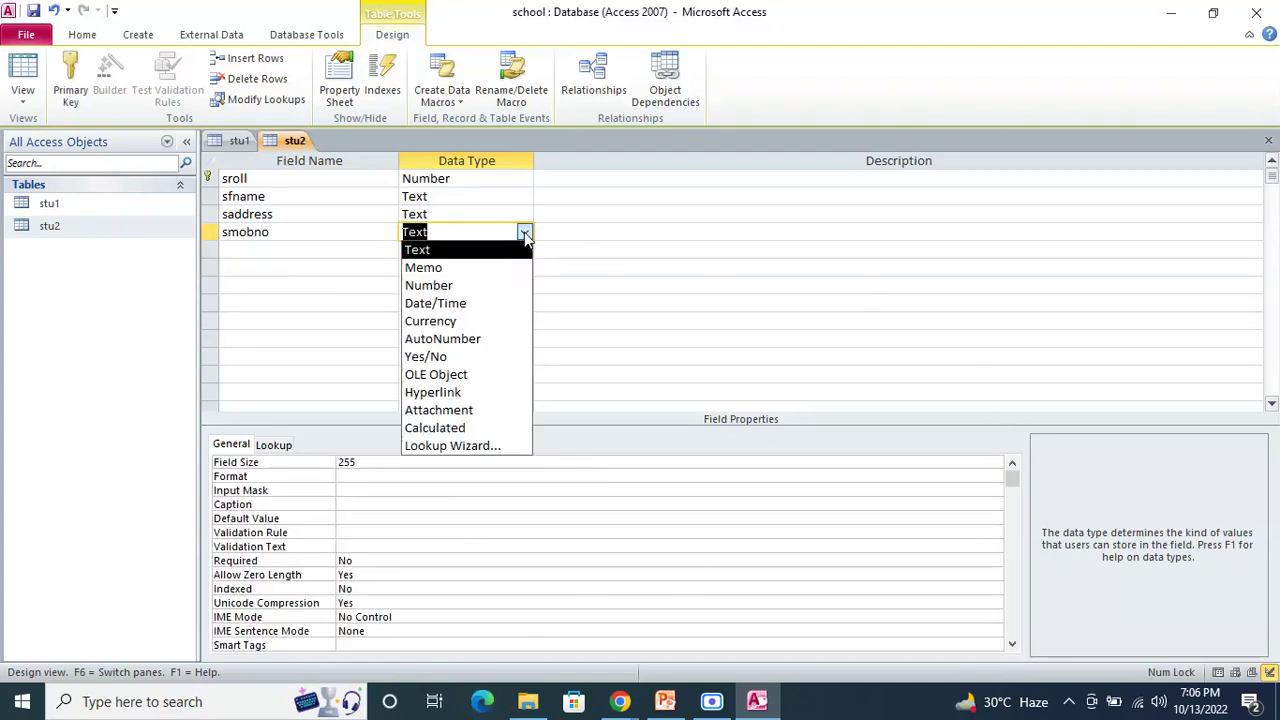
click(482, 286)
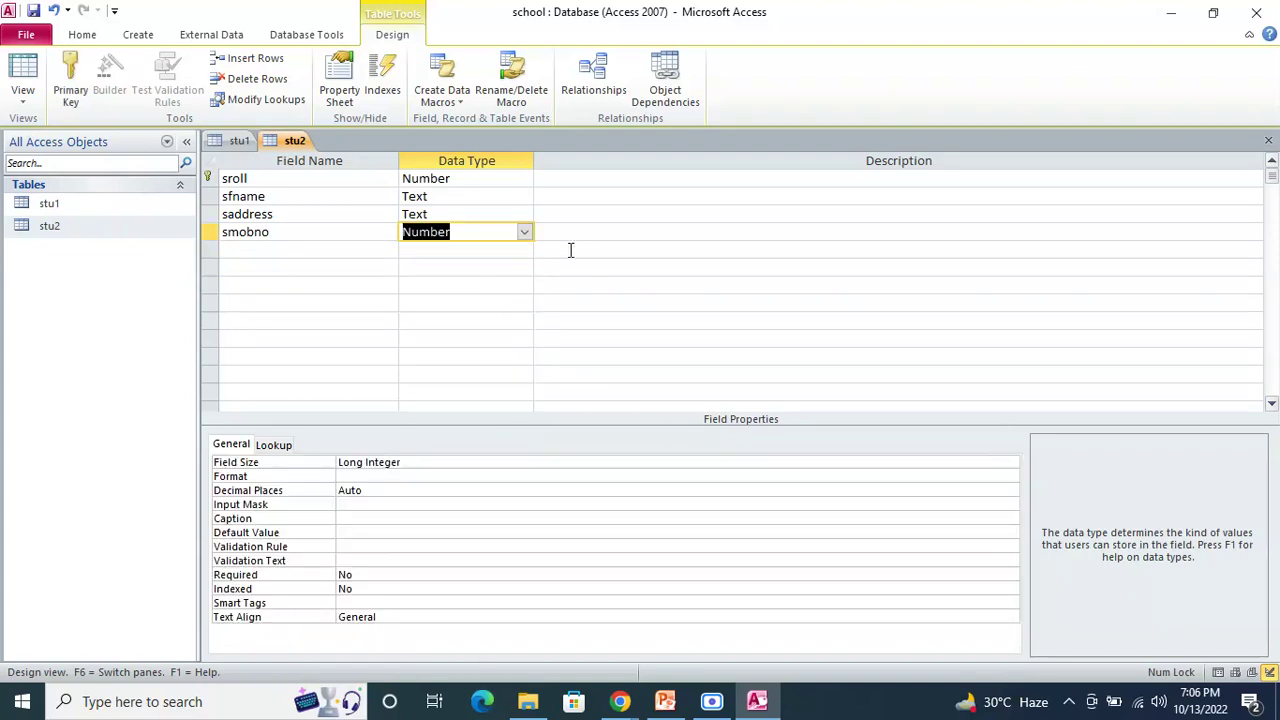
key(Tab)
key(Tab)
- Add a fifth field named smarks with the Number data type
text(s)
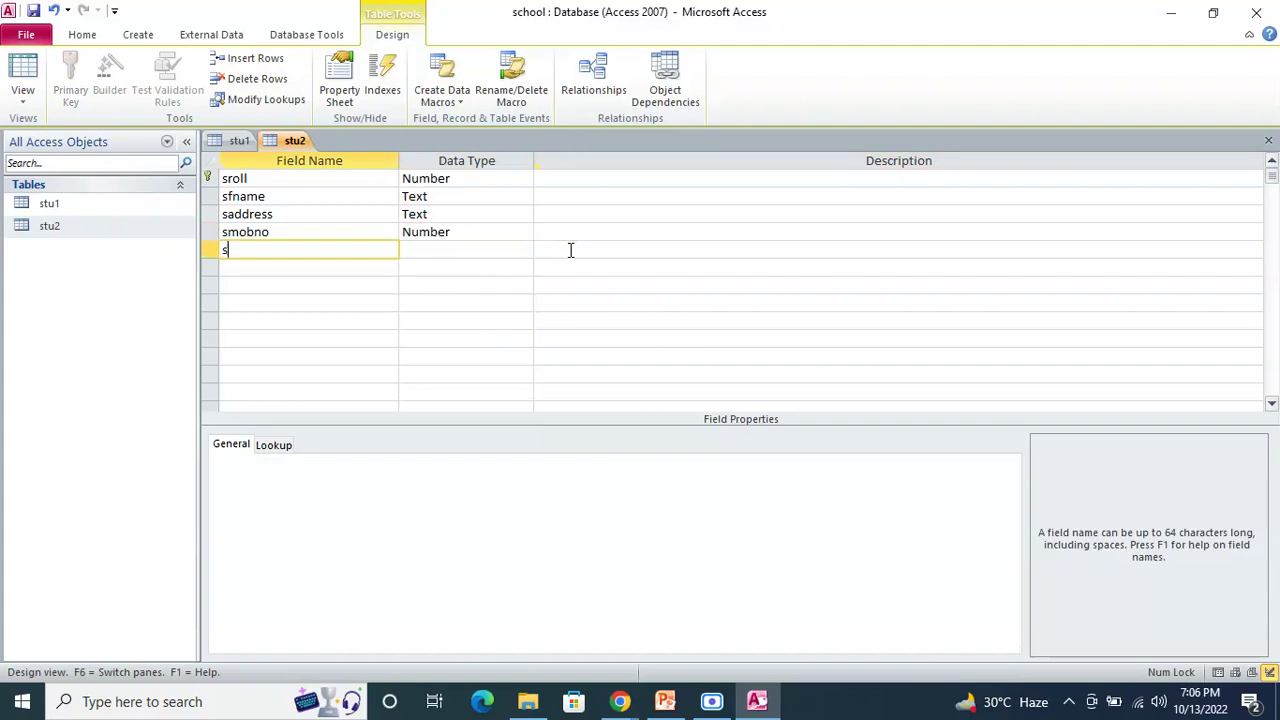
text(marks)
key(Tab)
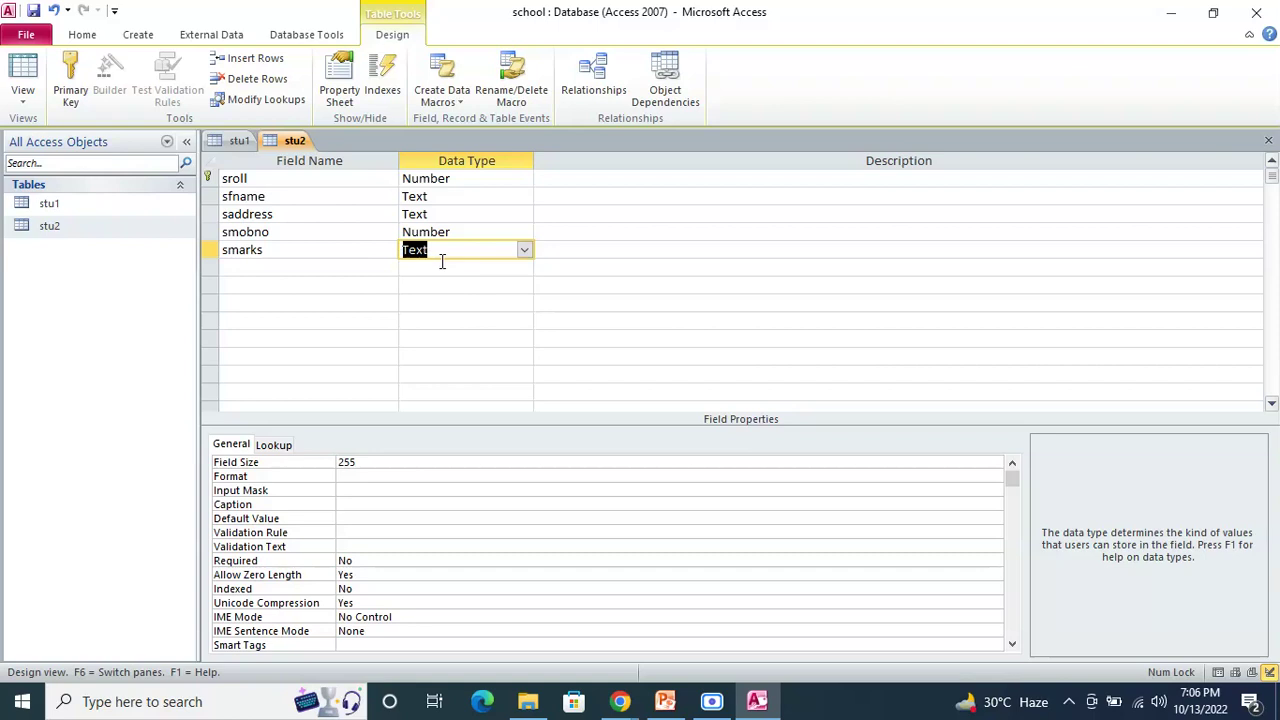
click(523, 250)
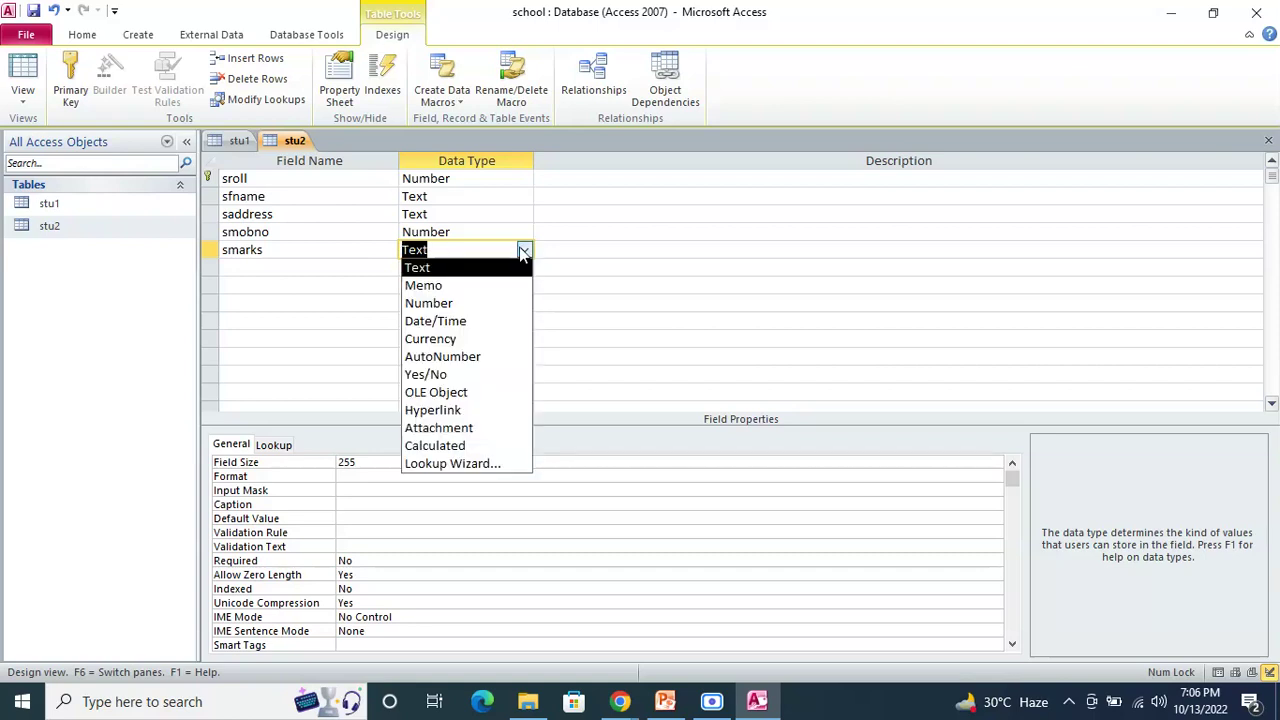
click(450, 301)
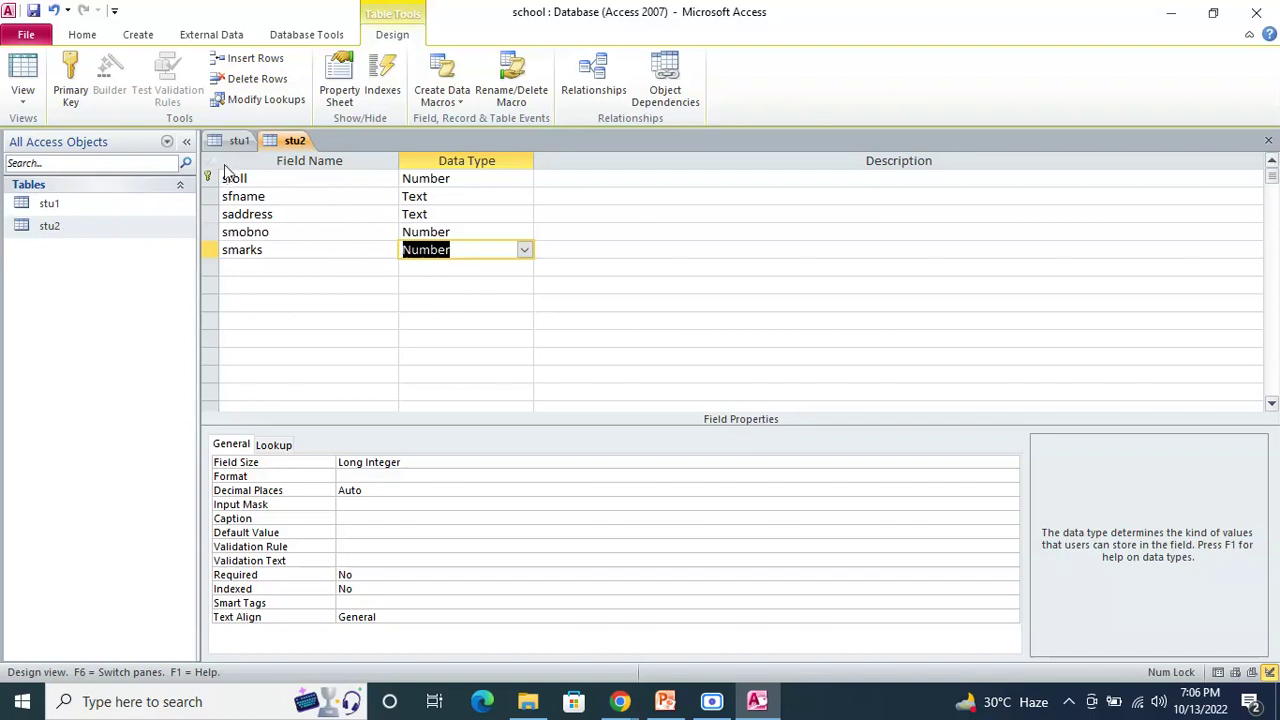
- Close the stu2 table design and save its changes
right_click(295, 143)
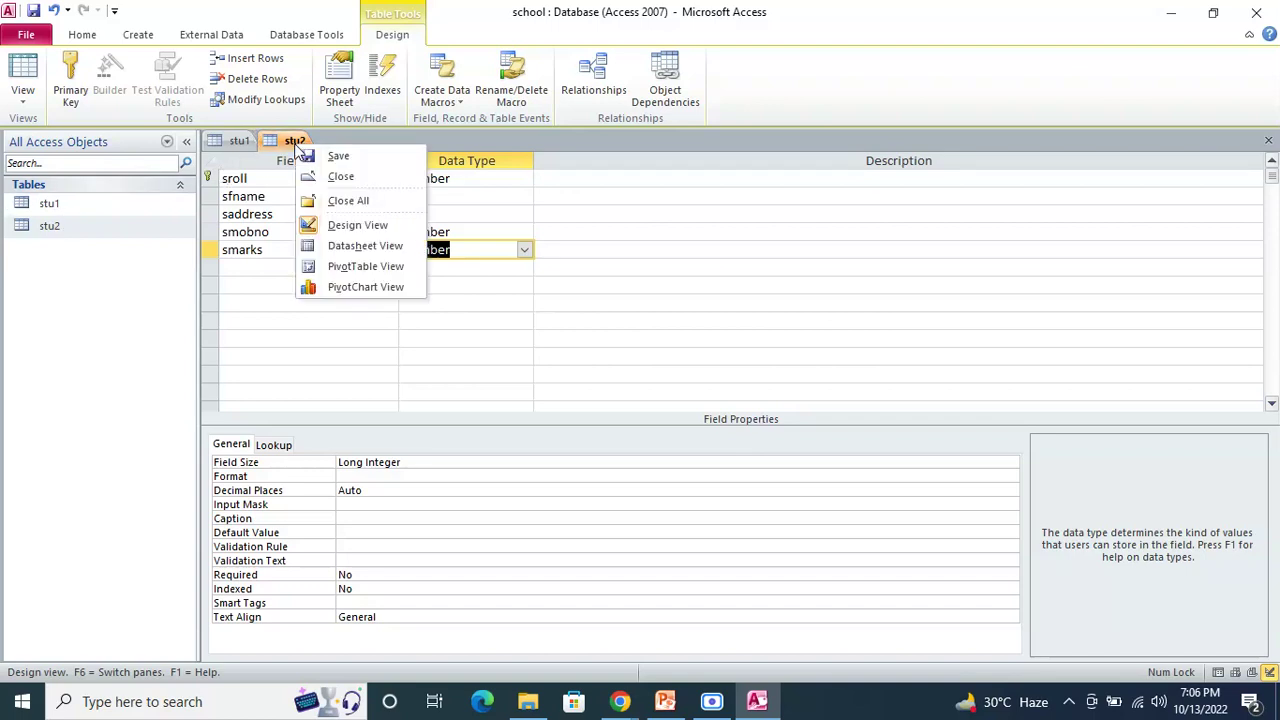
click(353, 181)
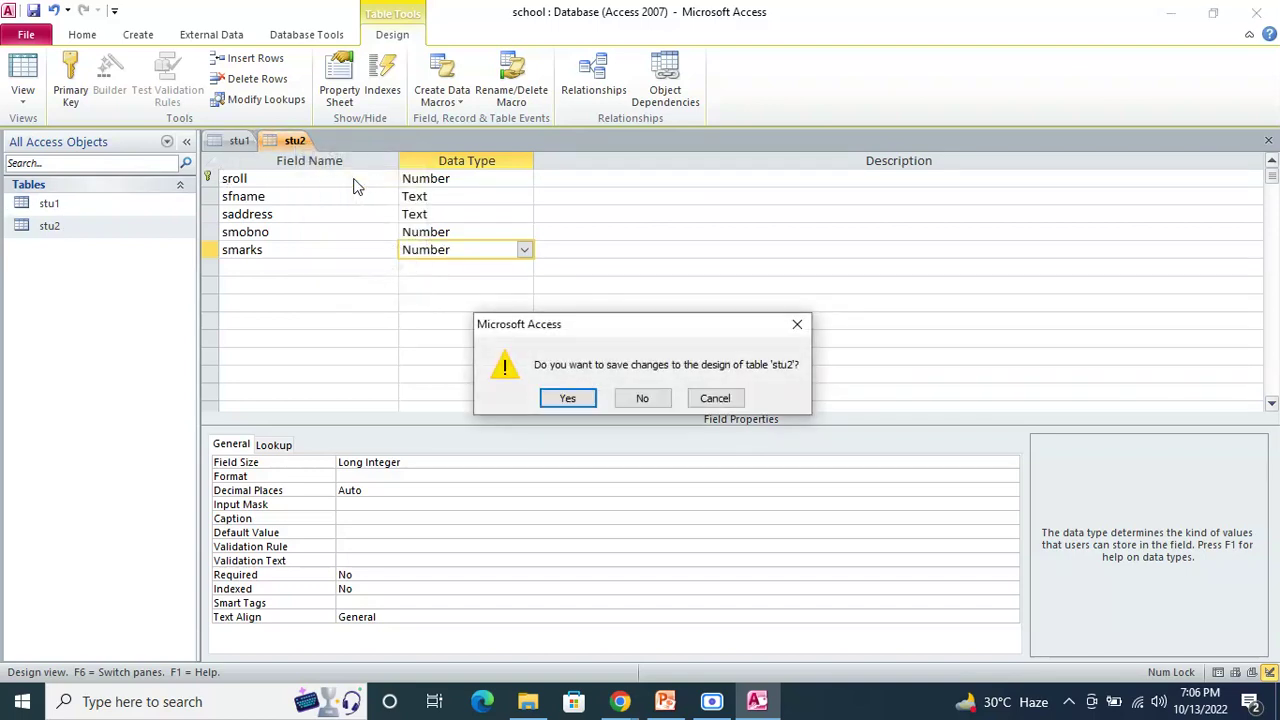
click(568, 398)
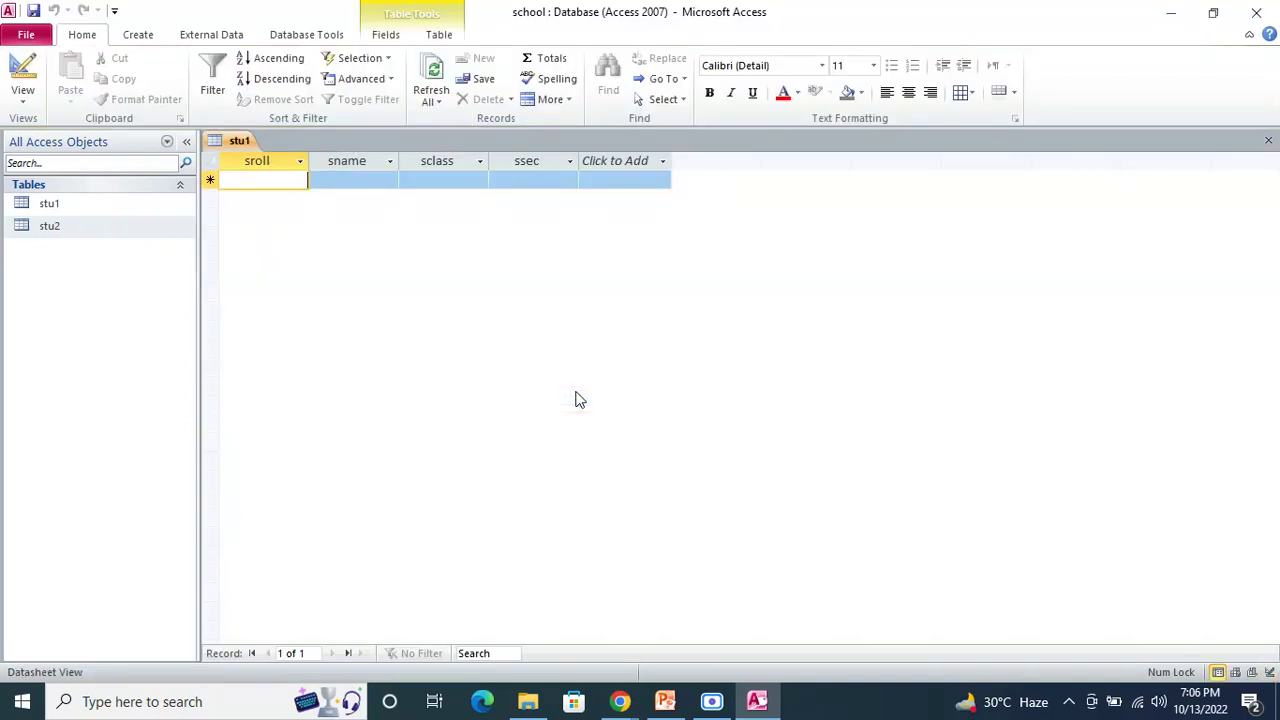
- Open the stu1 table and enter the first record with sroll 11, the student's name, sclass 5 and ssec c
click(88, 203)
click(86, 230)
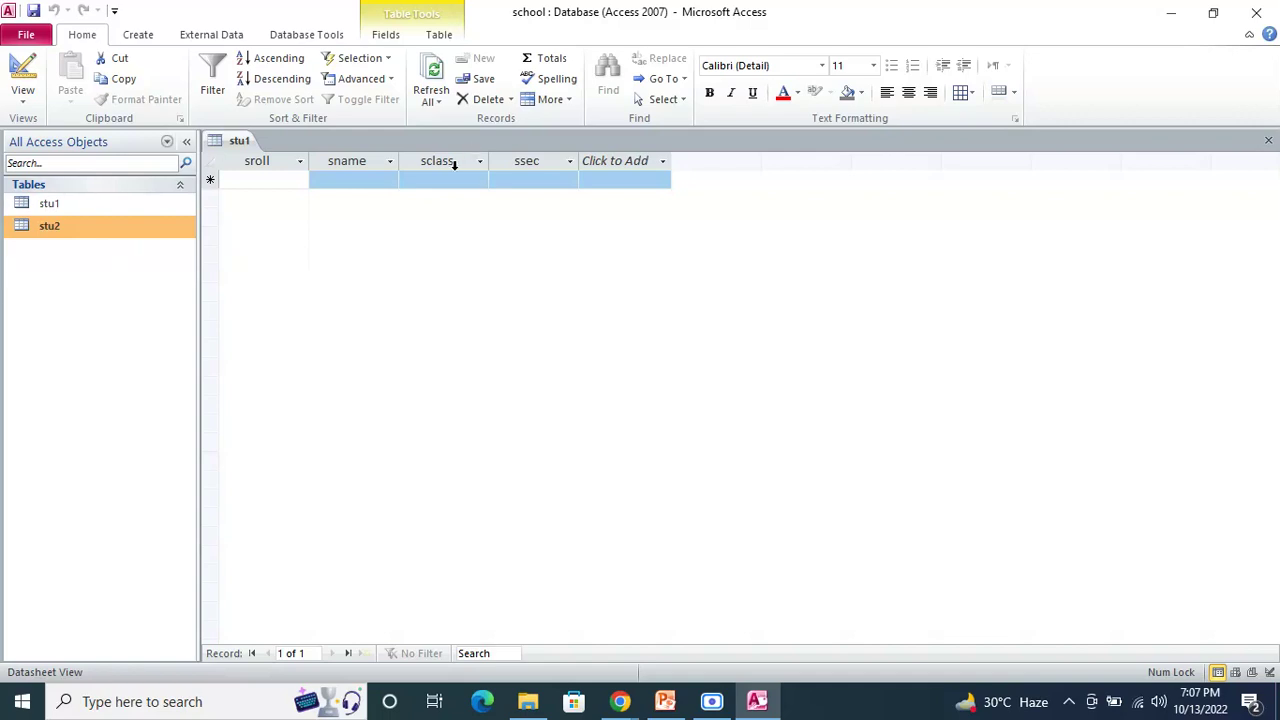
double_click(72, 211)
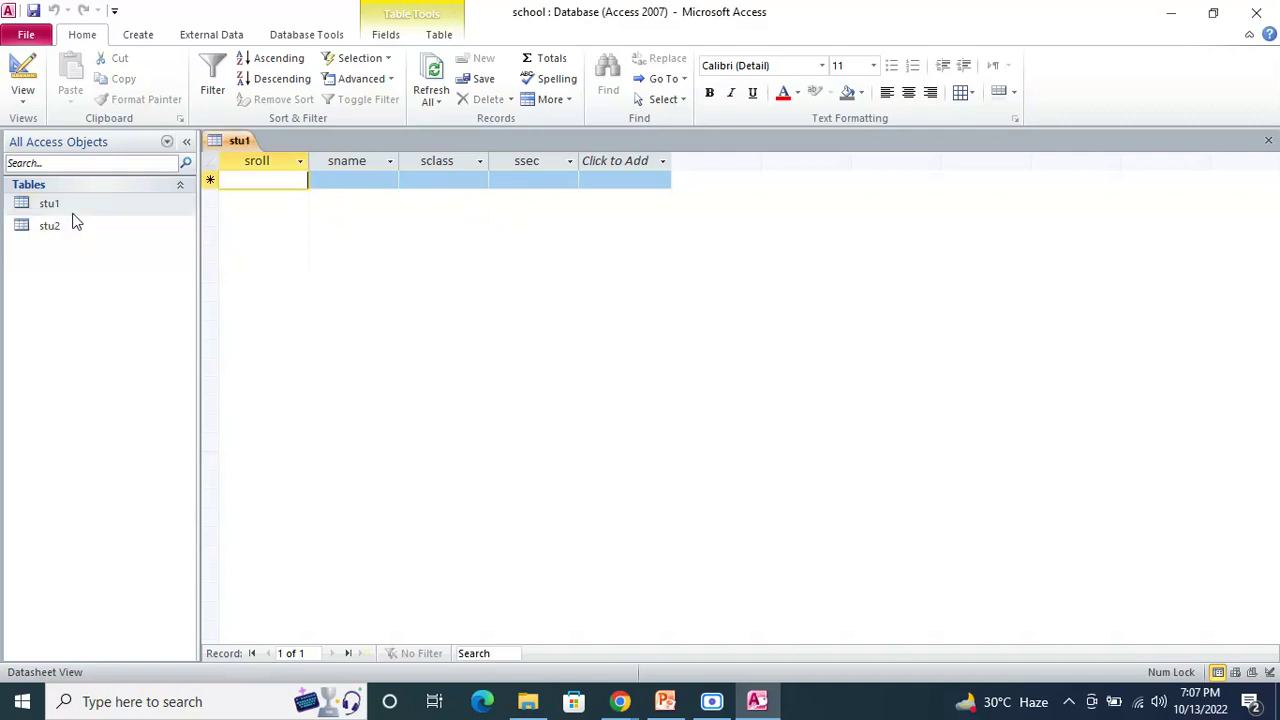
double_click(62, 209)
text(11)
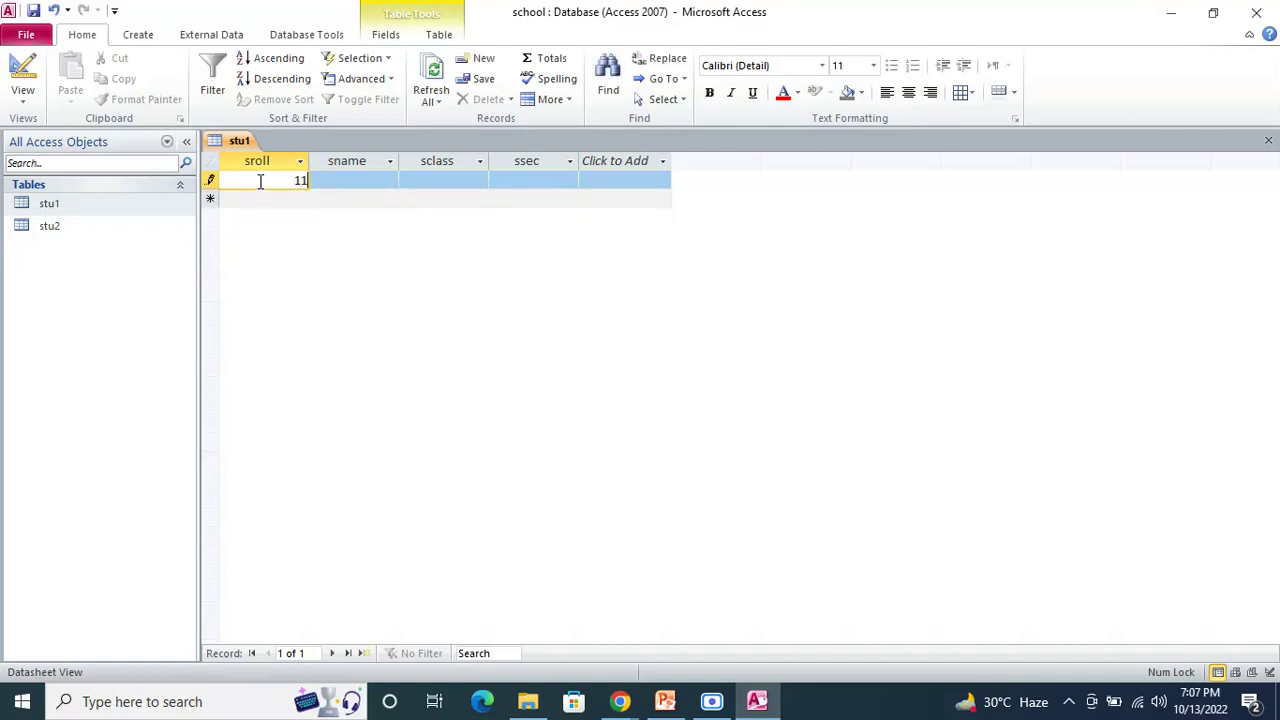
key(Tab)
text(kunal)
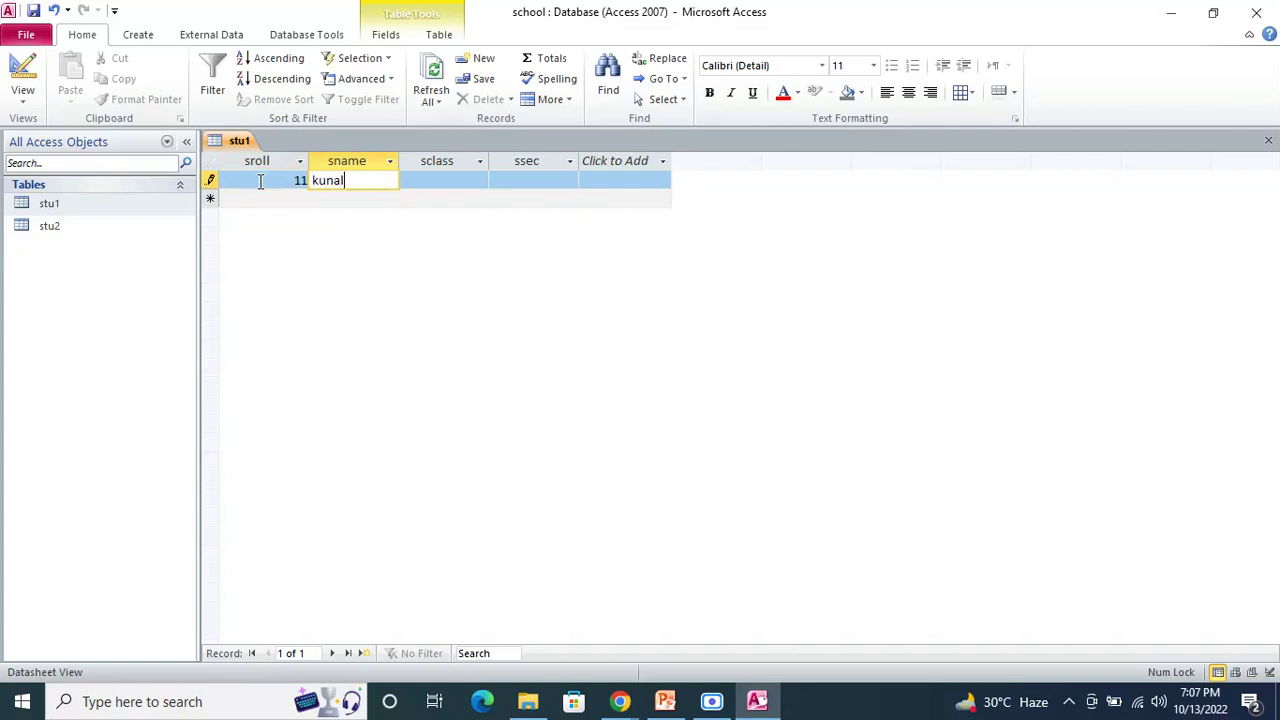
key(Tab)
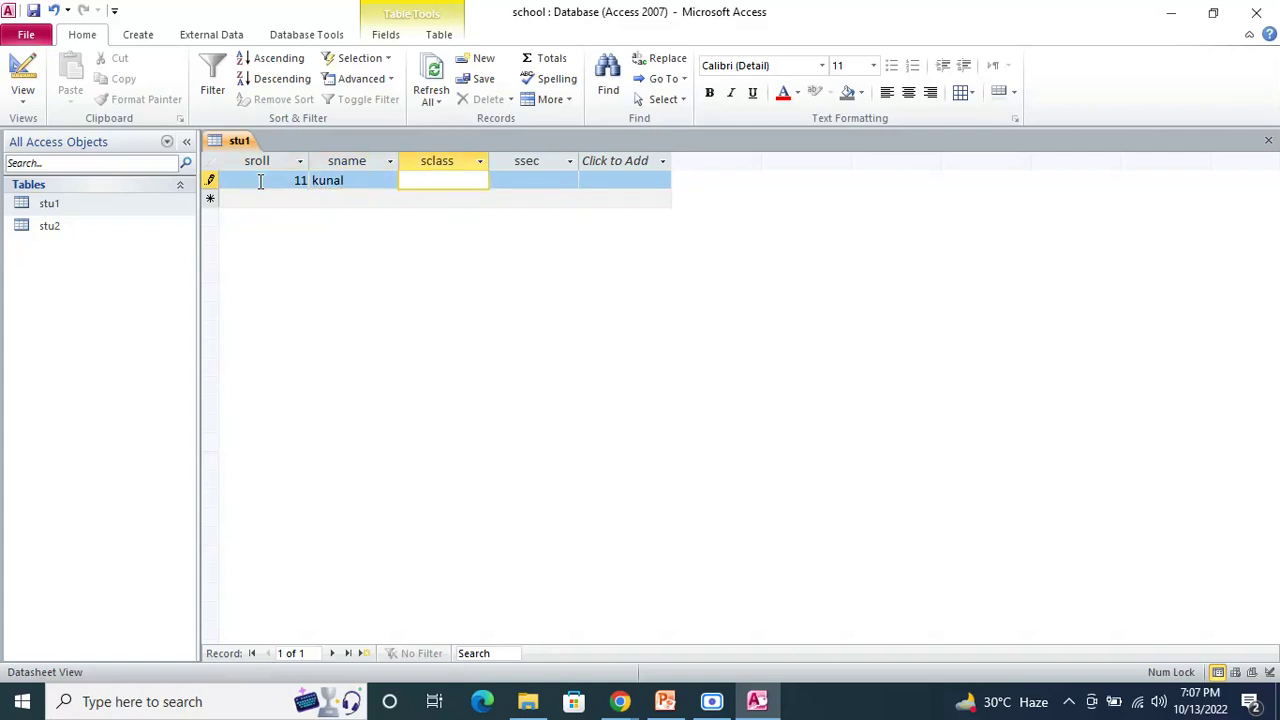
text(5)
key(Tab)
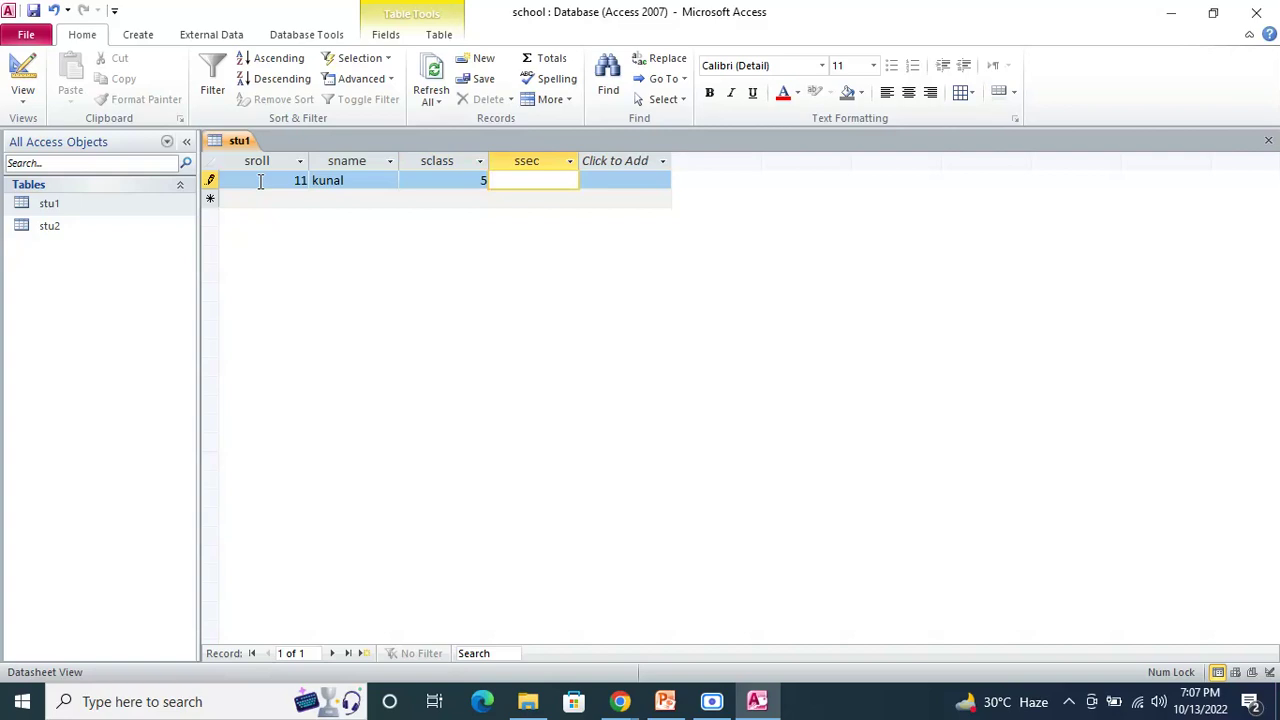
text(c)
key(Tab)
- Add the second stu1 record with sroll 12, the student's name, sclass 5 and ssec c
text(12)
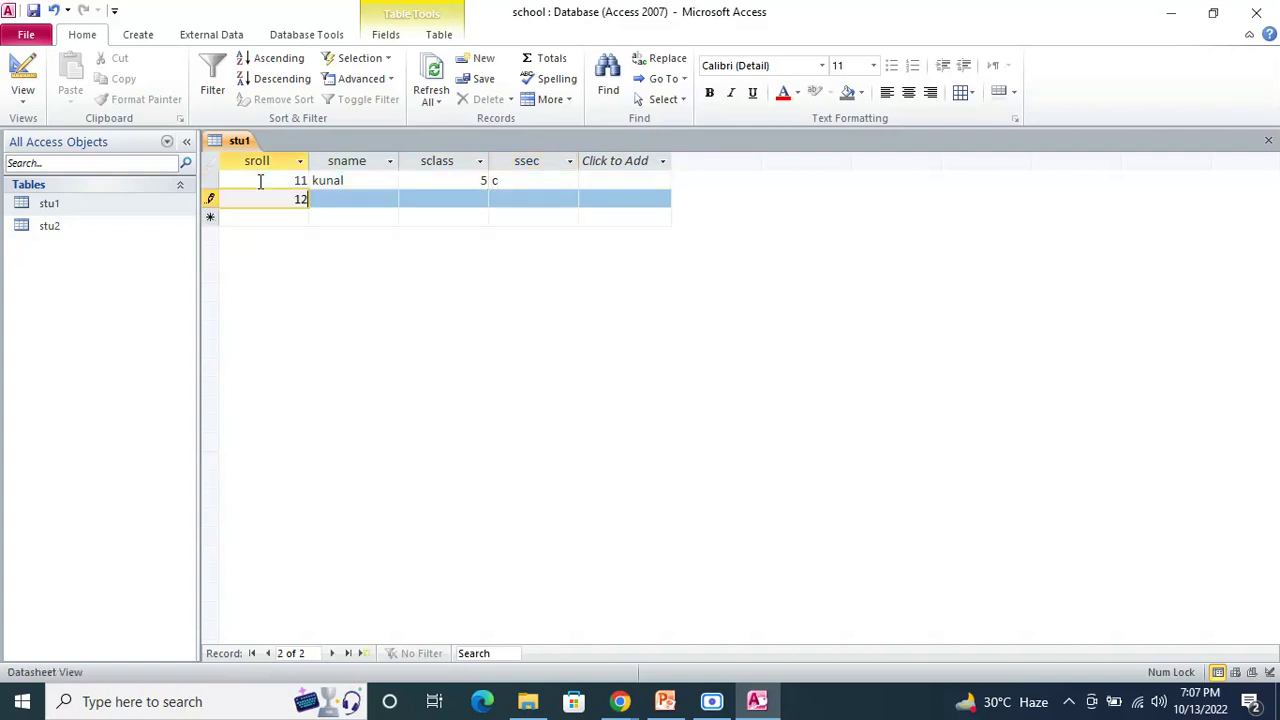
key(Tab)
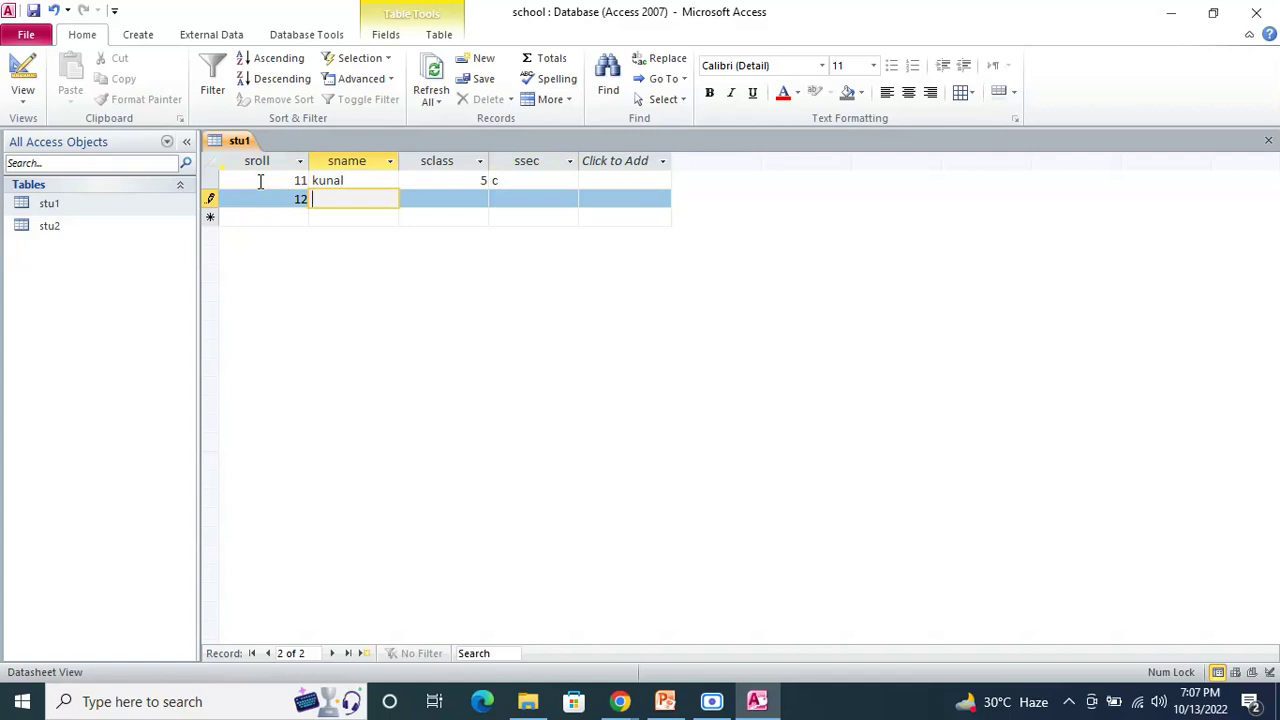
text(raja)
key(Tab)
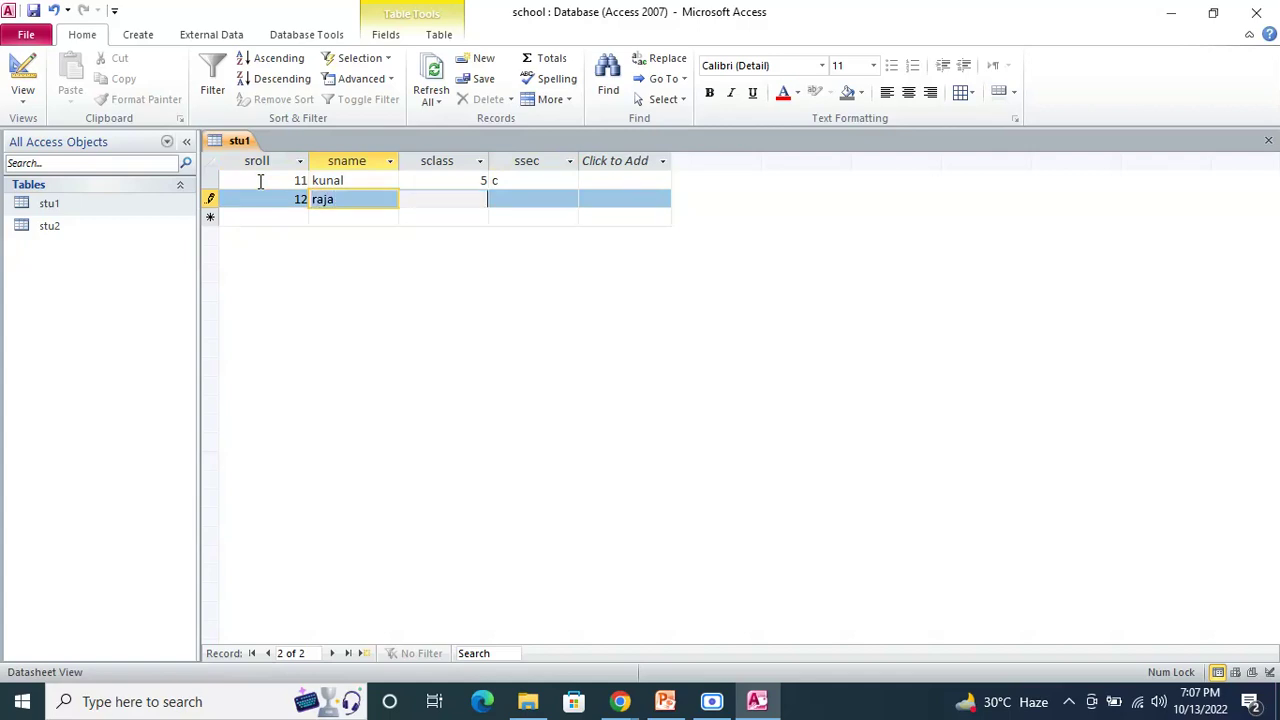
text(5)
key(Tab)
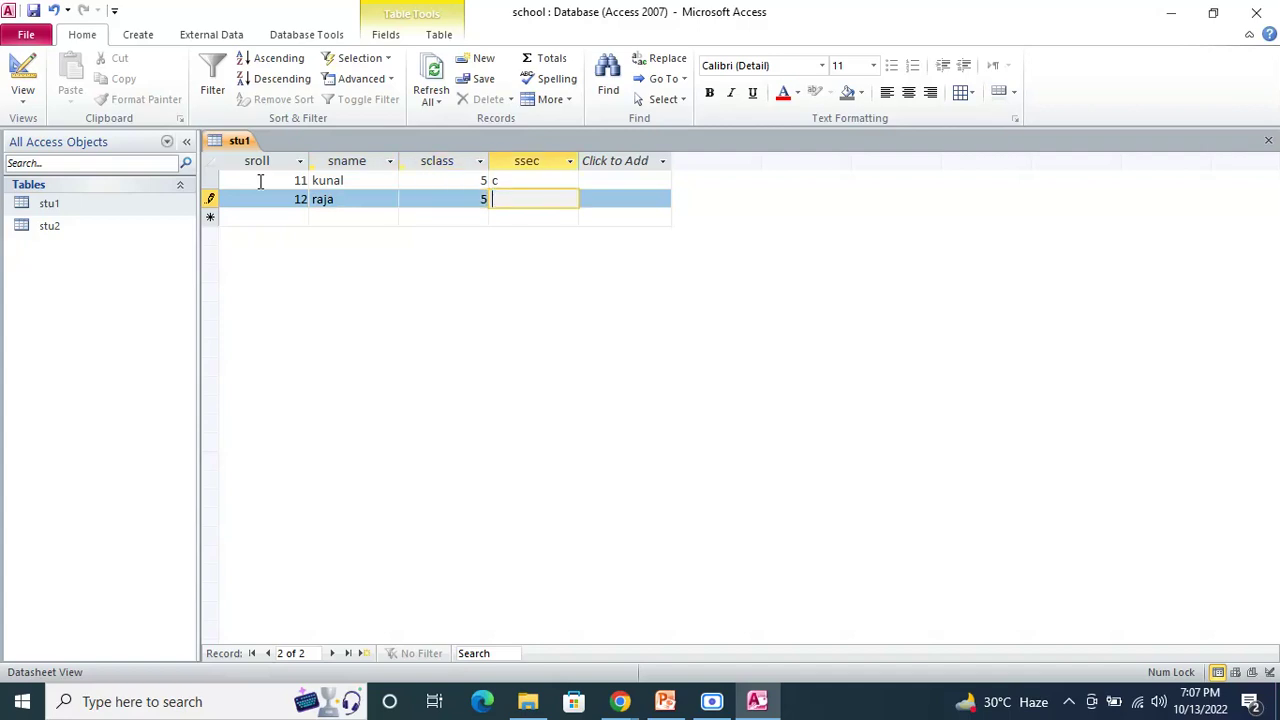
text(c)
key(Tab)
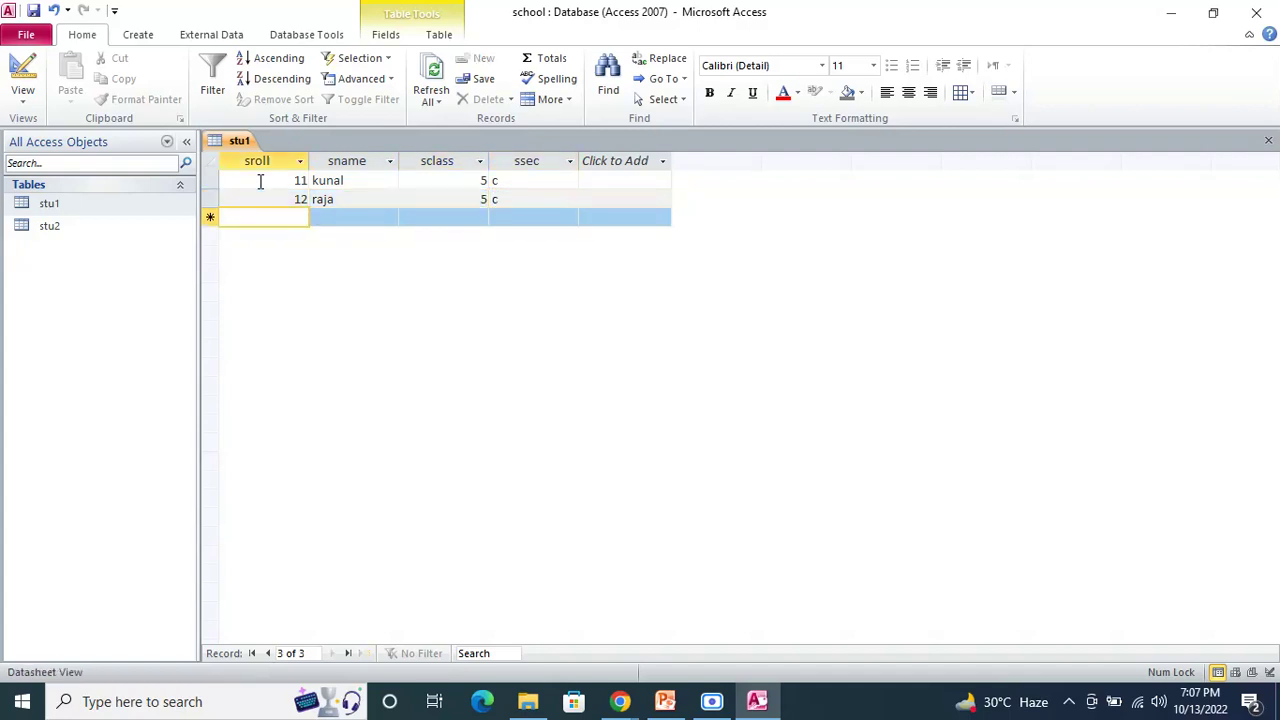
- Add the third stu1 record with sroll 13, the student's name, sclass 4 and ssec a
text(13)
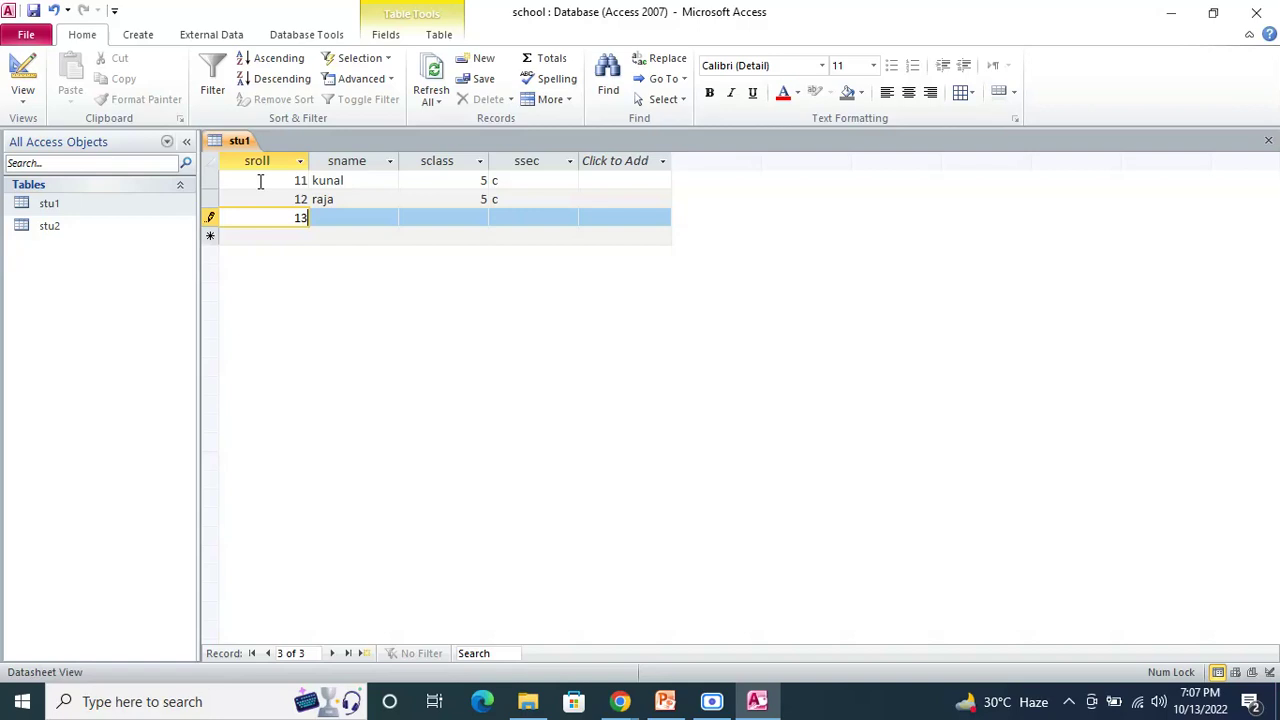
key(Tab)
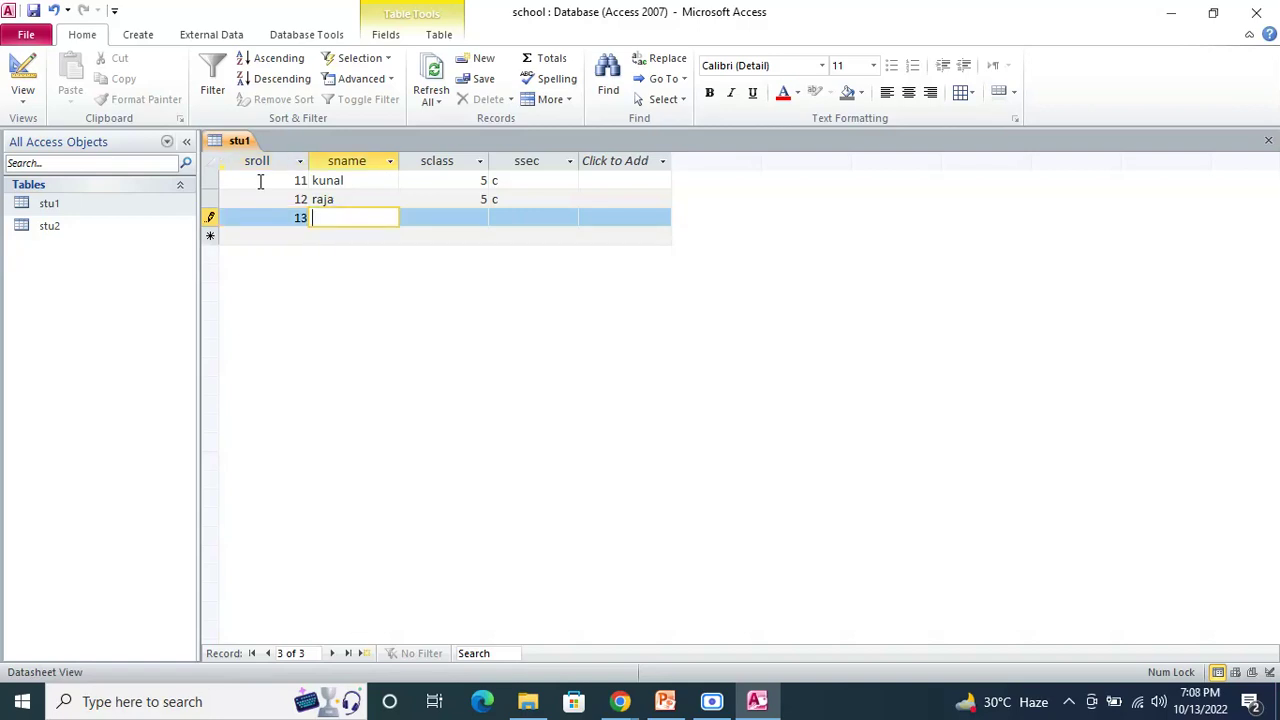
text(kunal)
key(Tab)
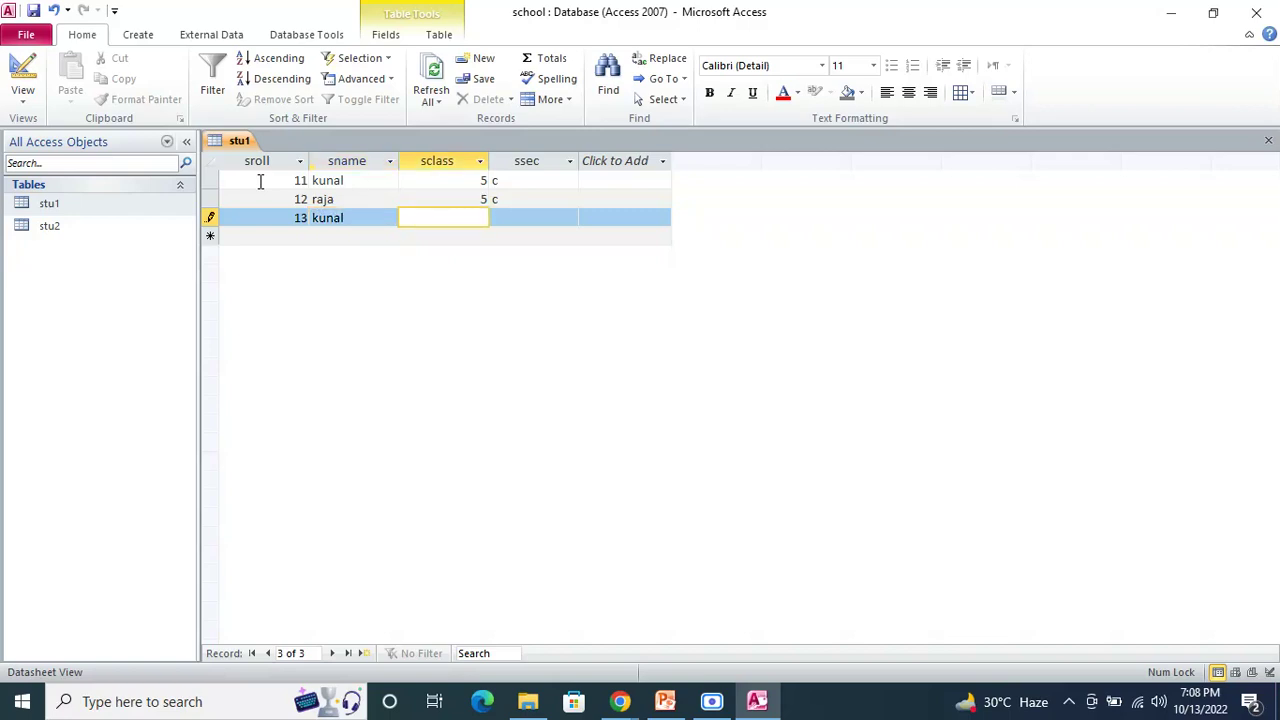
text(4)
key(Tab)
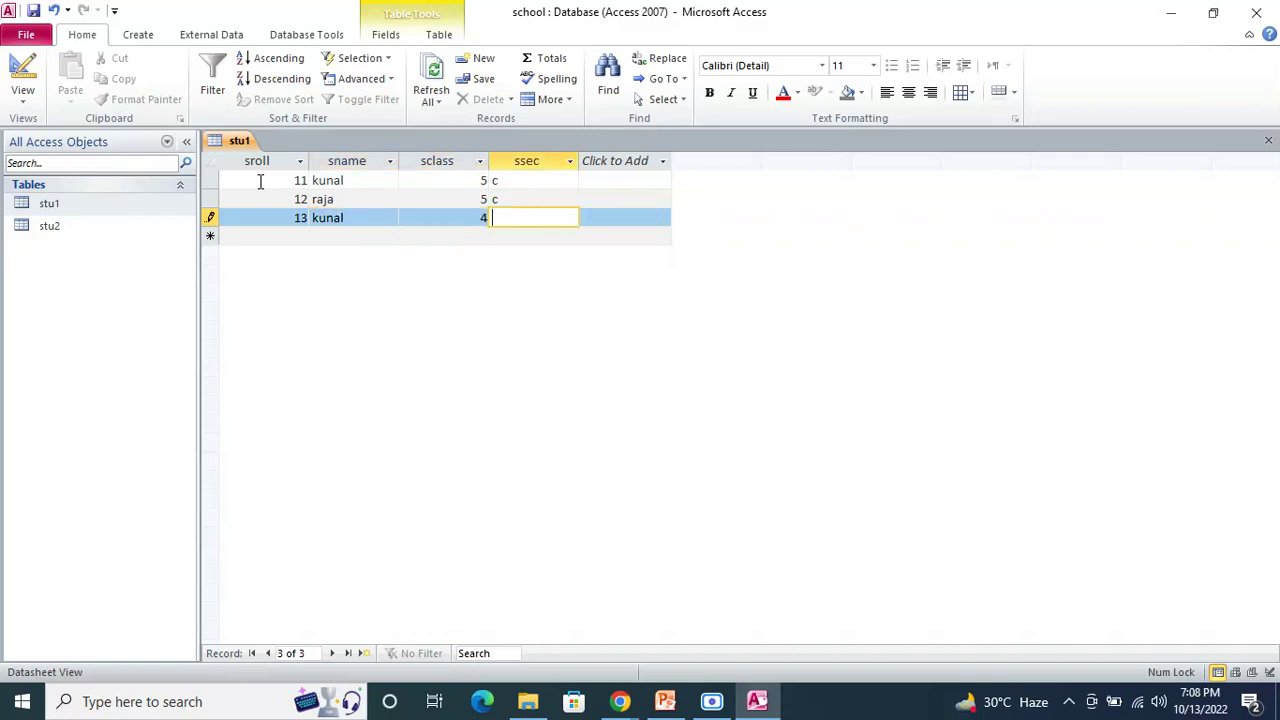
text(a)
key(Tab)
- Add the fourth stu1 record with sroll 14, the student's name, sclass 5 and ssec b
text(14)
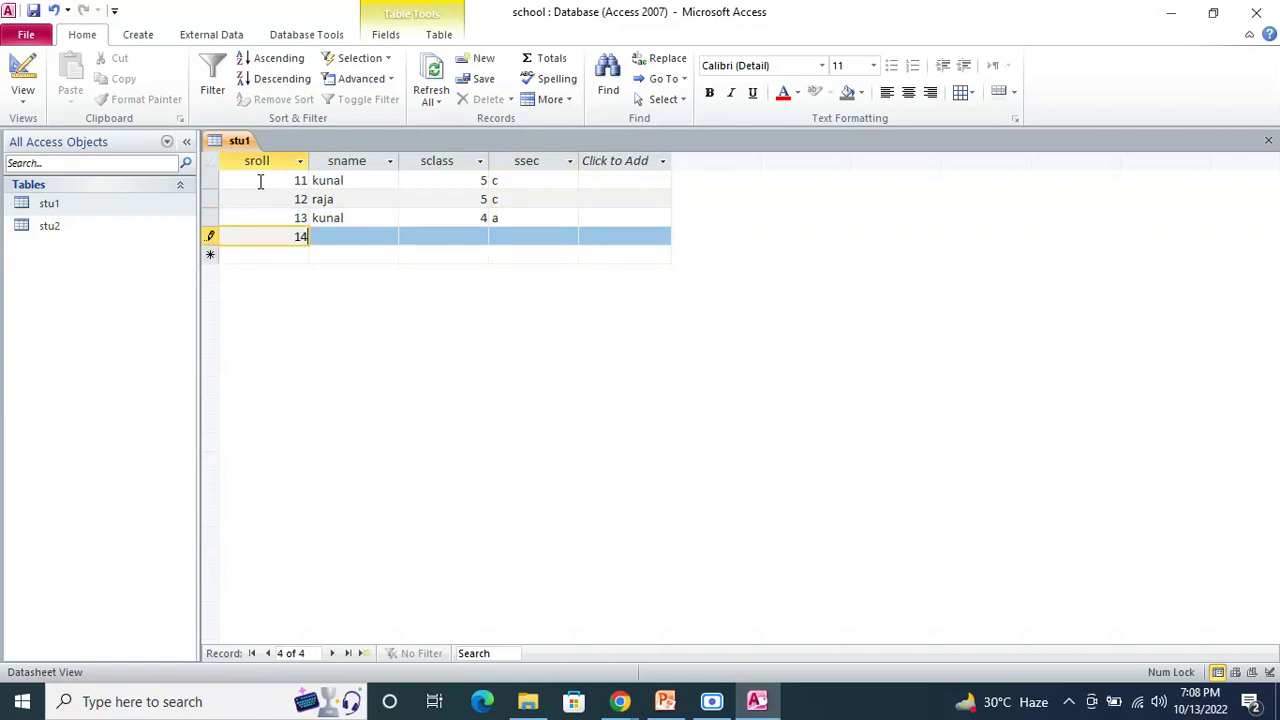
key(Tab)
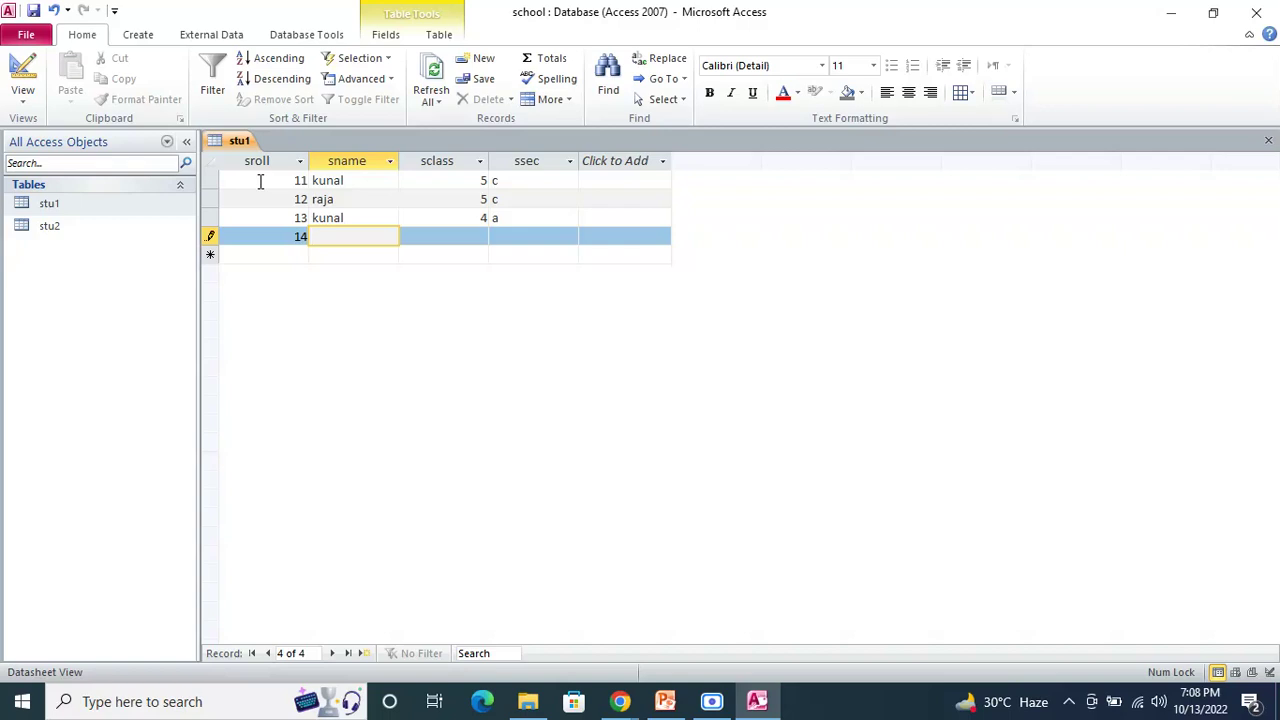
text(rohan)
key(Tab)
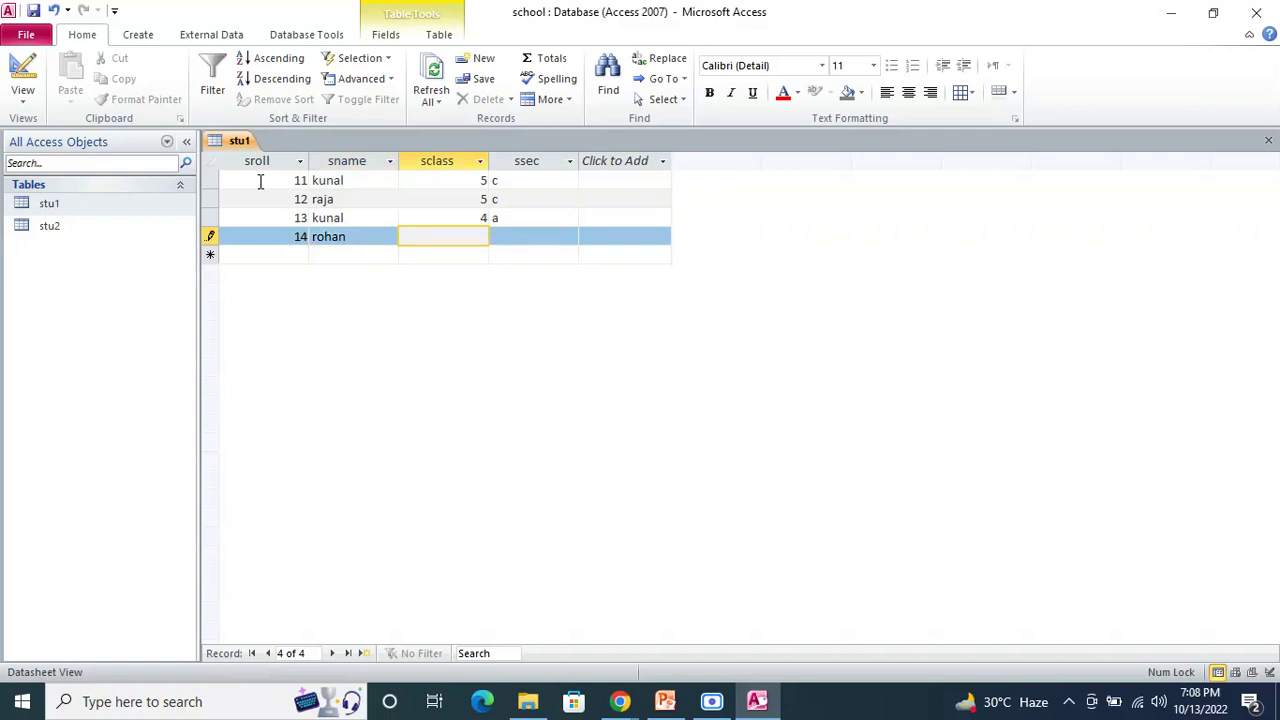
text(5)
key(Tab)
text(b)
key(Tab)
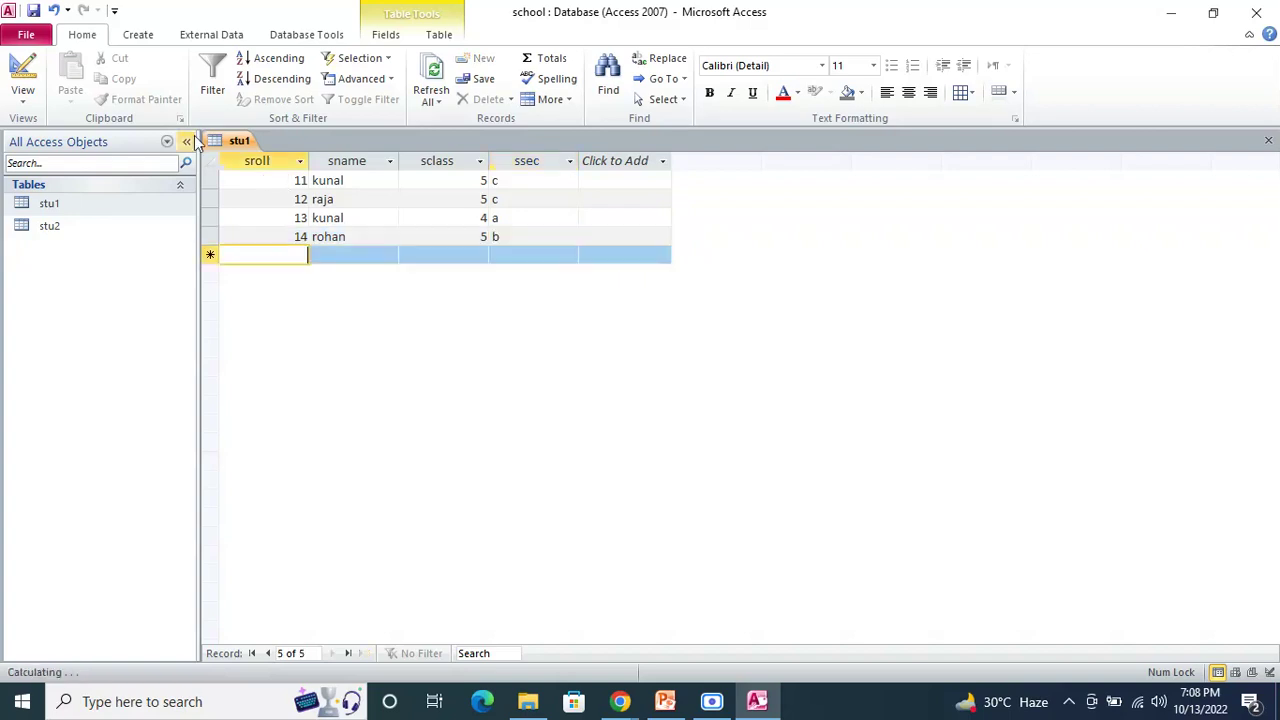
- Add the fifth stu1 record with sroll 15, the student's name, sclass 4 and ssec b, and close the table
text(15)
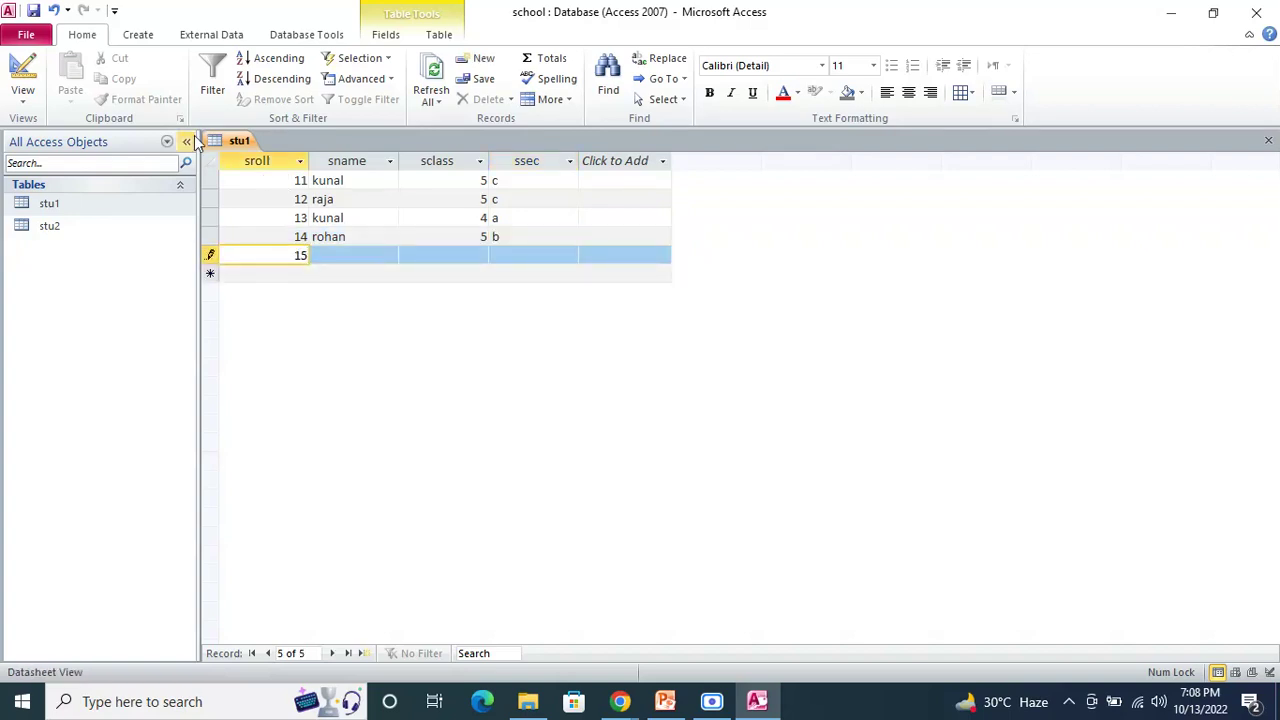
key(Tab)
text(raja)
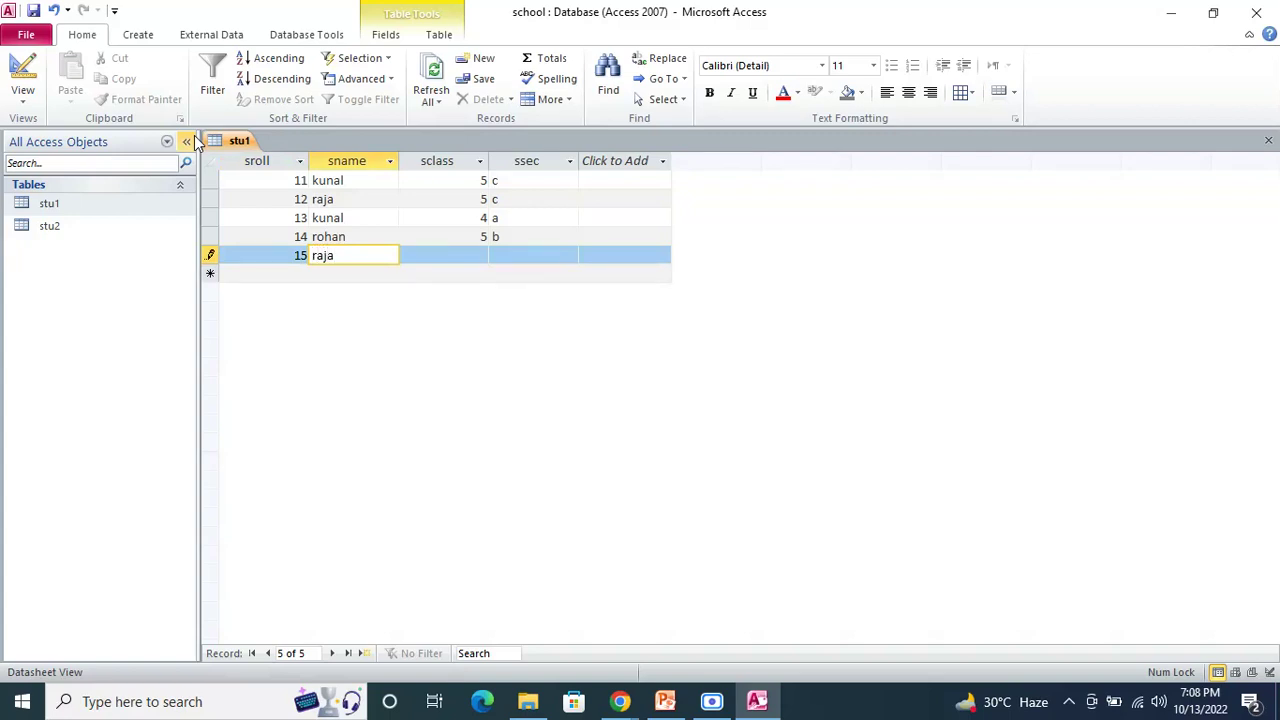
key(Tab)
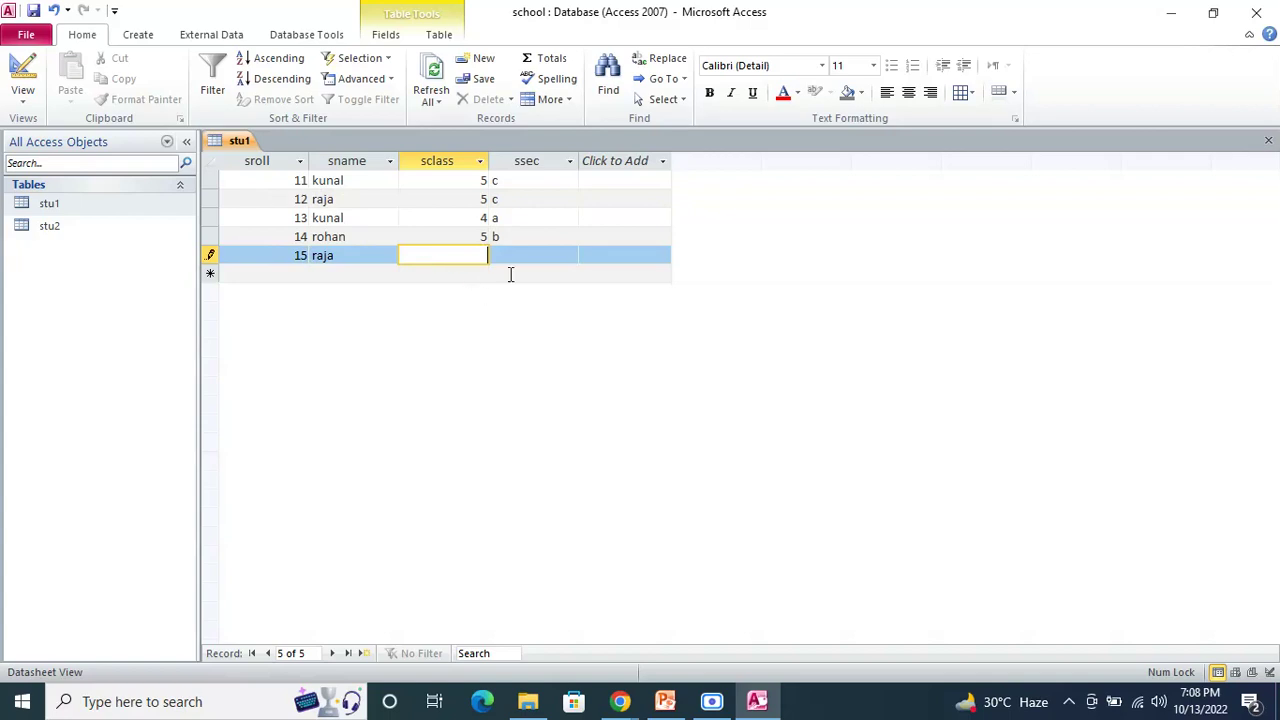
key(Tab)
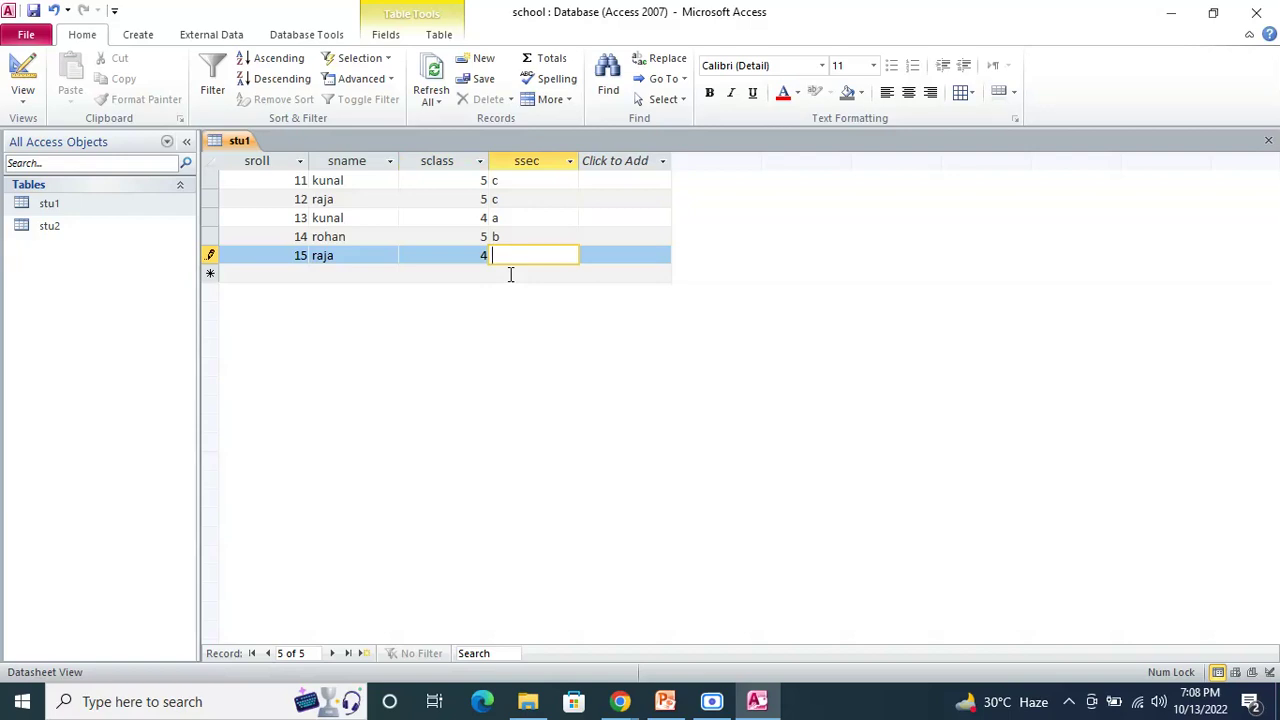
text(b)
right_click(240, 143)
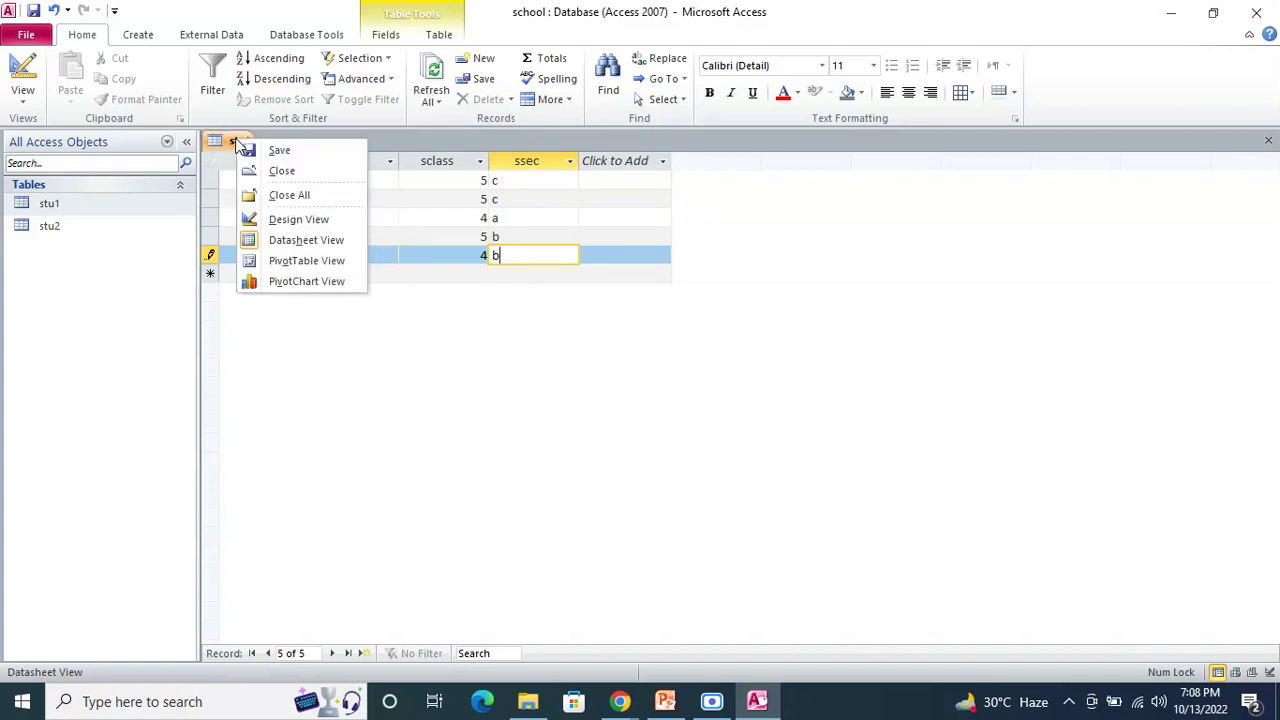
click(294, 172)
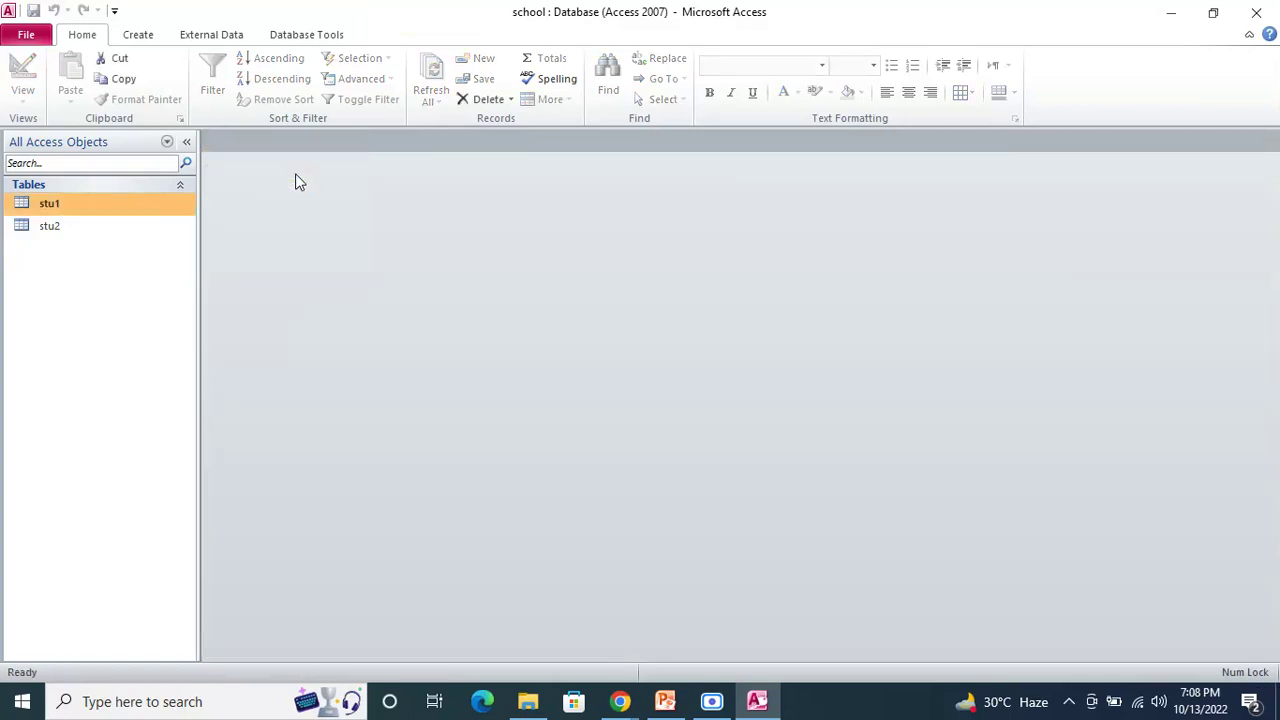
- Open the stu2 table and enter the first record with sroll 11, the sfname name, address, mobile number and smarks 77
double_click(88, 236)
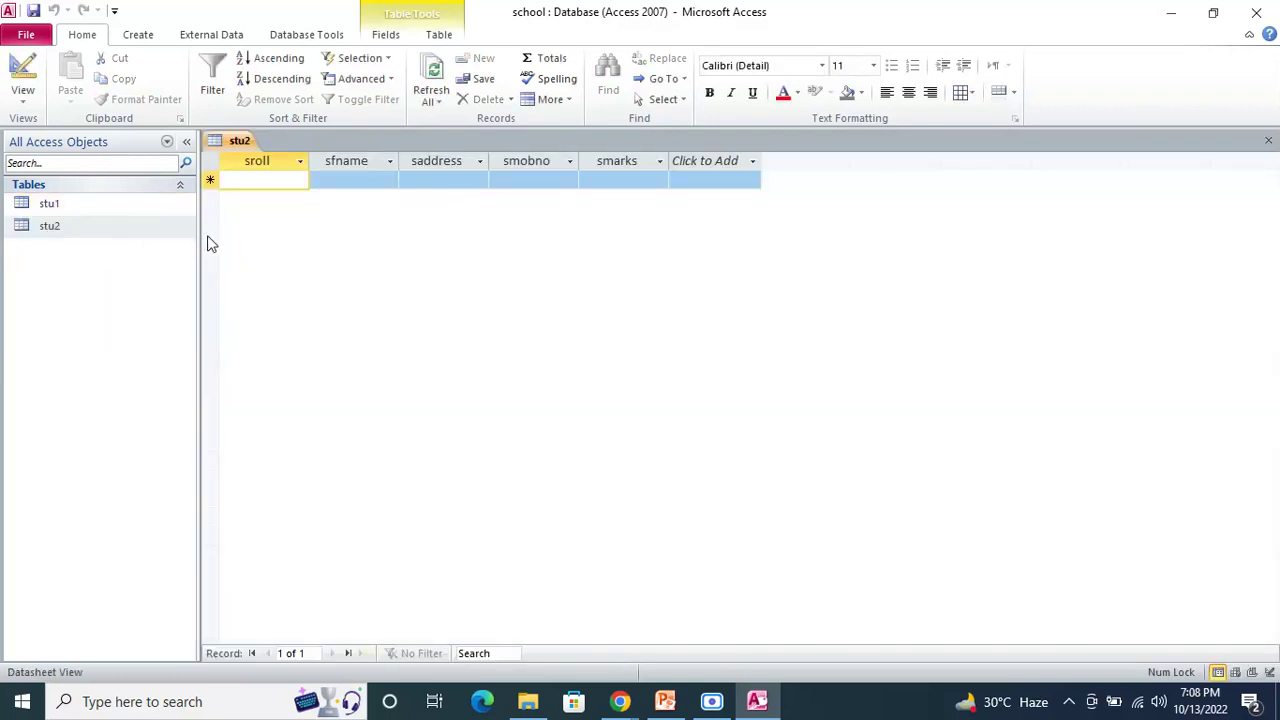
text(11)
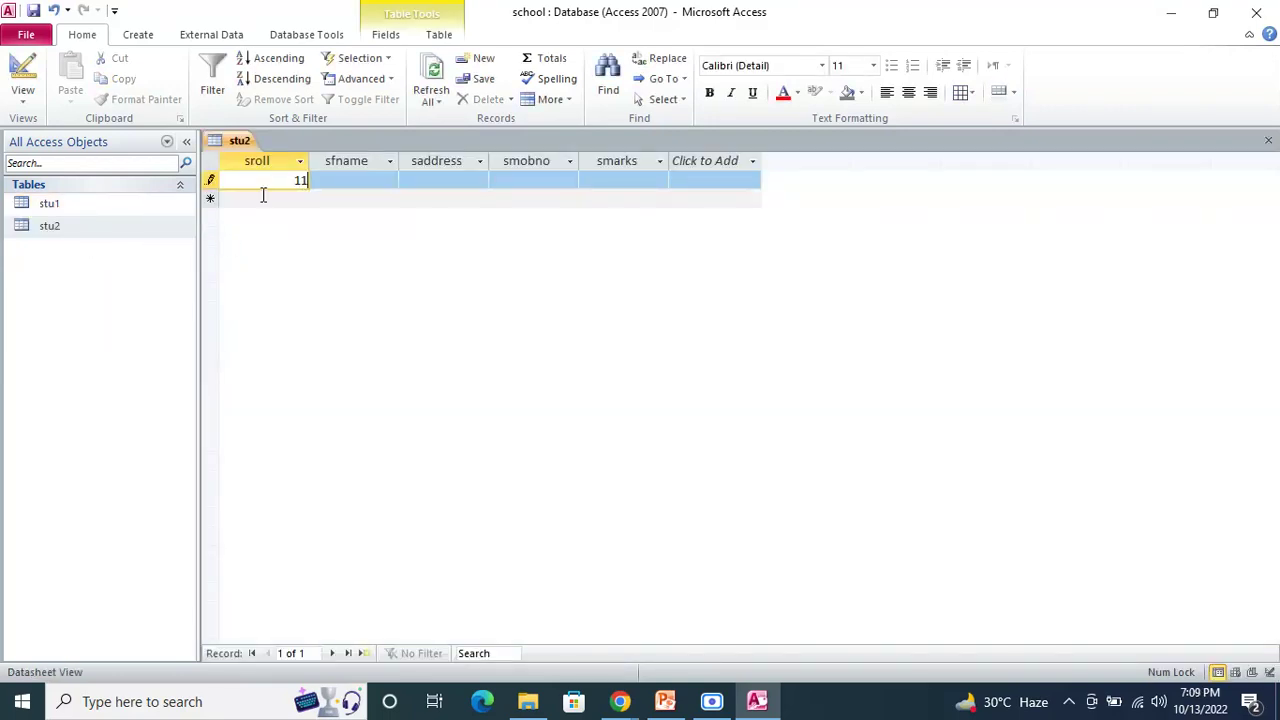
key(Tab)
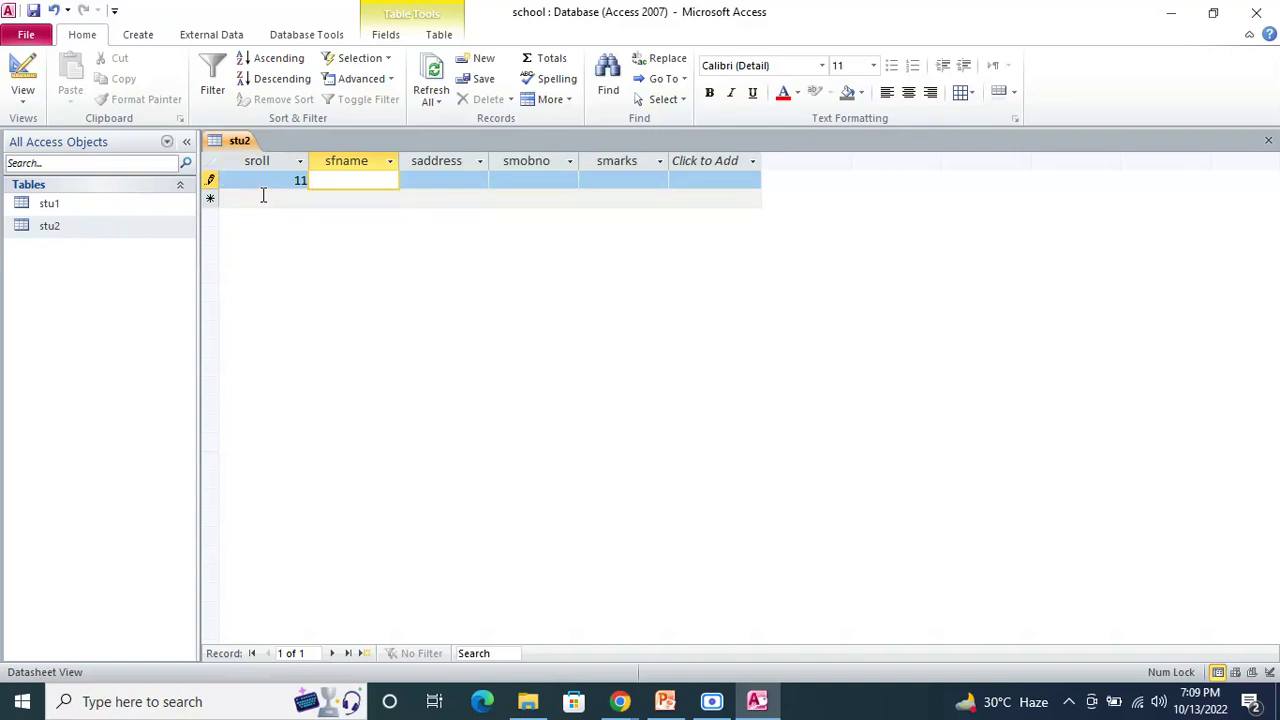
text(rakesh)
key(Tab)
text(dbg)
key(Tab)
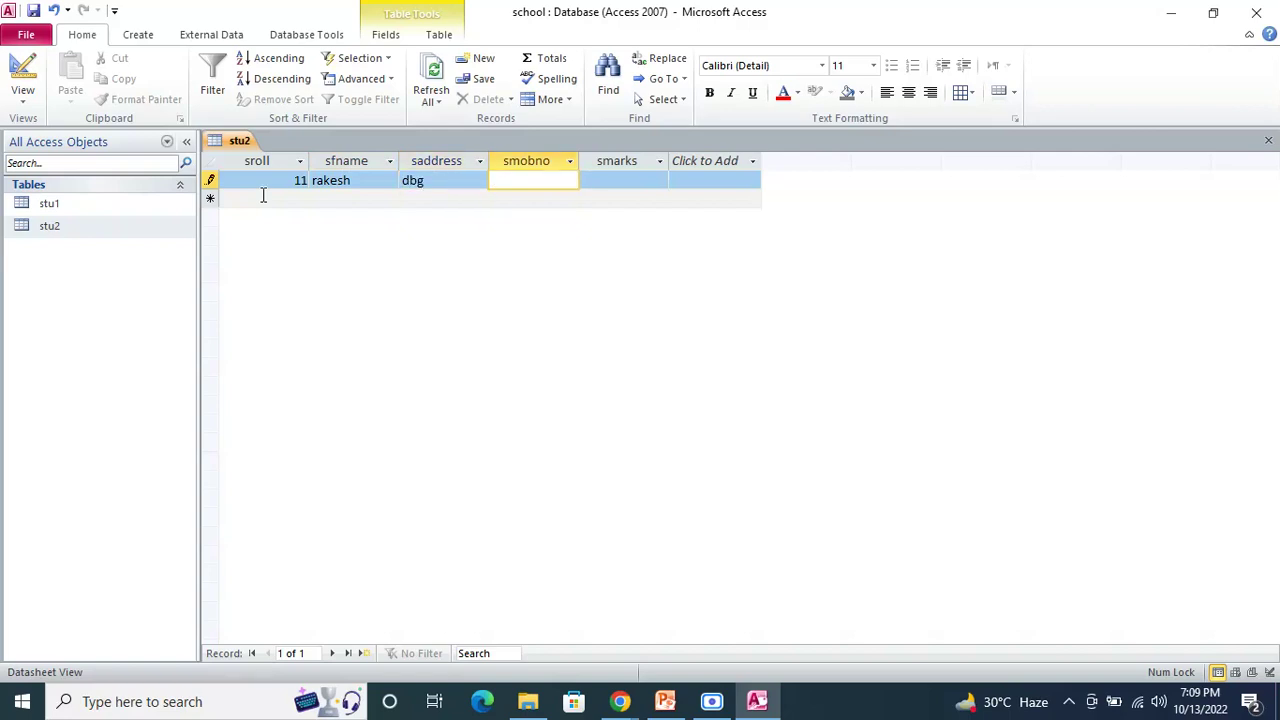
text(2324)
key(Tab)
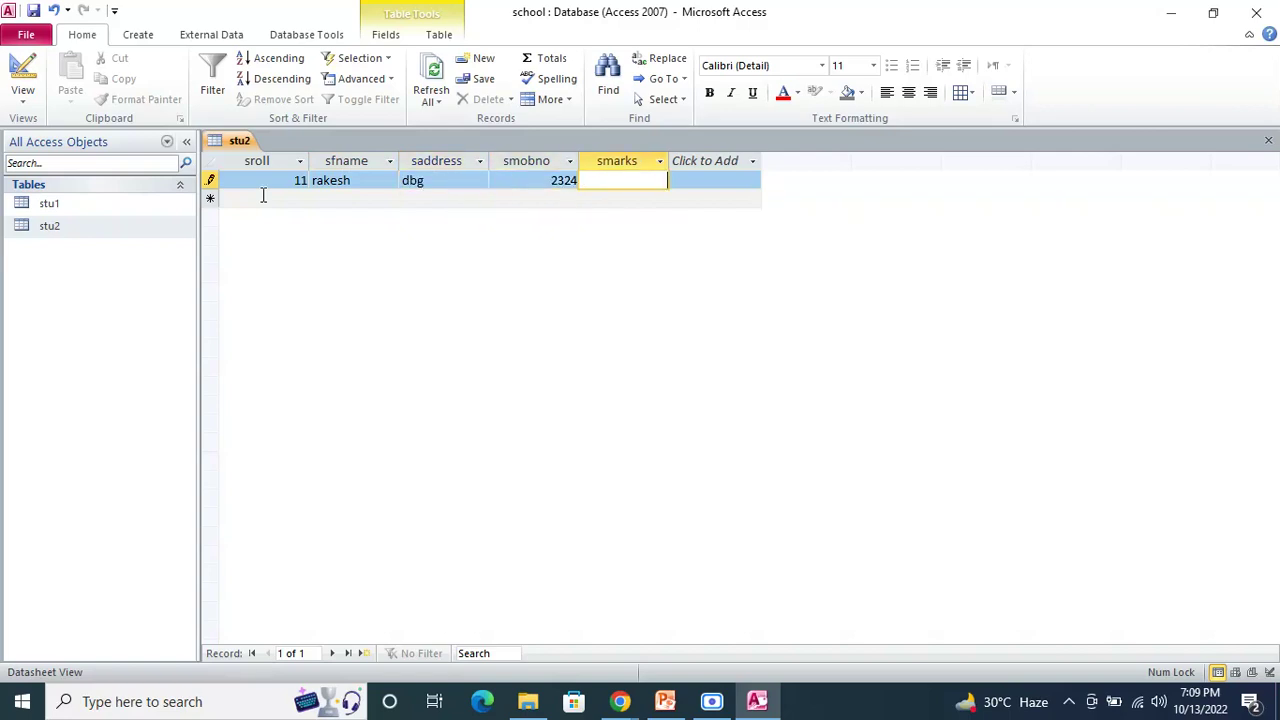
text(77)
- Add the second stu2 record with sroll 12, the sfname name, address, mobile number and smarks 88
click(263, 195)
text(12)
key(Tab)
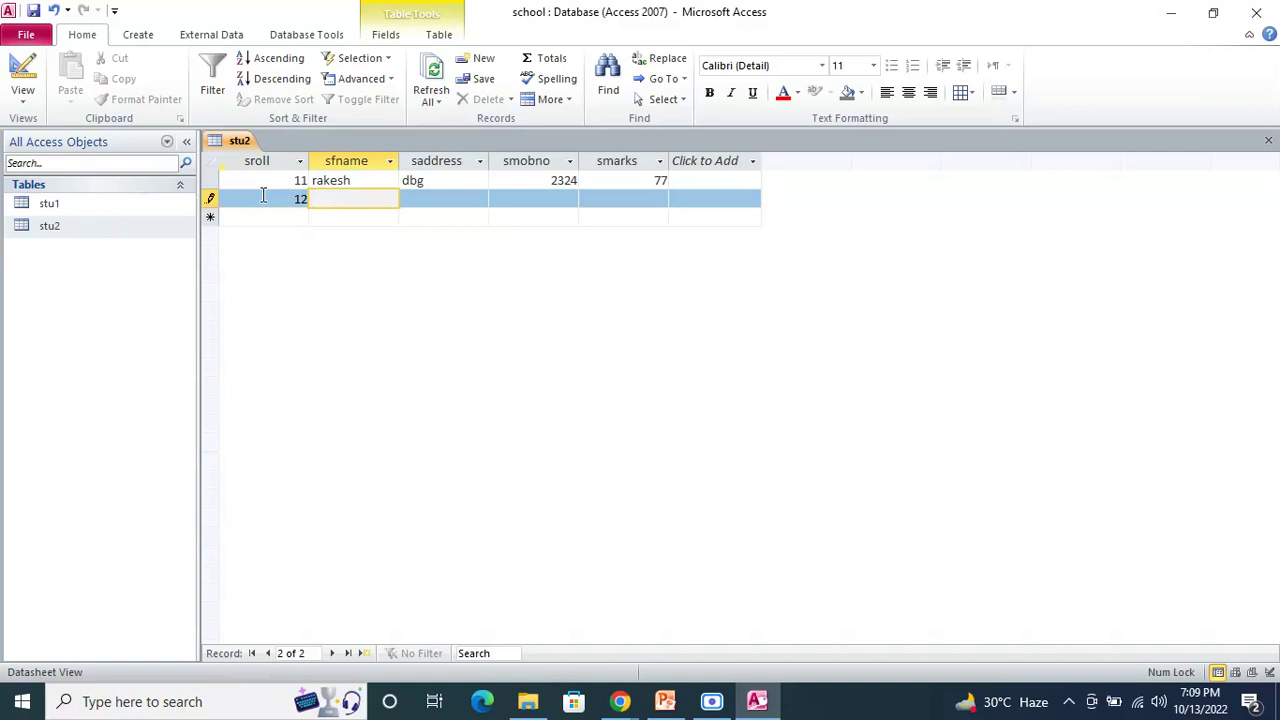
text(mohan)
key(Tab)
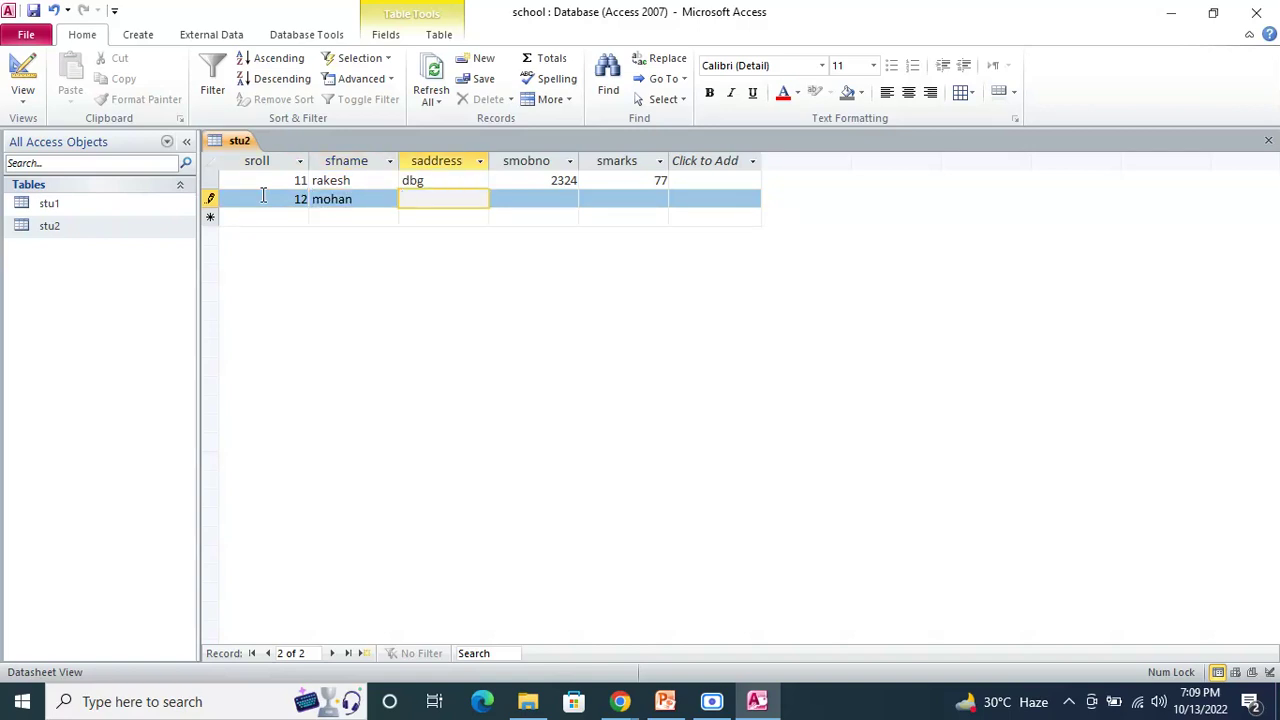
text(dbg)
key(Tab)
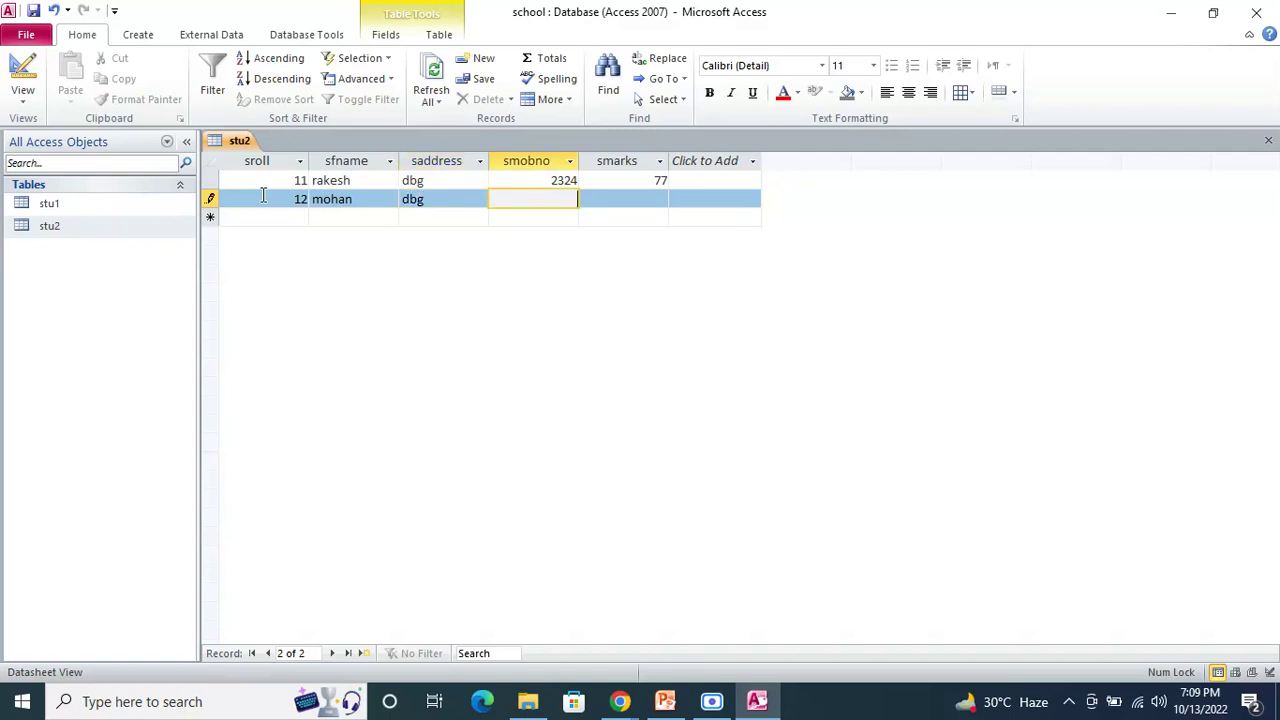
text(6677)
key(Tab)
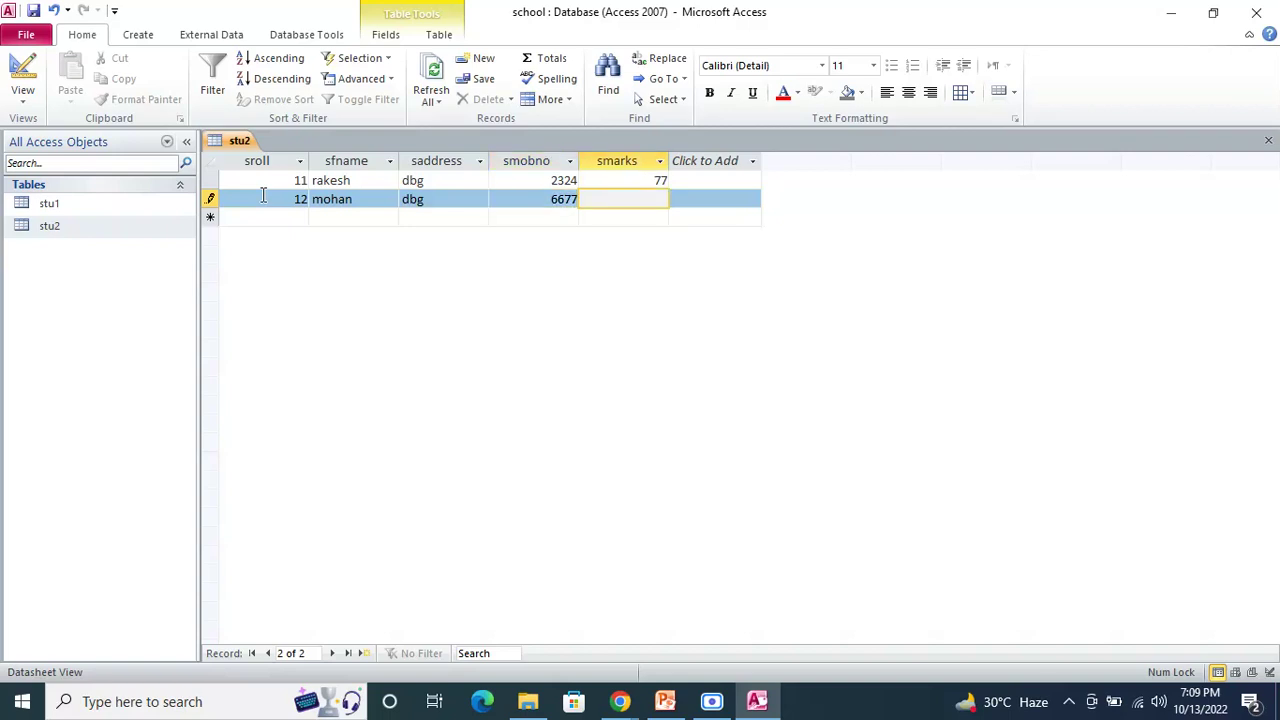
text(88)
key(Tab)
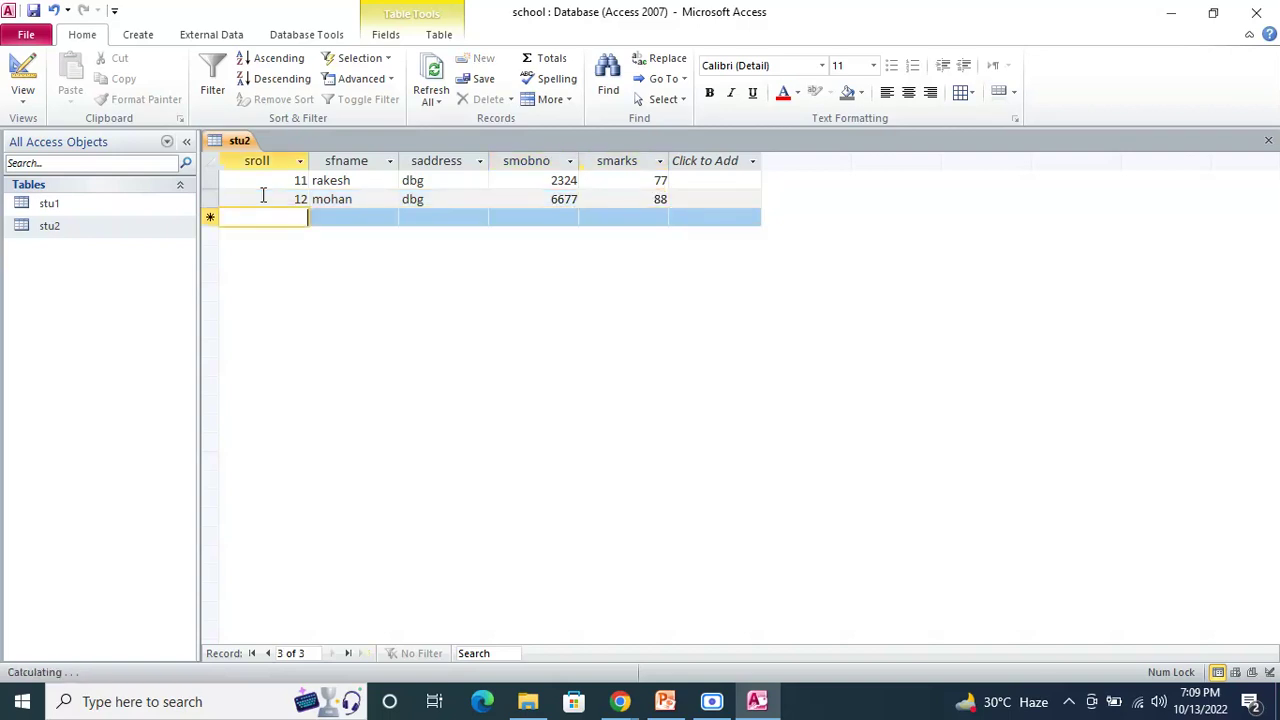
- Add the third stu2 record with sroll 13, the sfname name, address, mobile number and smarks 23
text(13)
key(Tab)
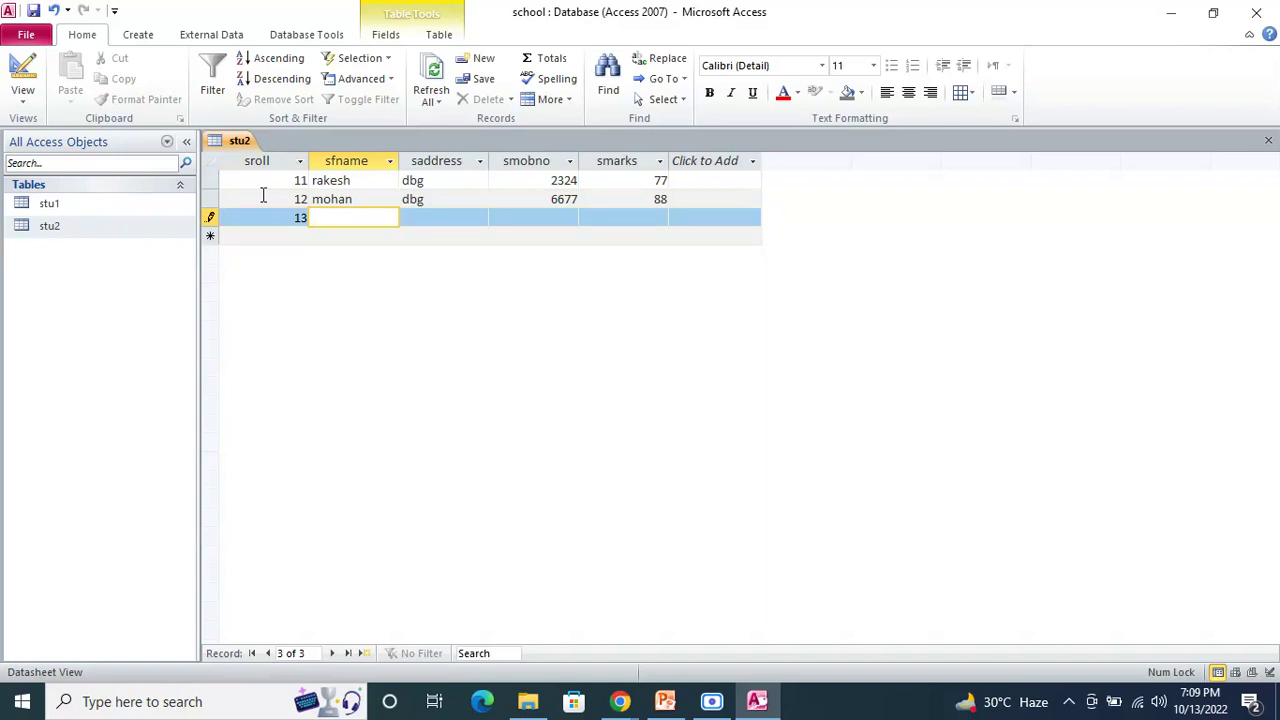
text(alok)
key(Tab)
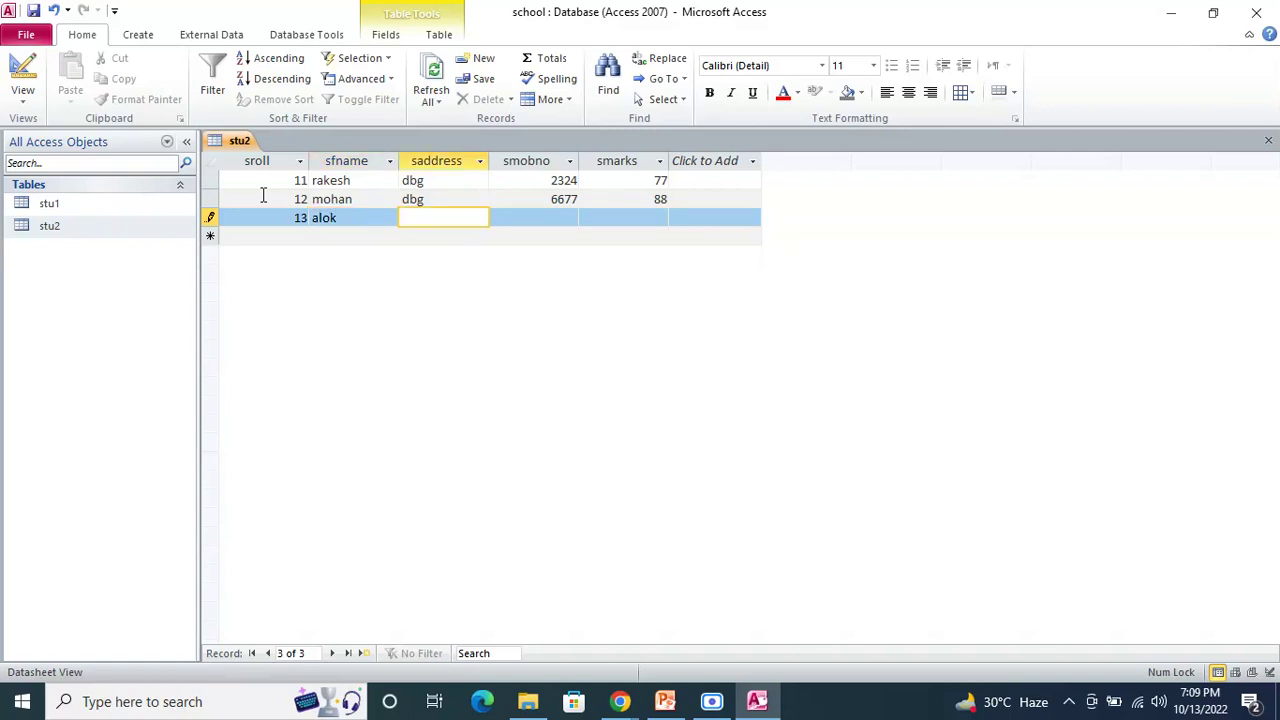
text(patna)
key(Tab)
text(1122)
key(Tab)
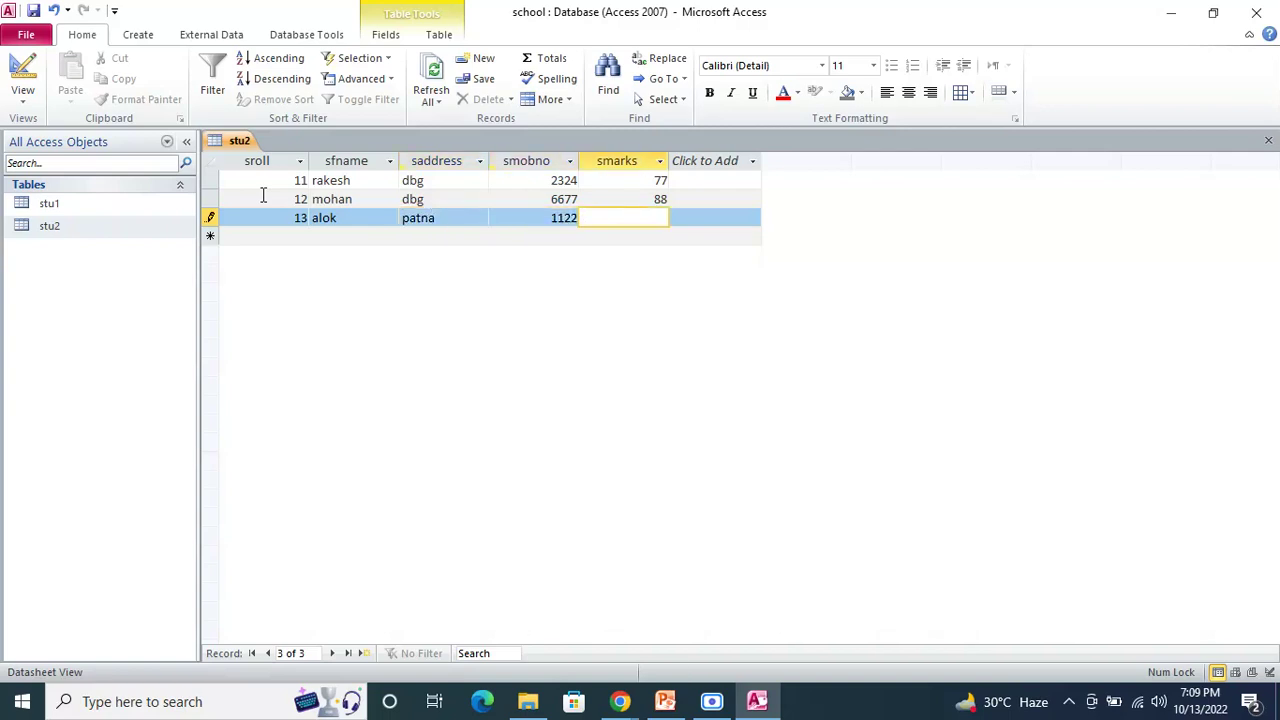
text(23)
key(Tab)
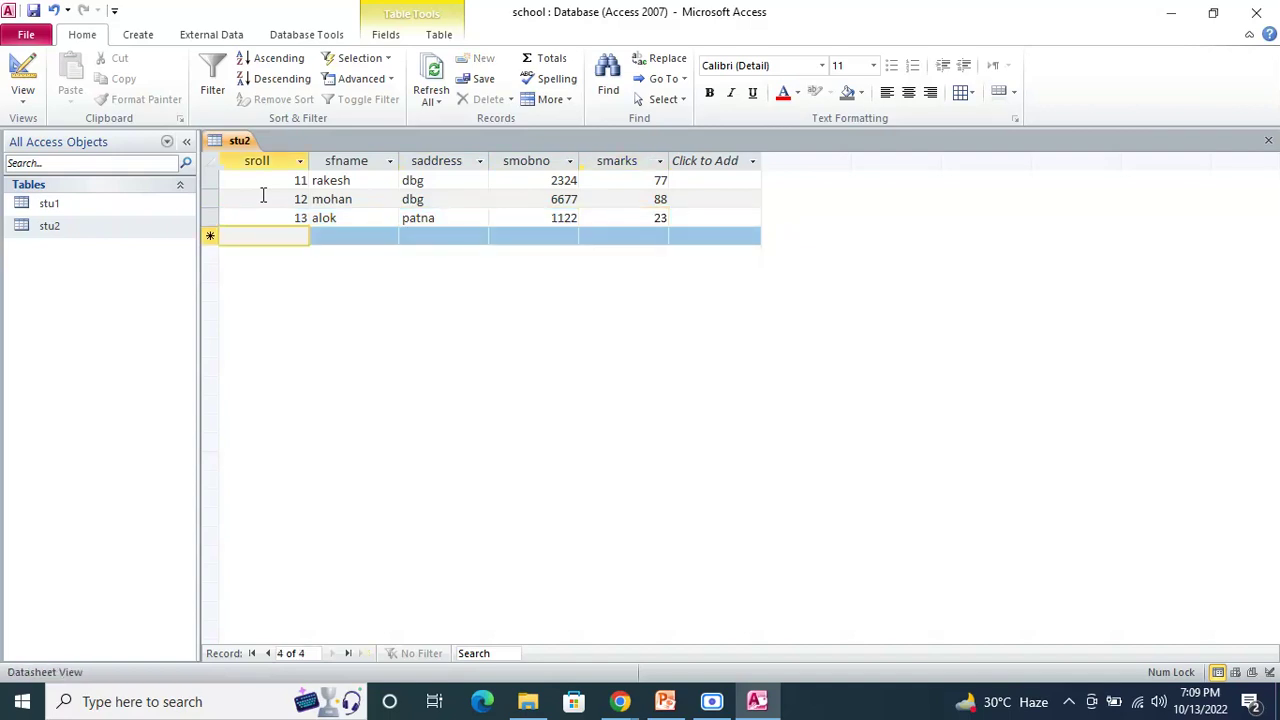
- Add the fourth stu2 record with sroll 14, the sfname name, address, mobile number and smarks 55
text(14)
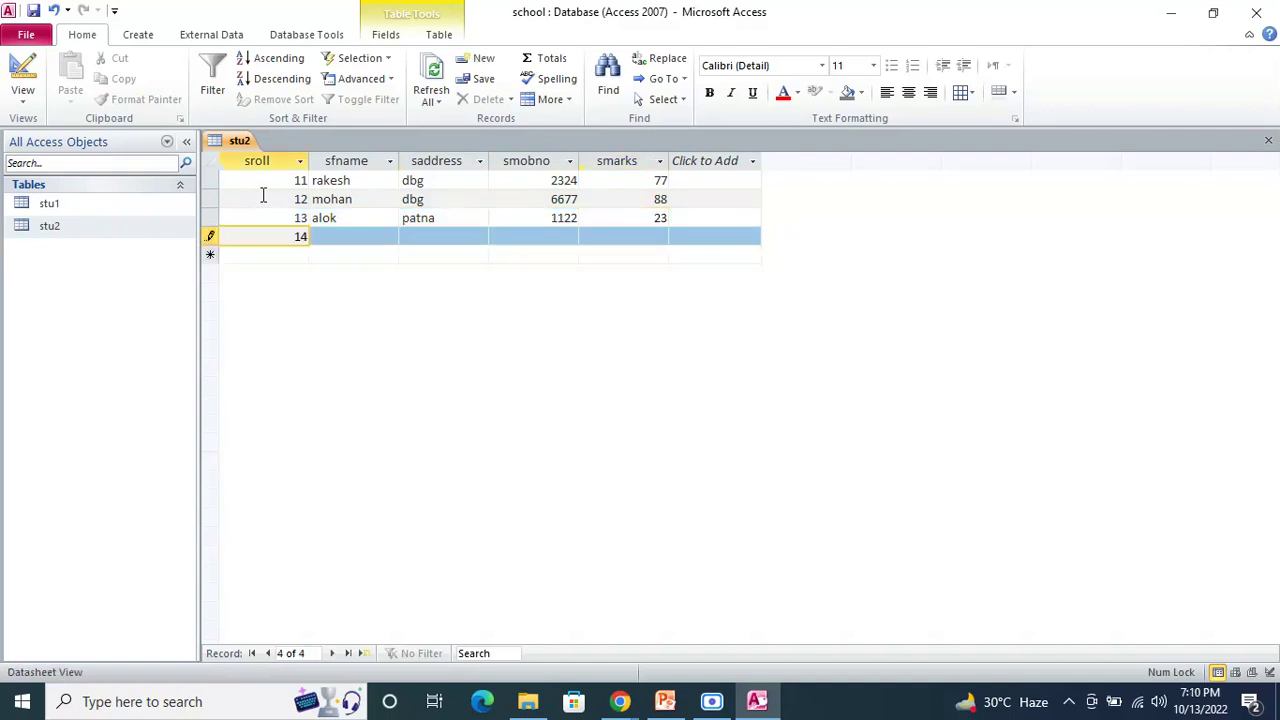
key(Tab)
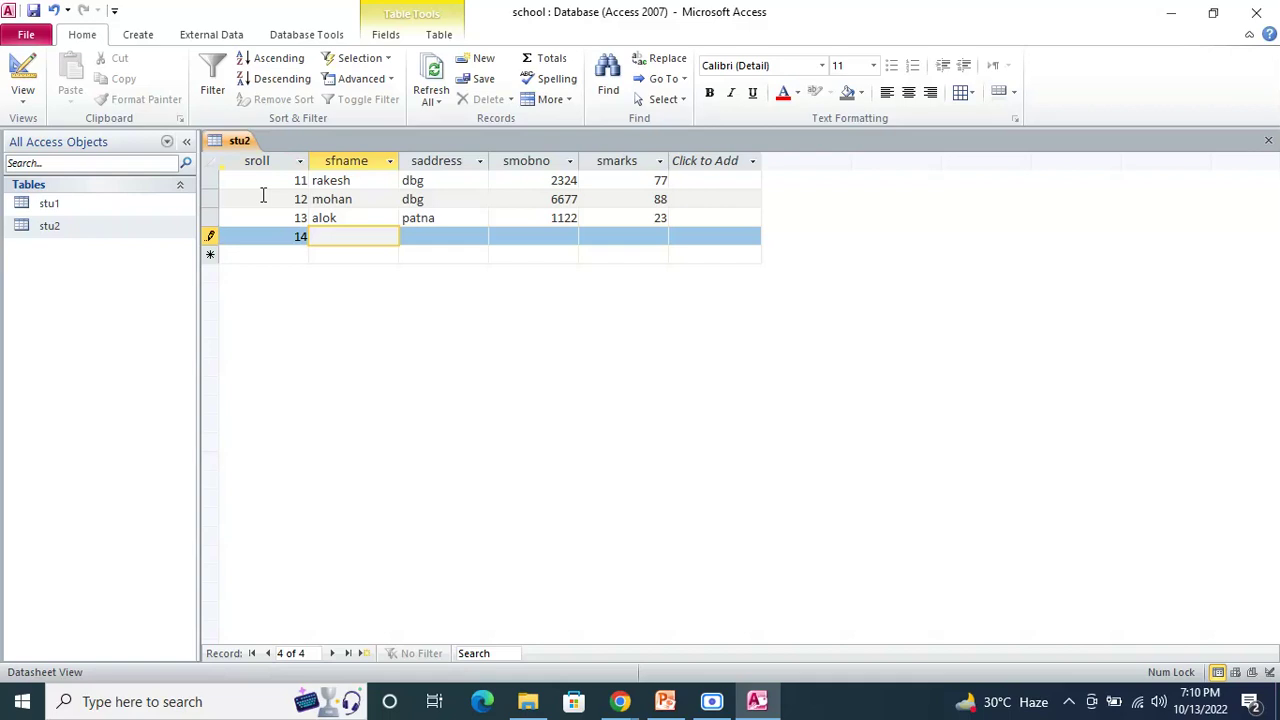
text(suresh)
key(Tab)
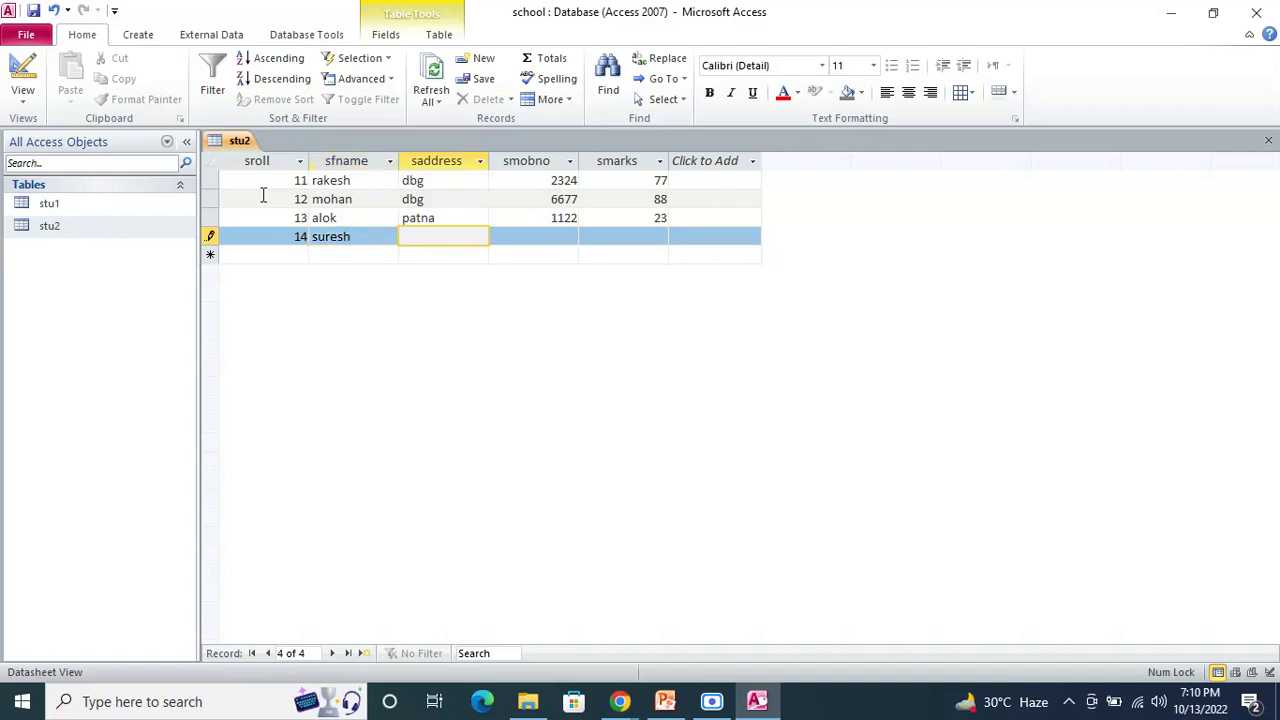
text(dbg)
key(Tab)
text(77)
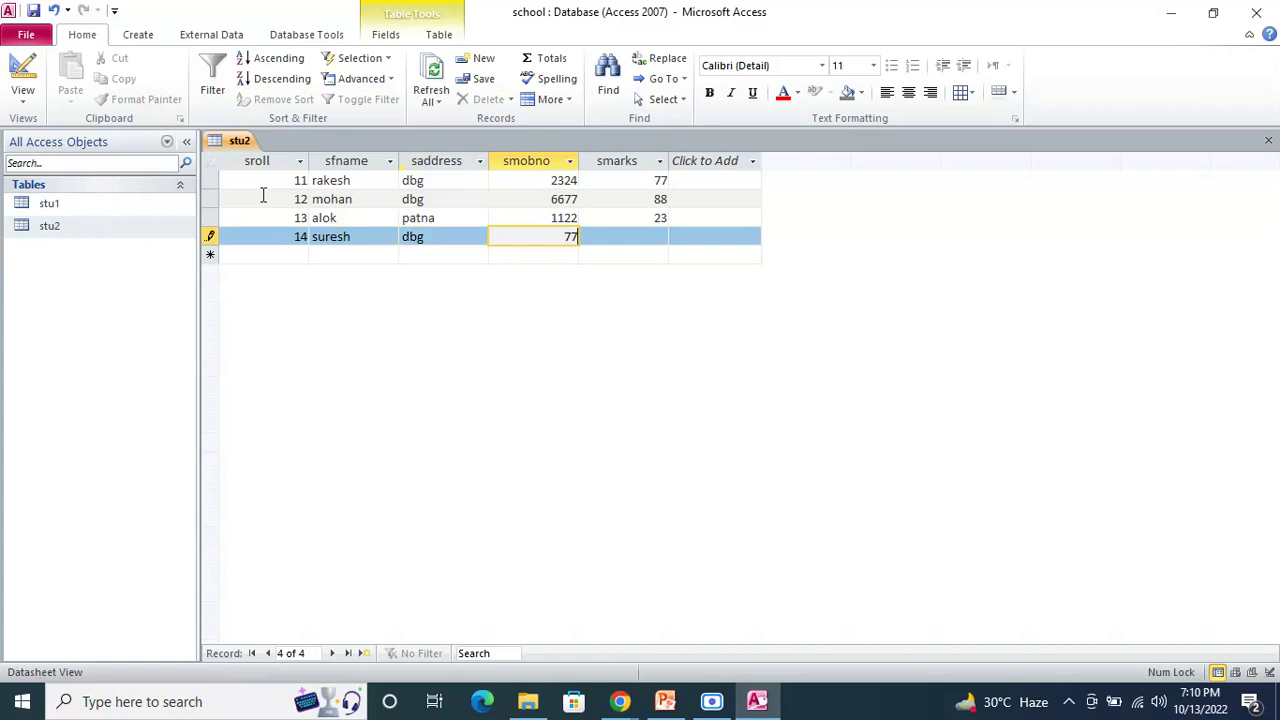
text(99)
key(Tab)
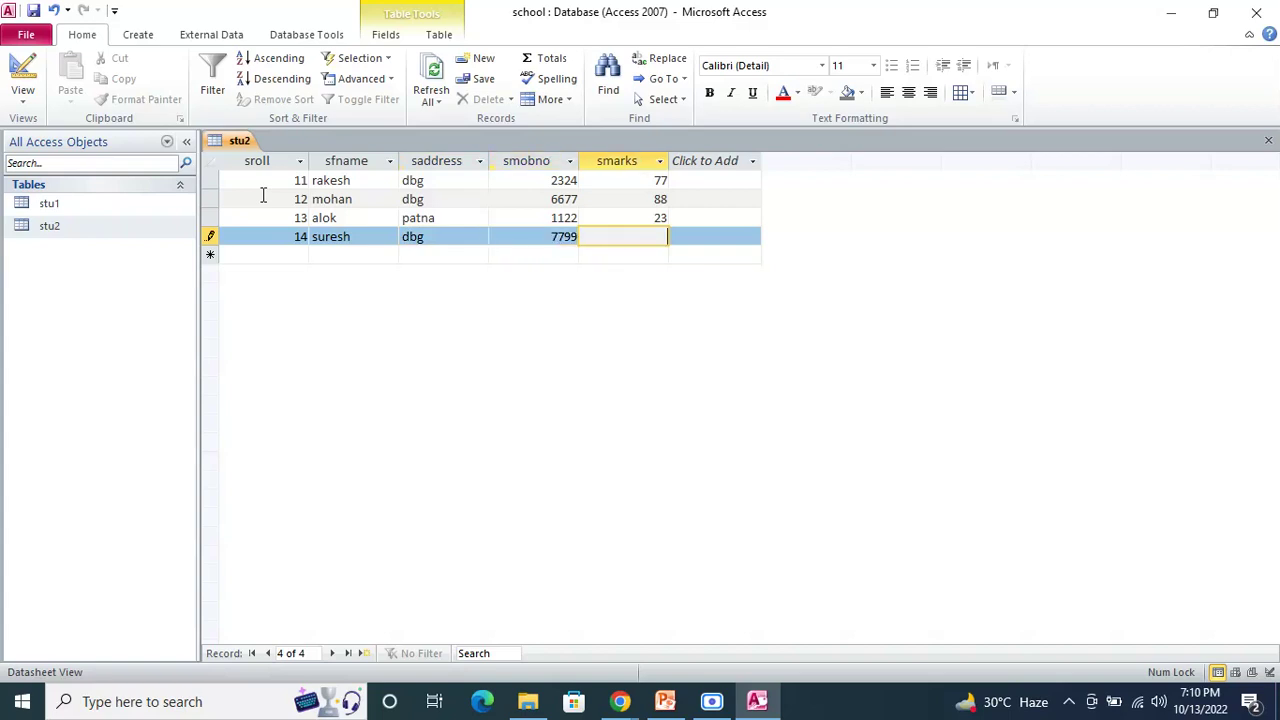
text(55)
key(Tab)
- Add the fifth stu2 record with sroll 15, the sfname name, address, mobile number and smarks 44, and close the table
text(15)
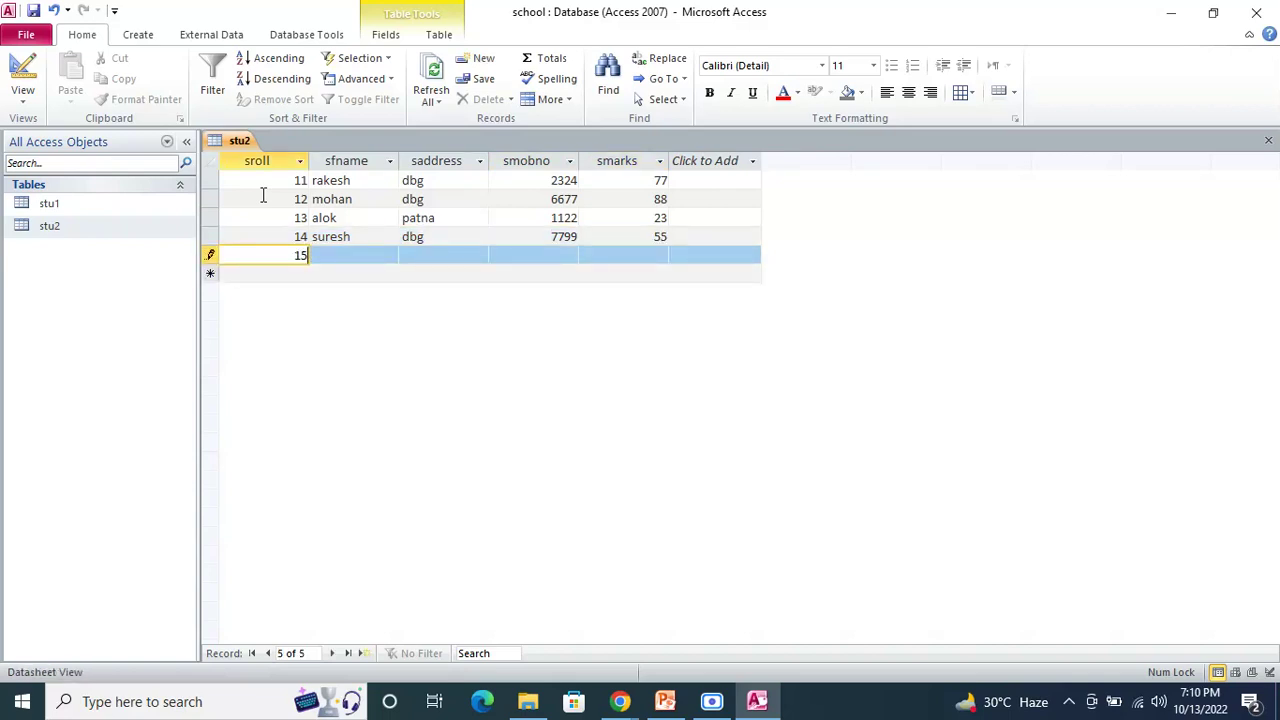
key(Tab)
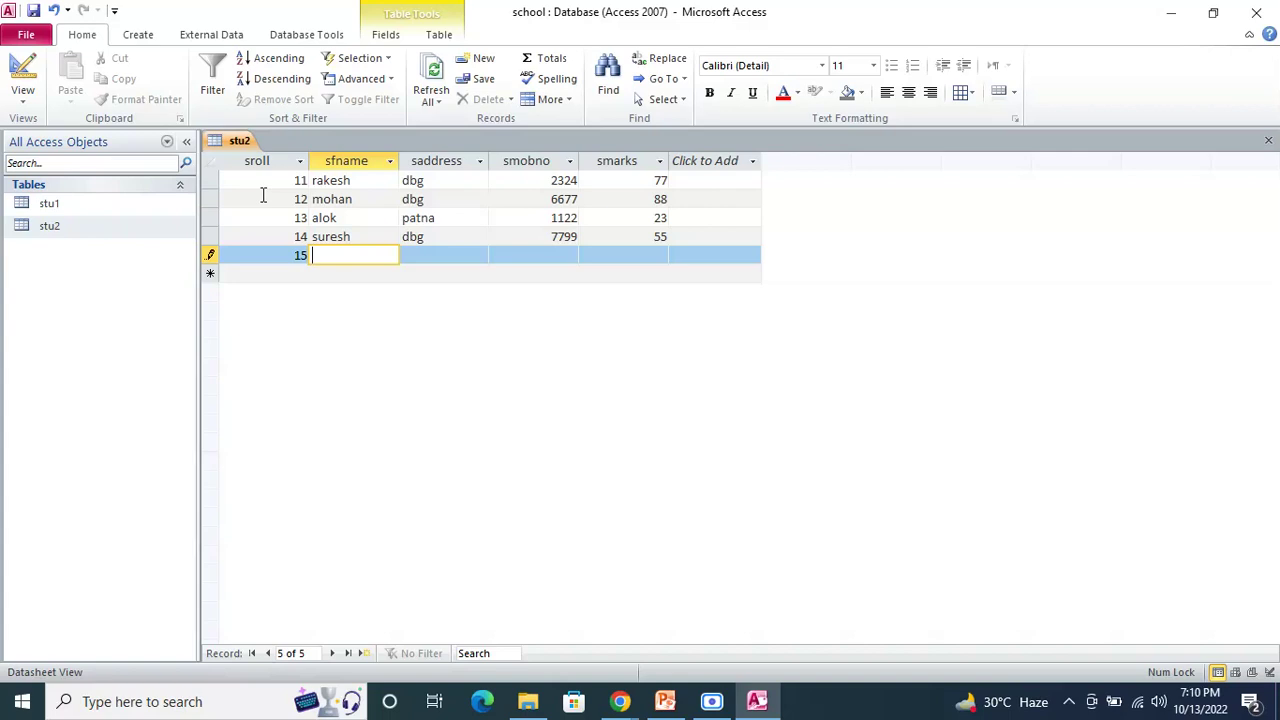
text(aman)
key(Tab)
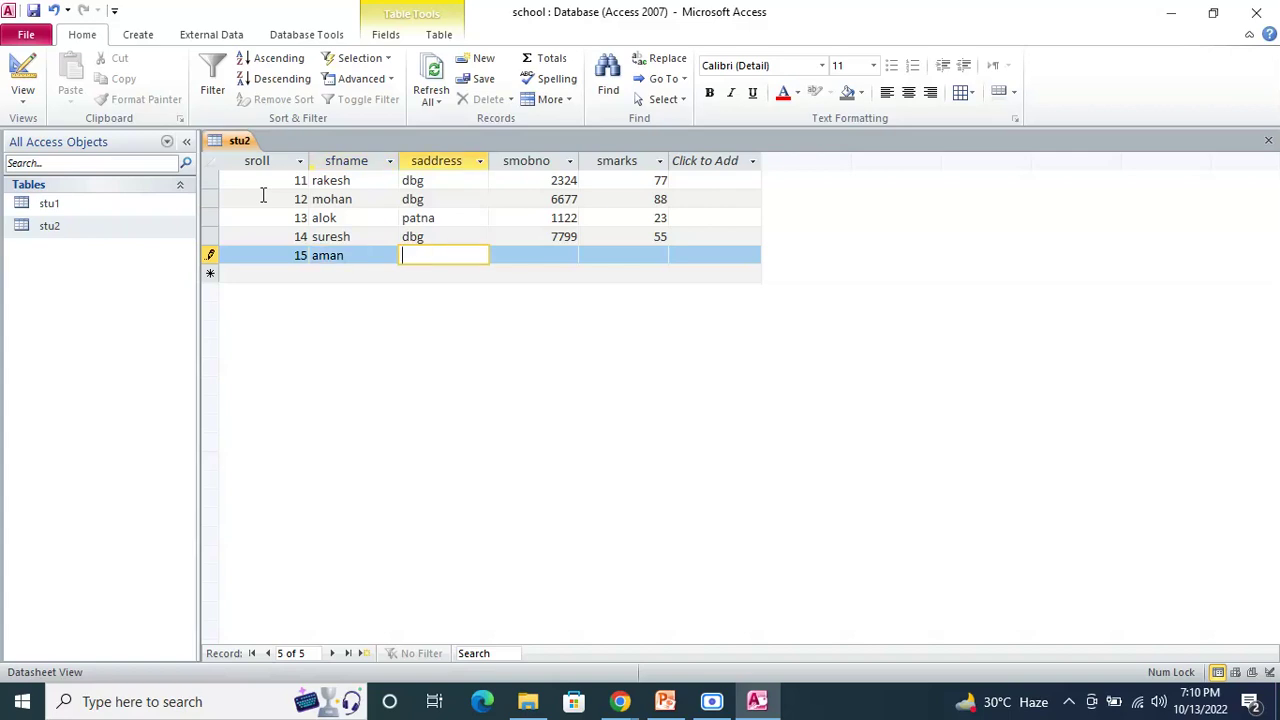
text(patna)
key(Tab)
text(9090)
key(Tab)
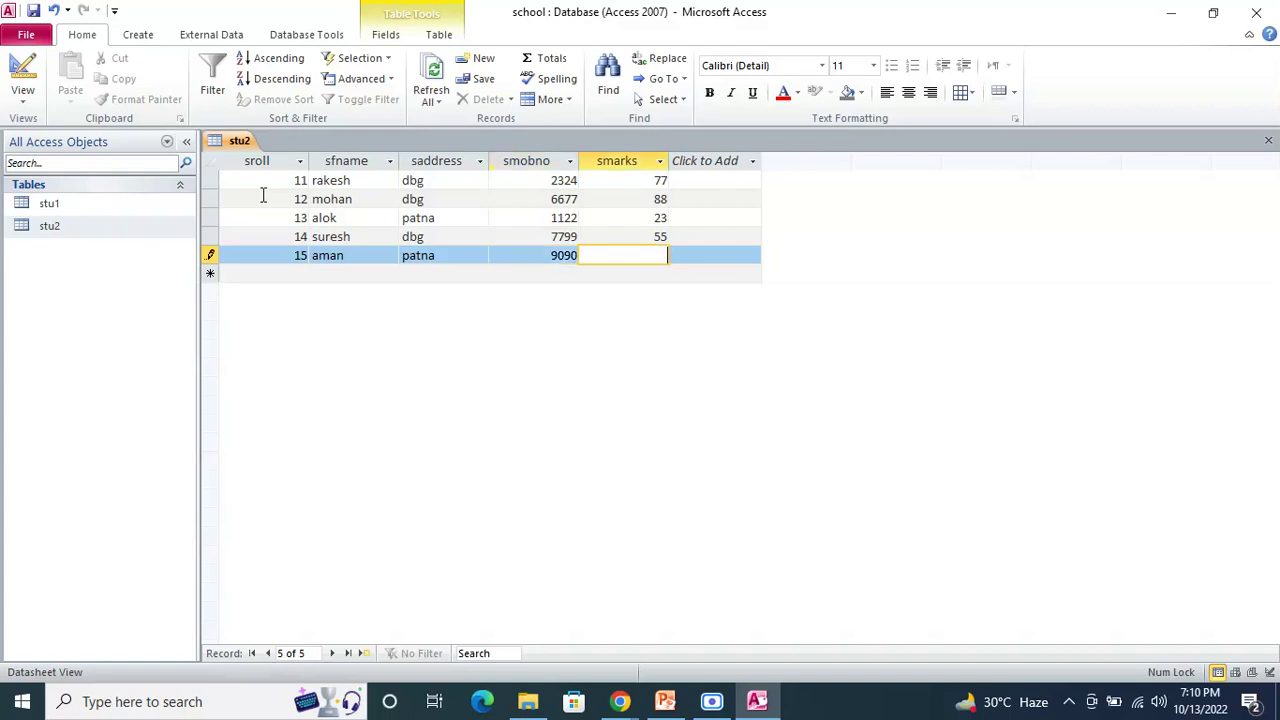
text(44)
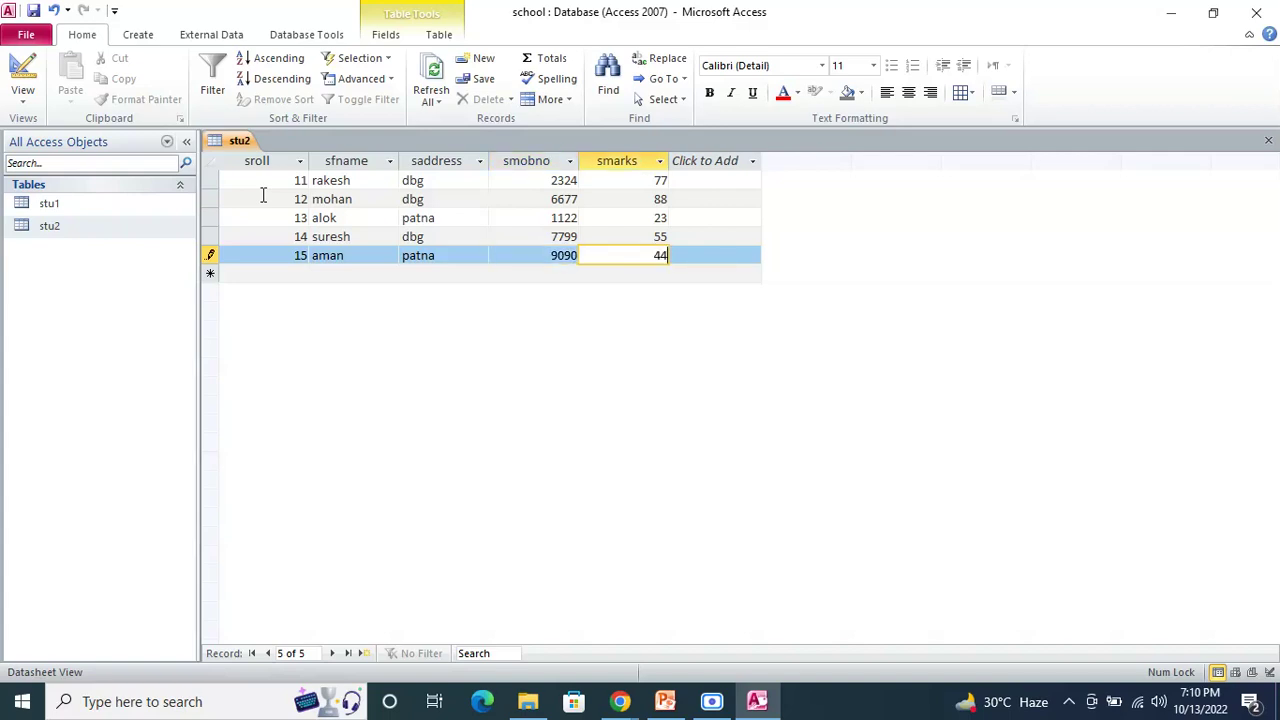
right_click(236, 142)
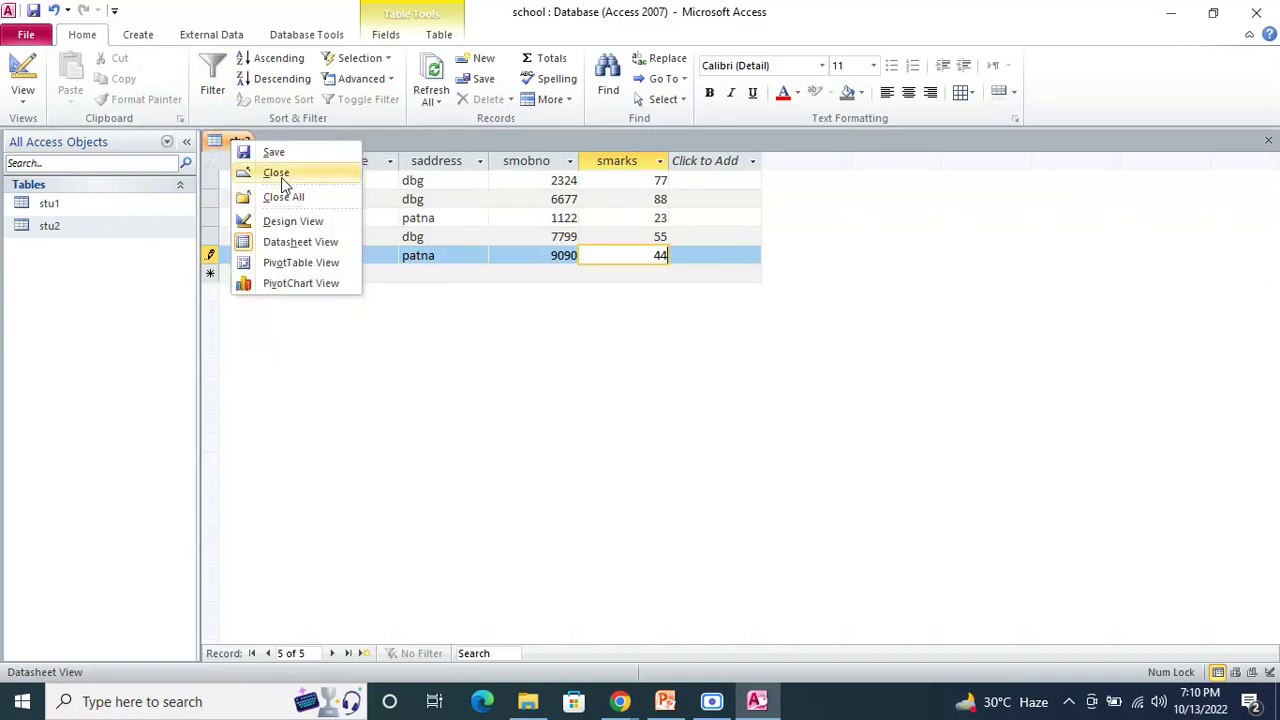
click(281, 178)
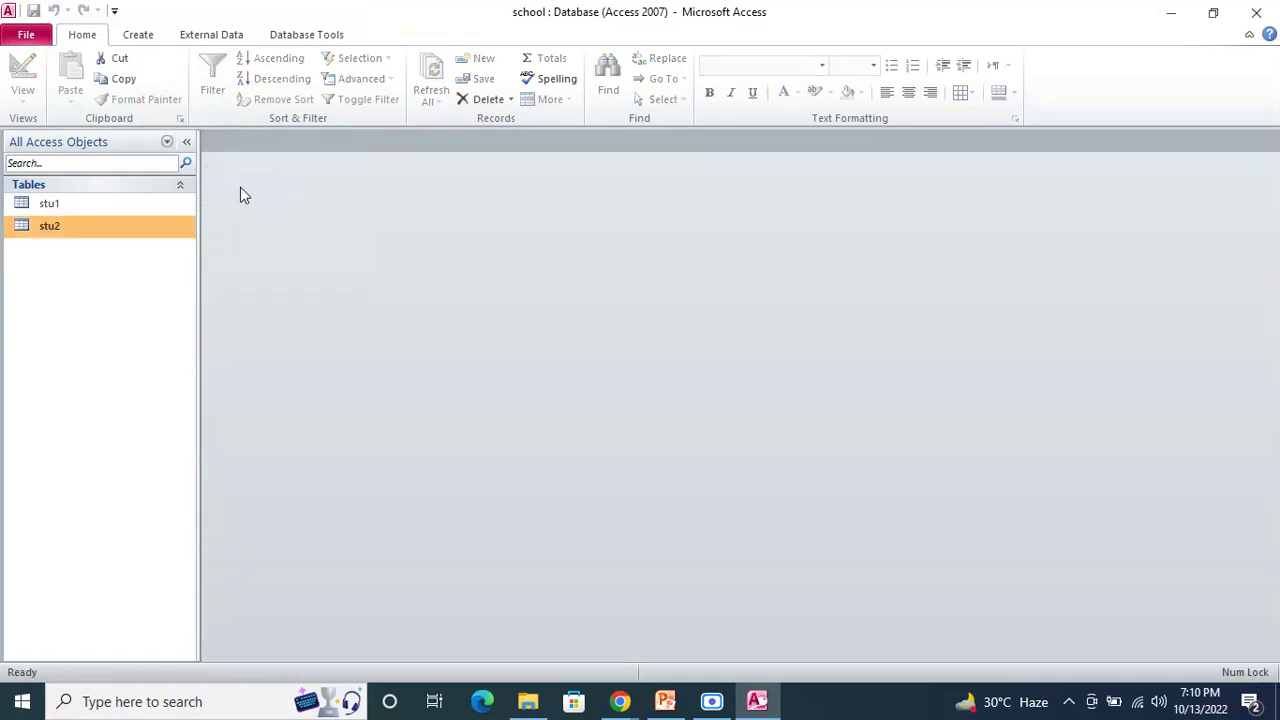
- Switch to the PowerPoint slide to review the practical's topics and table fields, and return to the Access database
click(778, 703)
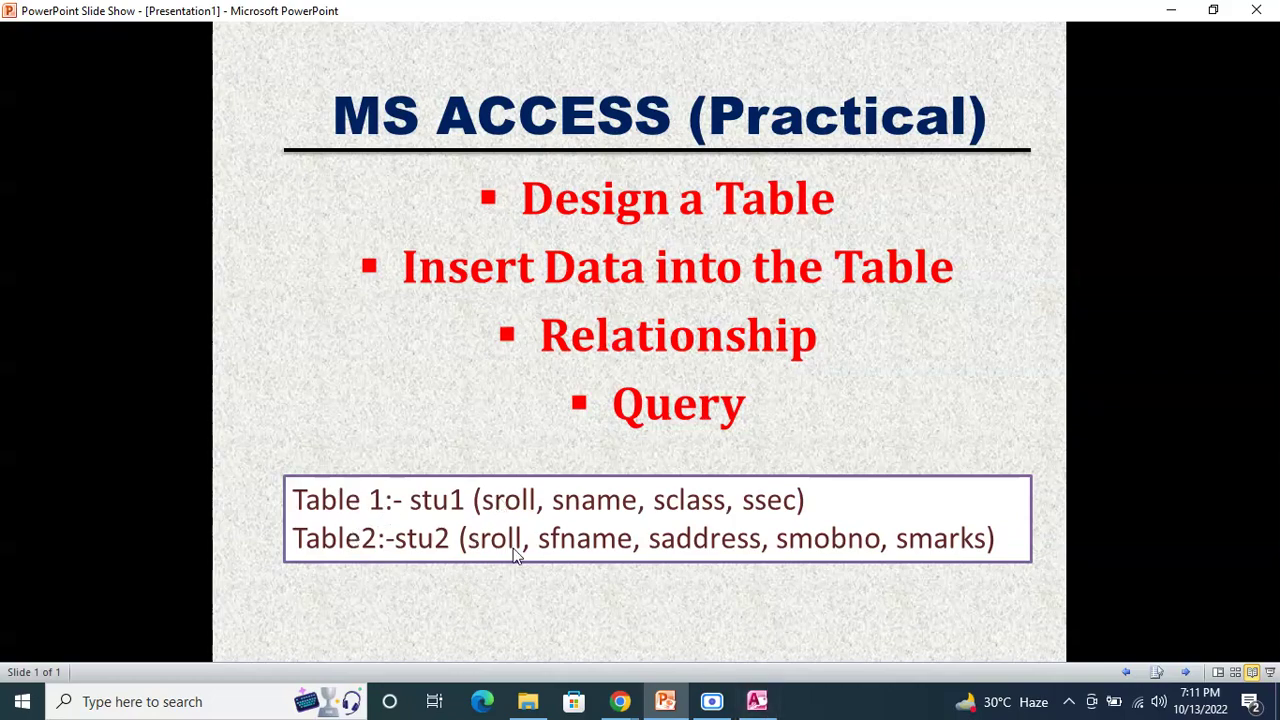
click(757, 701)
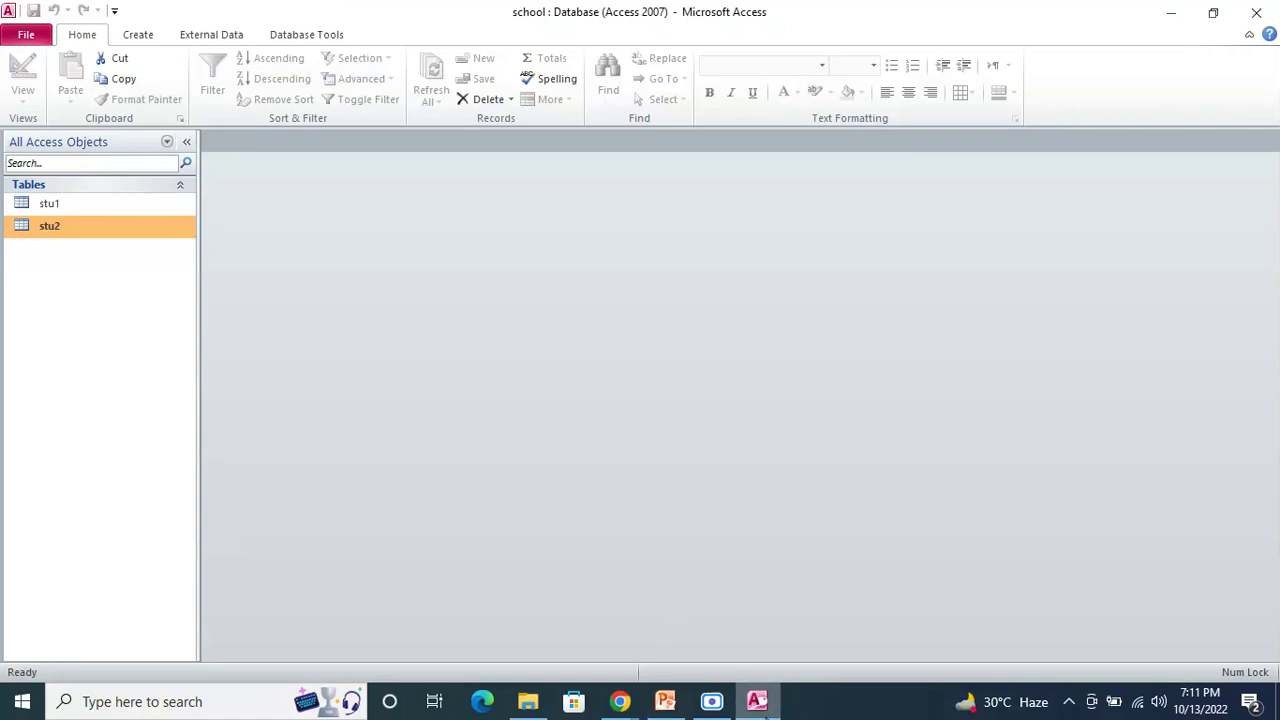
click(767, 715)
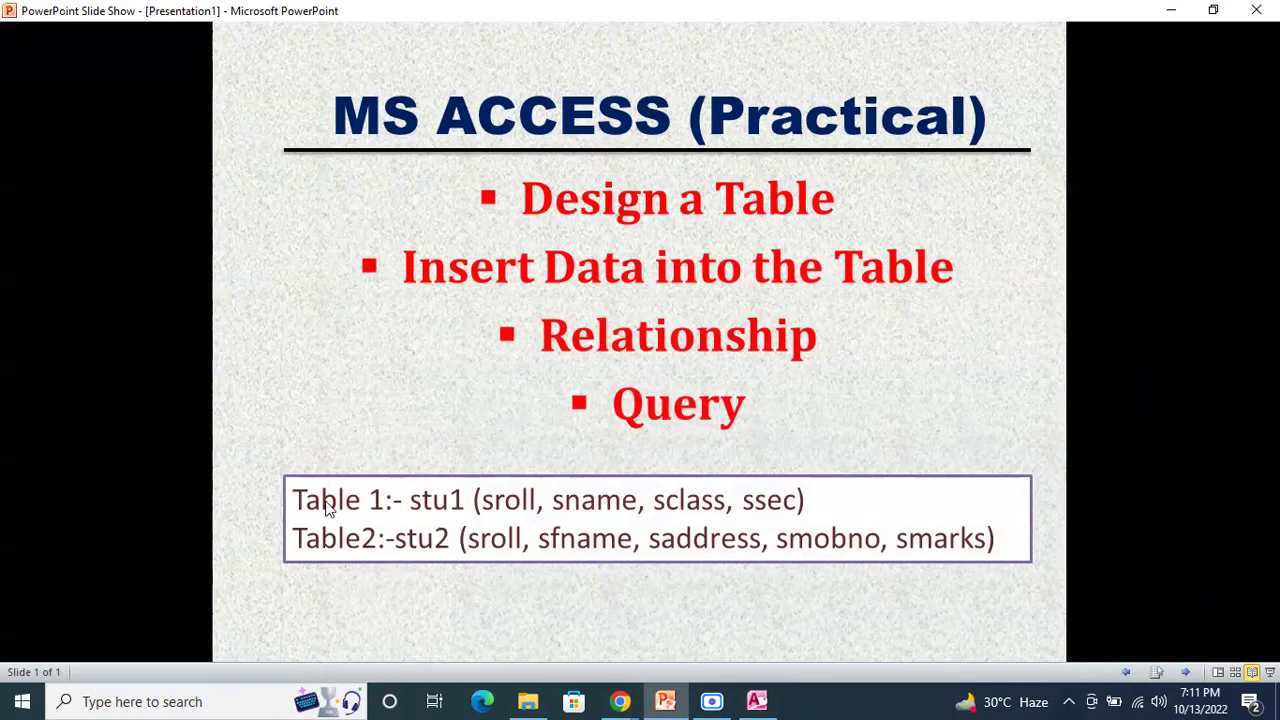
click(757, 701)
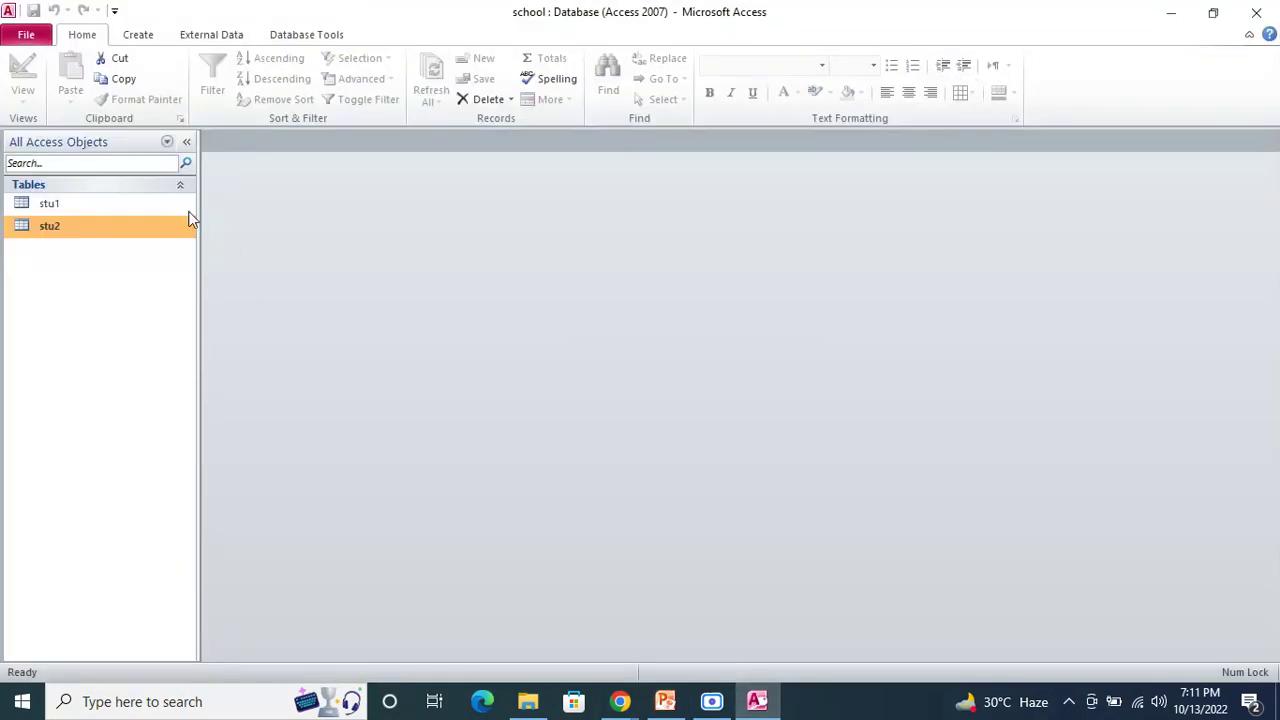
- Create a new query in design view and add the stu1 and stu2 tables to it
click(138, 34)
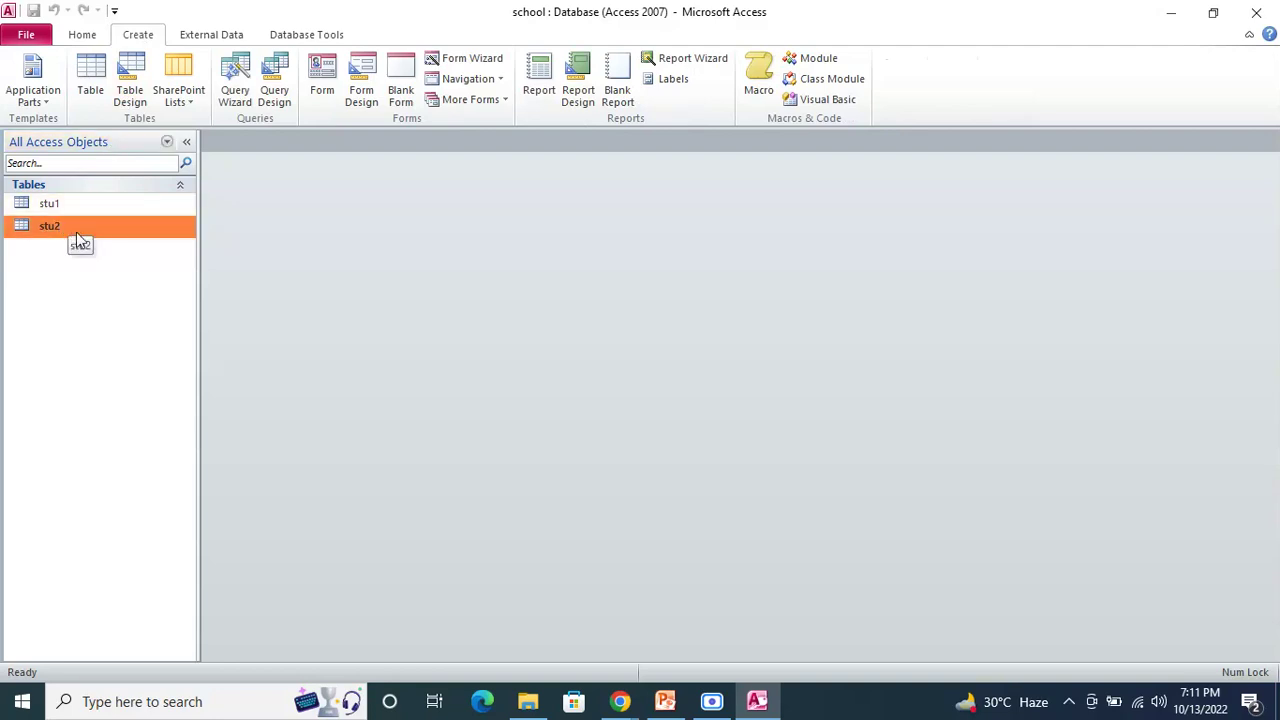
click(276, 80)
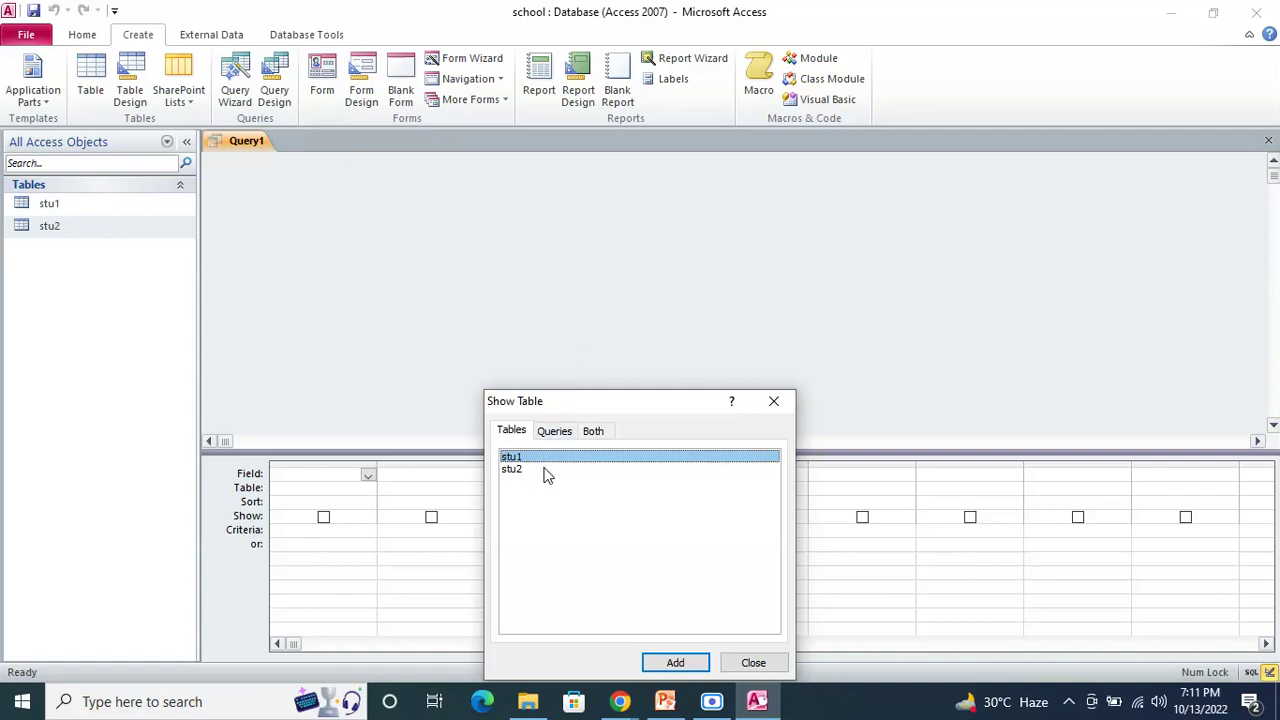
click(693, 663)
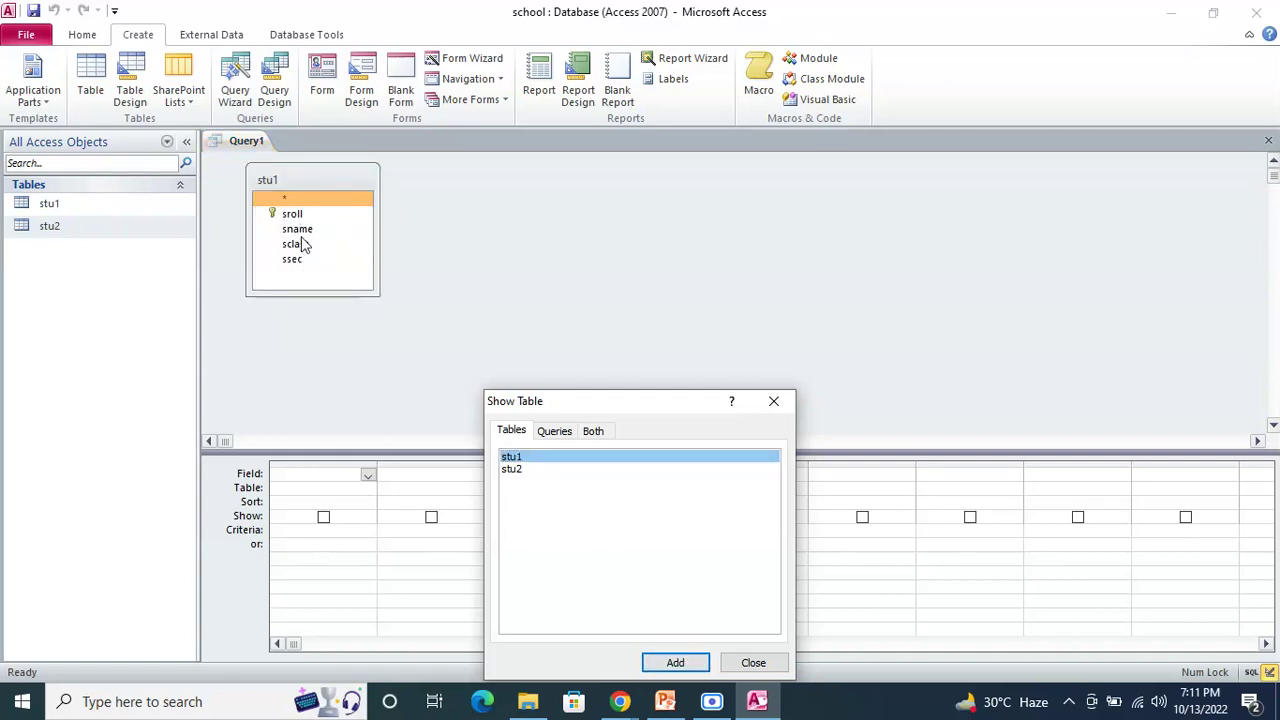
click(510, 468)
click(677, 670)
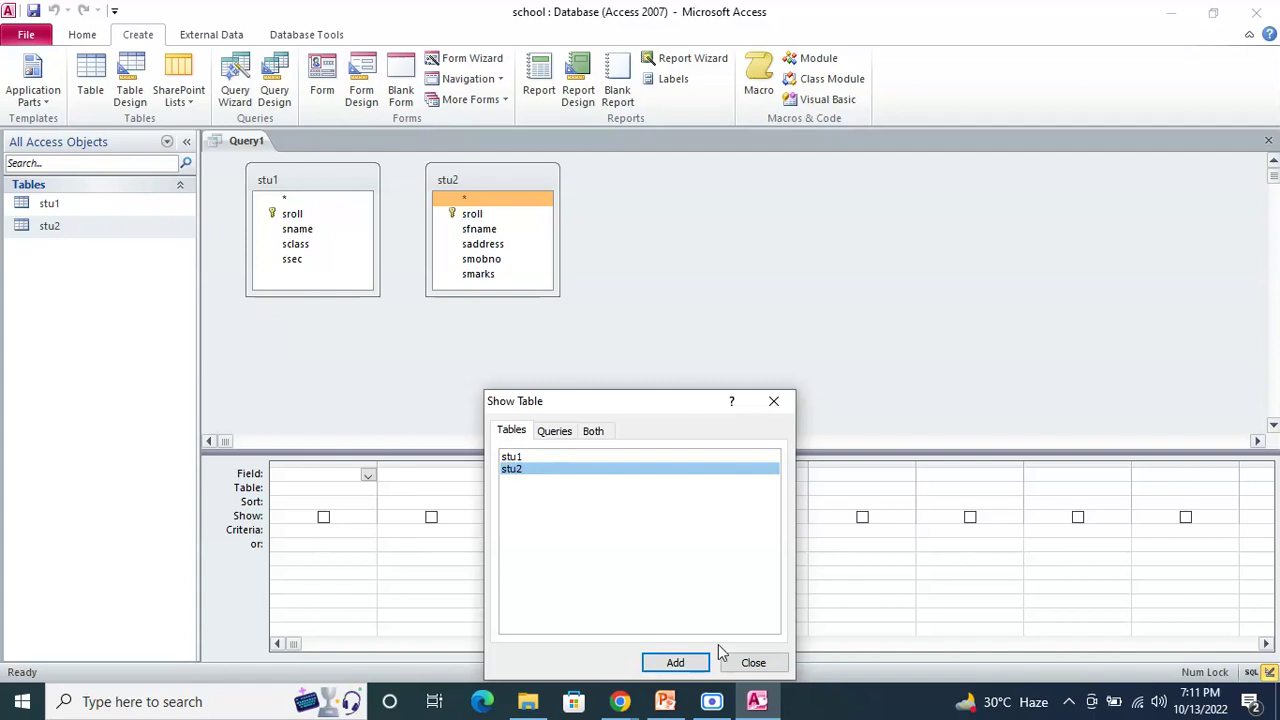
click(745, 663)
- Move the stu2 field list away from stu1 and join the two tables on their sroll fields
drag(506, 181, 865, 195)
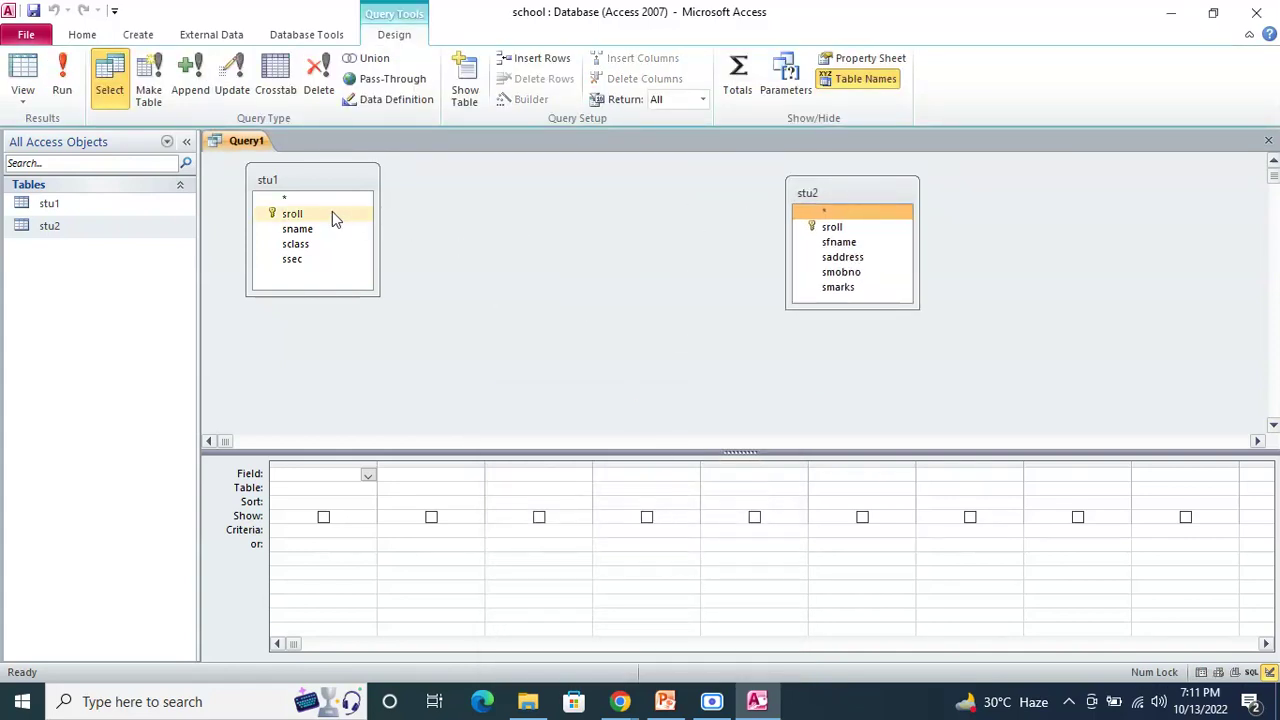
drag(330, 211, 815, 240)
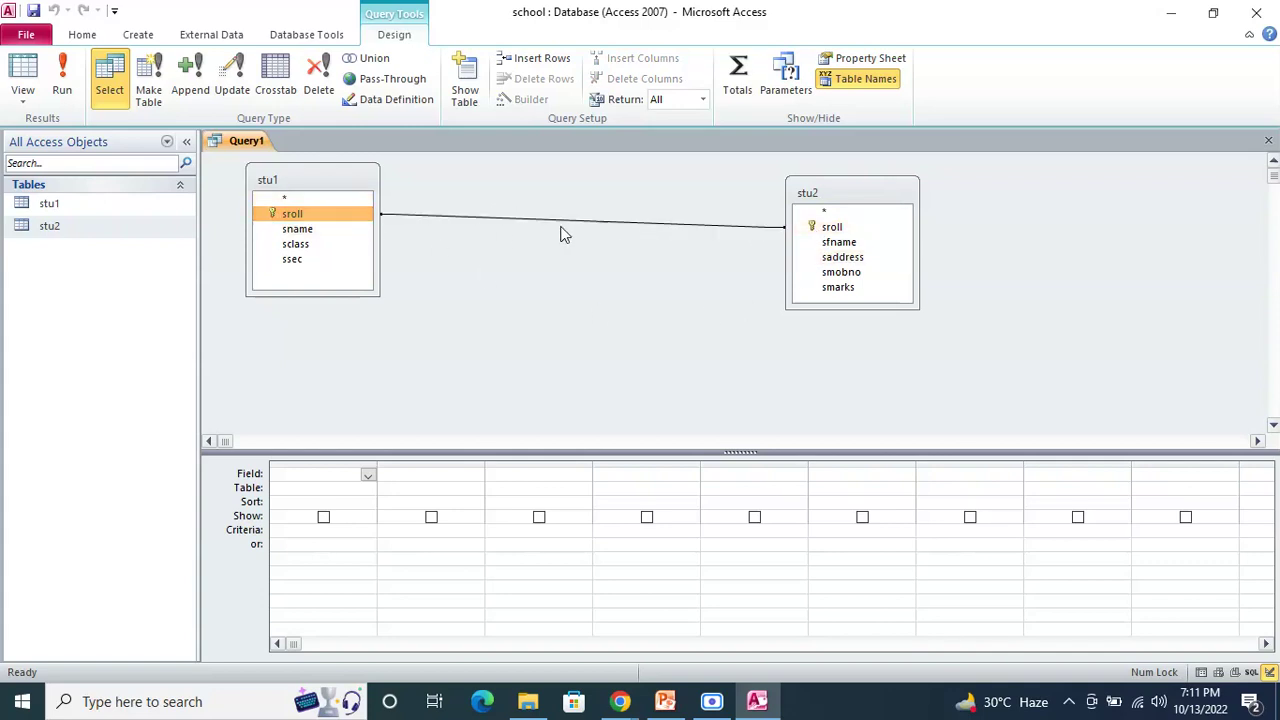
click(338, 216)
click(316, 216)
click(312, 215)
- Add sroll and sname from stu1 and saddress and smarks from stu2 to the query, and run it
double_click(291, 212)
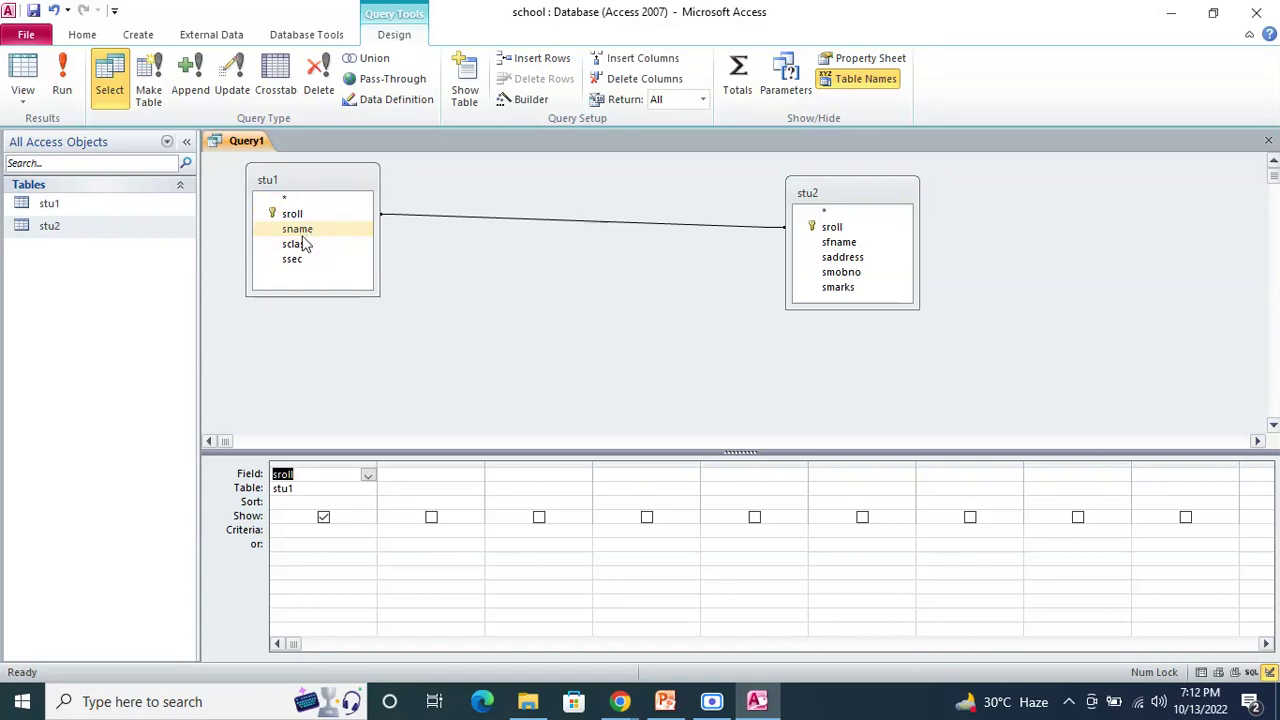
double_click(298, 229)
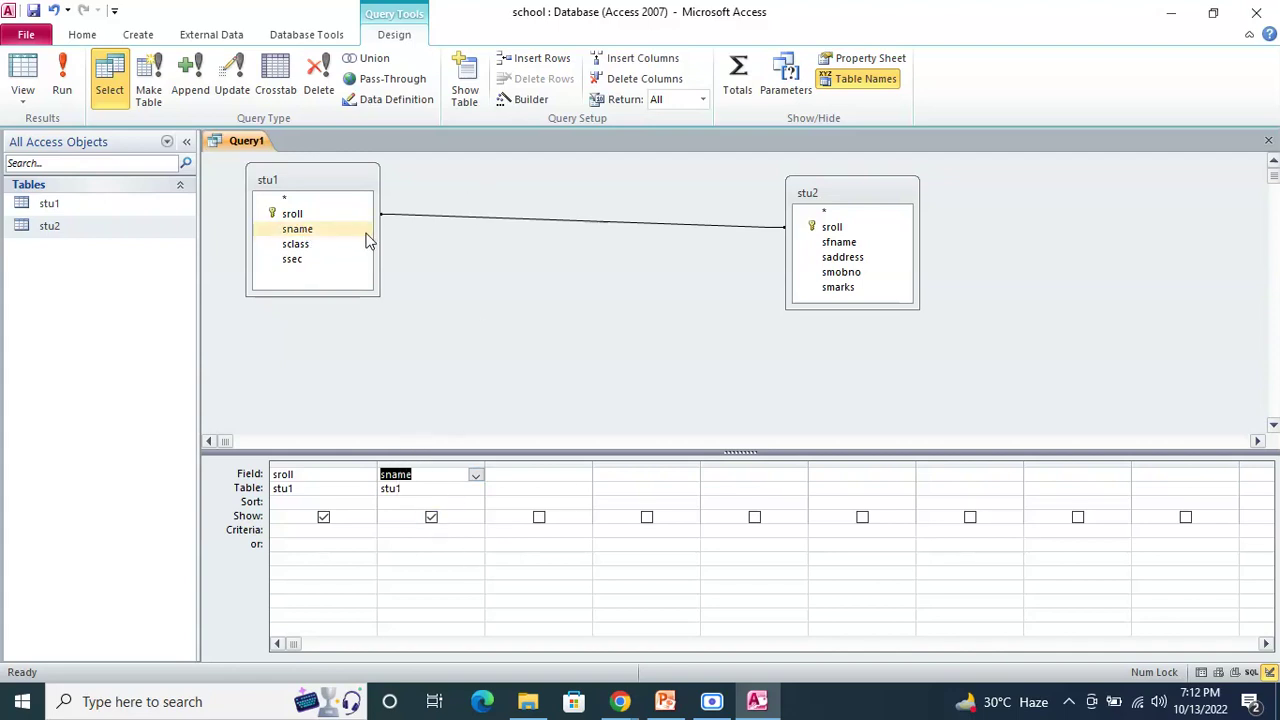
double_click(845, 258)
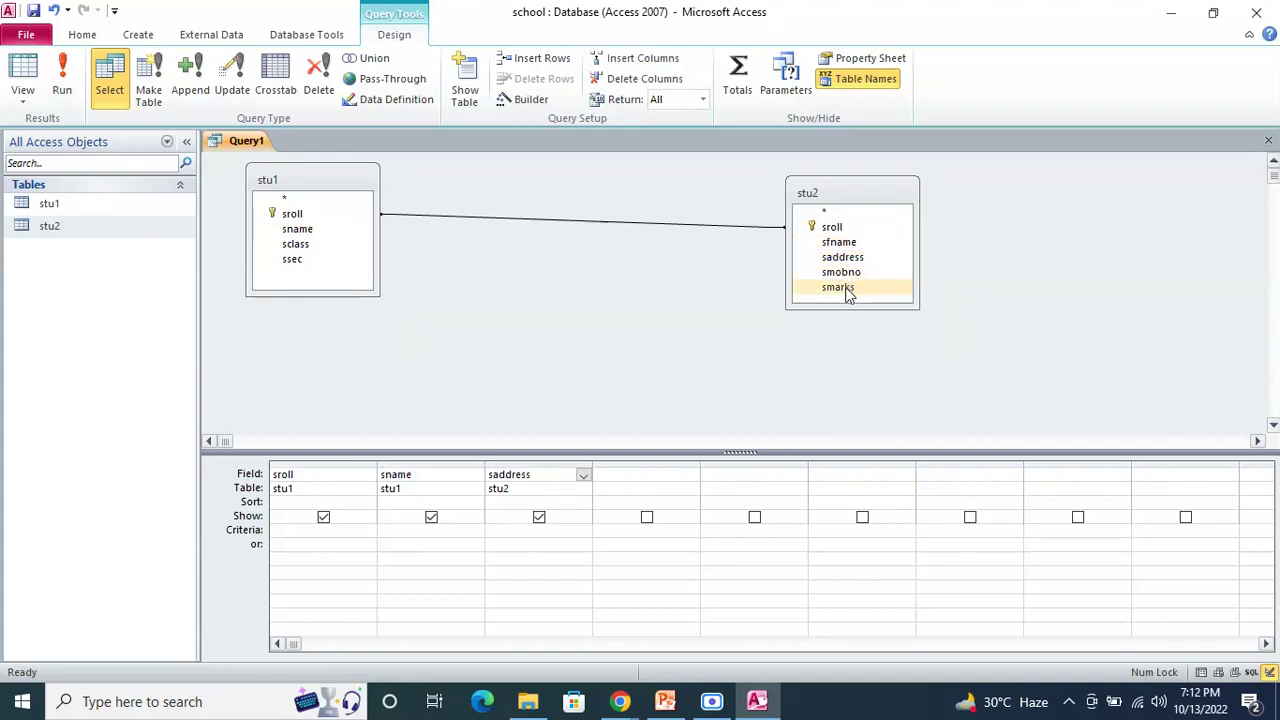
double_click(840, 287)
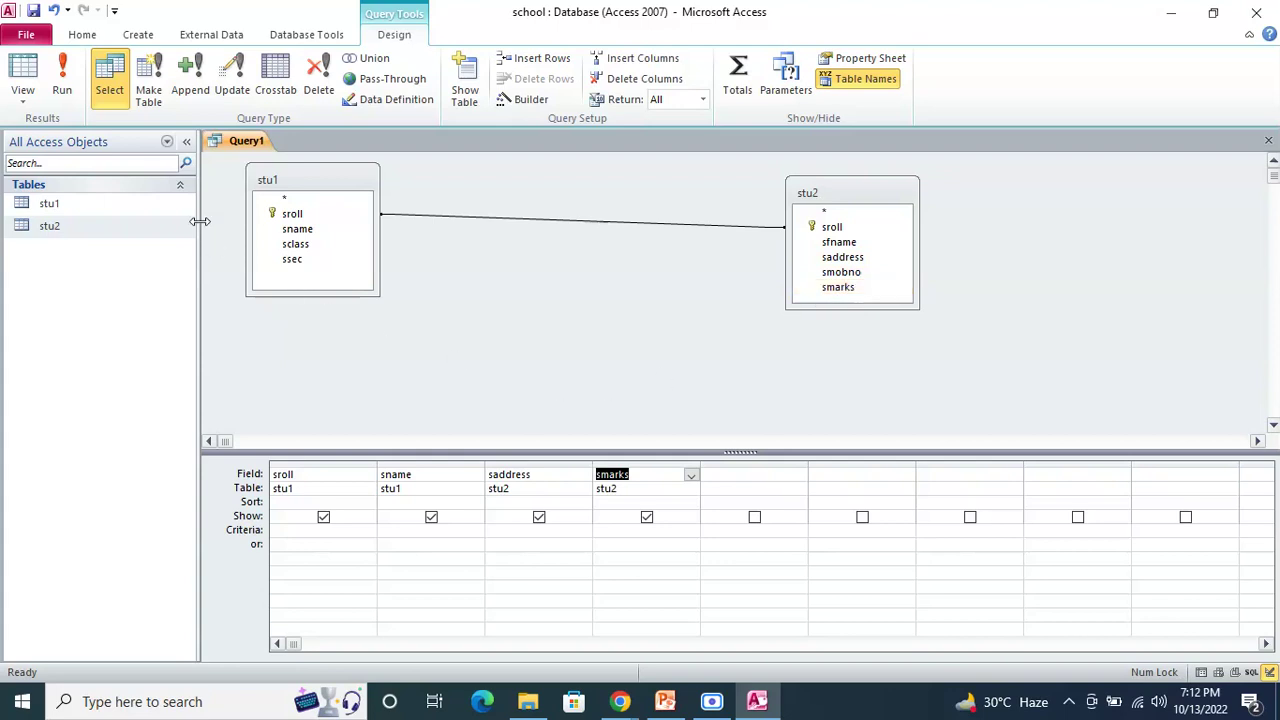
click(61, 88)
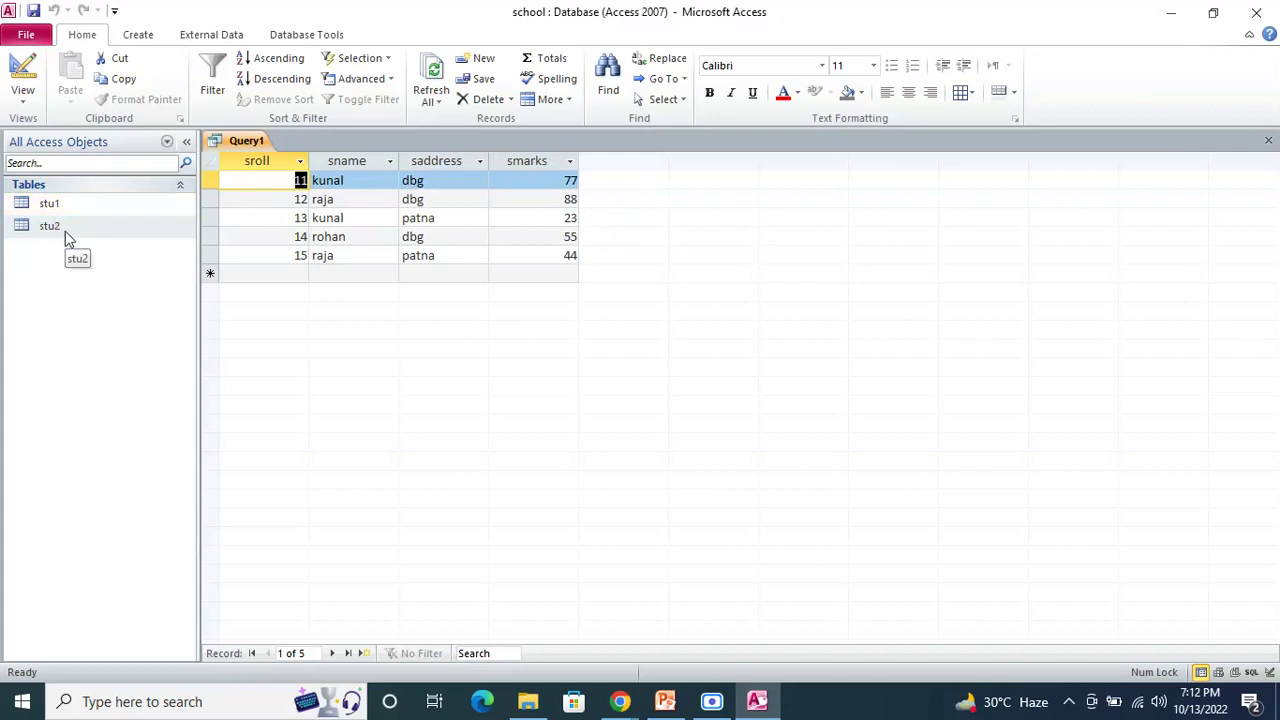
- Return the query to design view, add the smobno field from stu2, and run it again
right_click(246, 146)
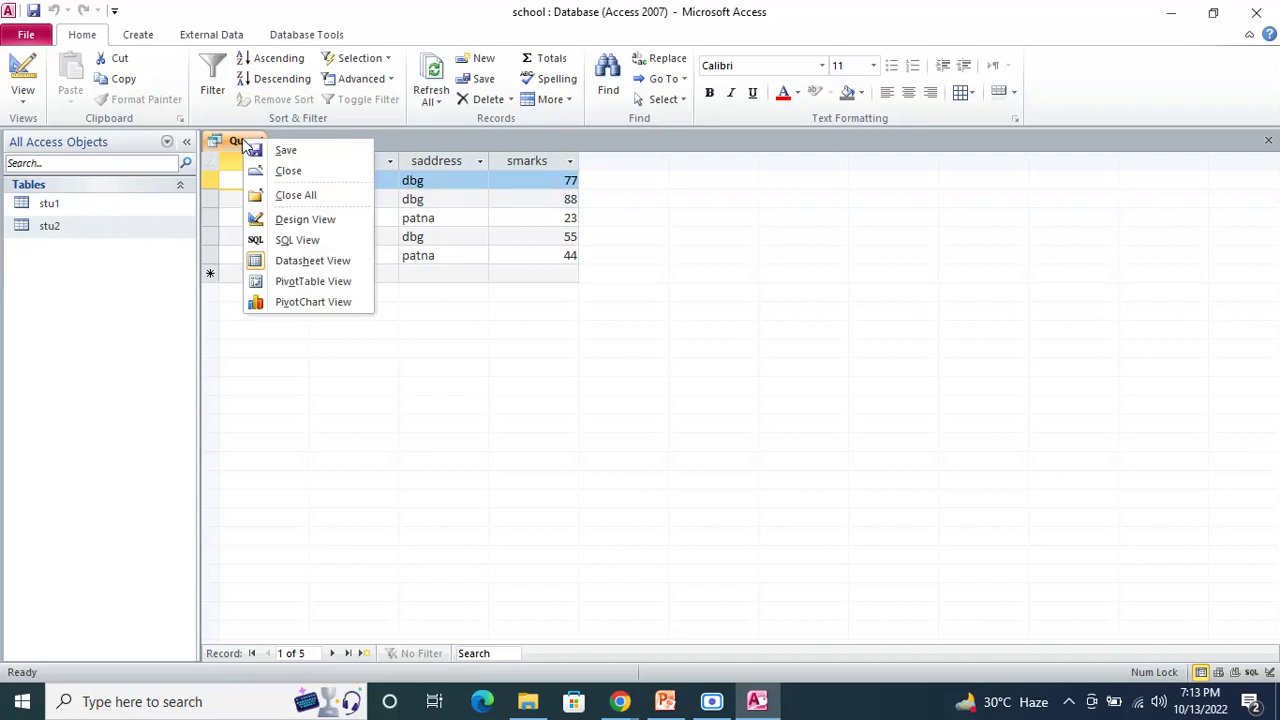
click(305, 222)
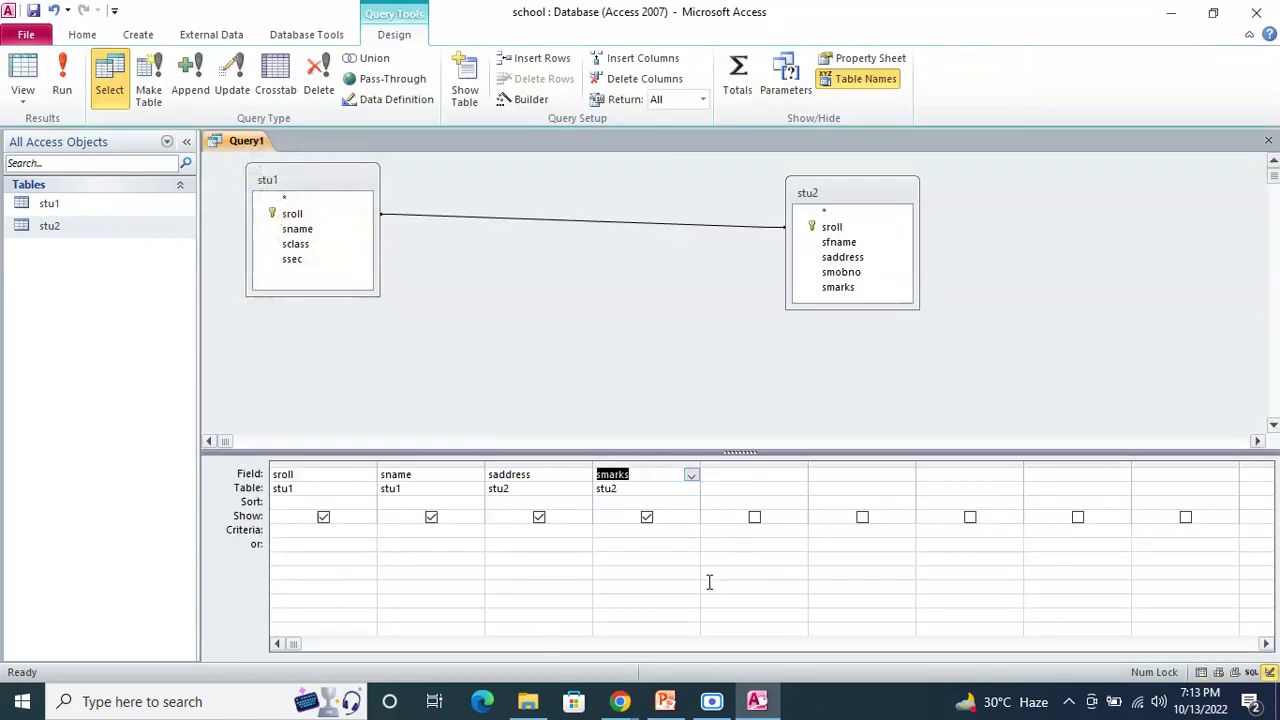
double_click(841, 273)
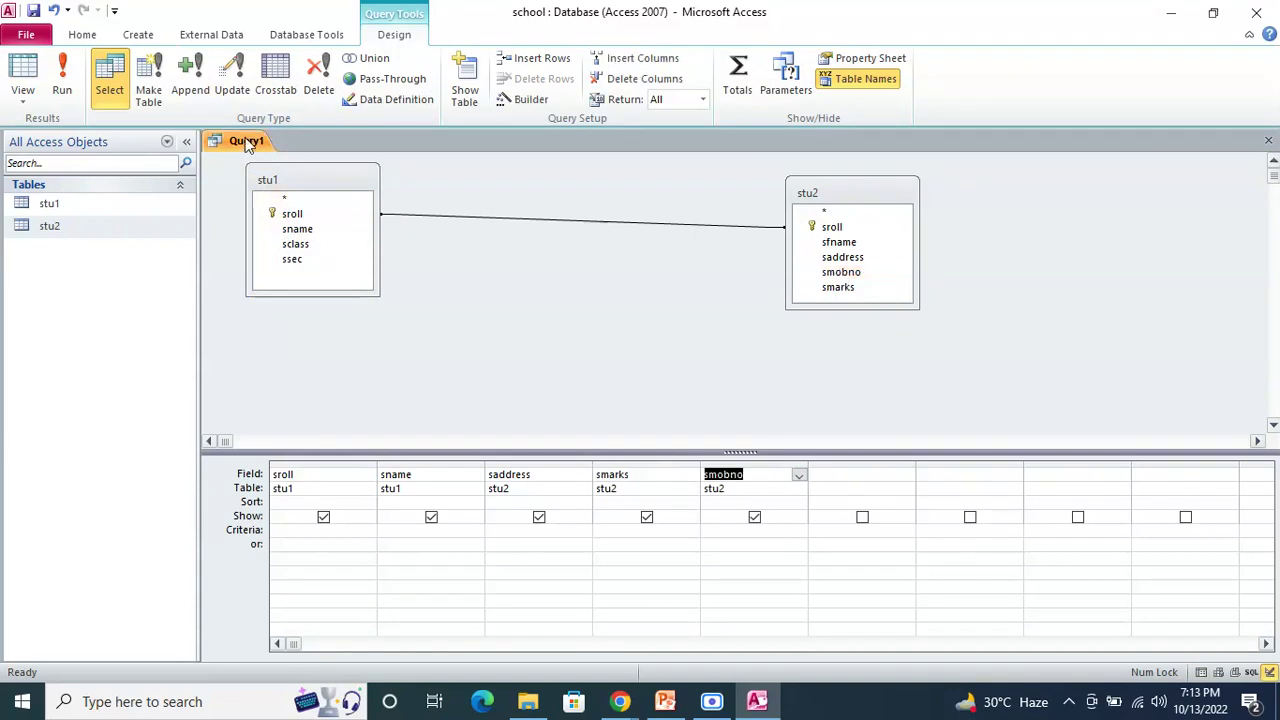
click(60, 82)
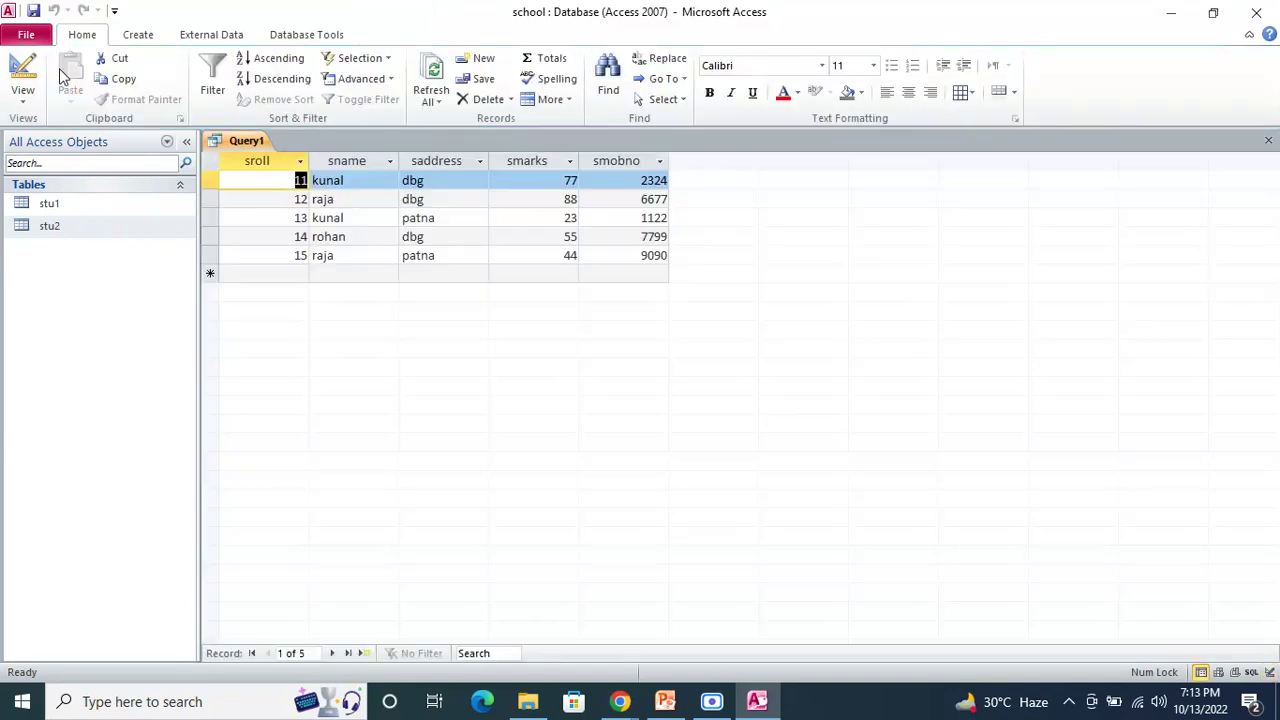
- Return the query to design view, set the sname criterion to the name of the student with 88 marks, and run it
right_click(252, 146)
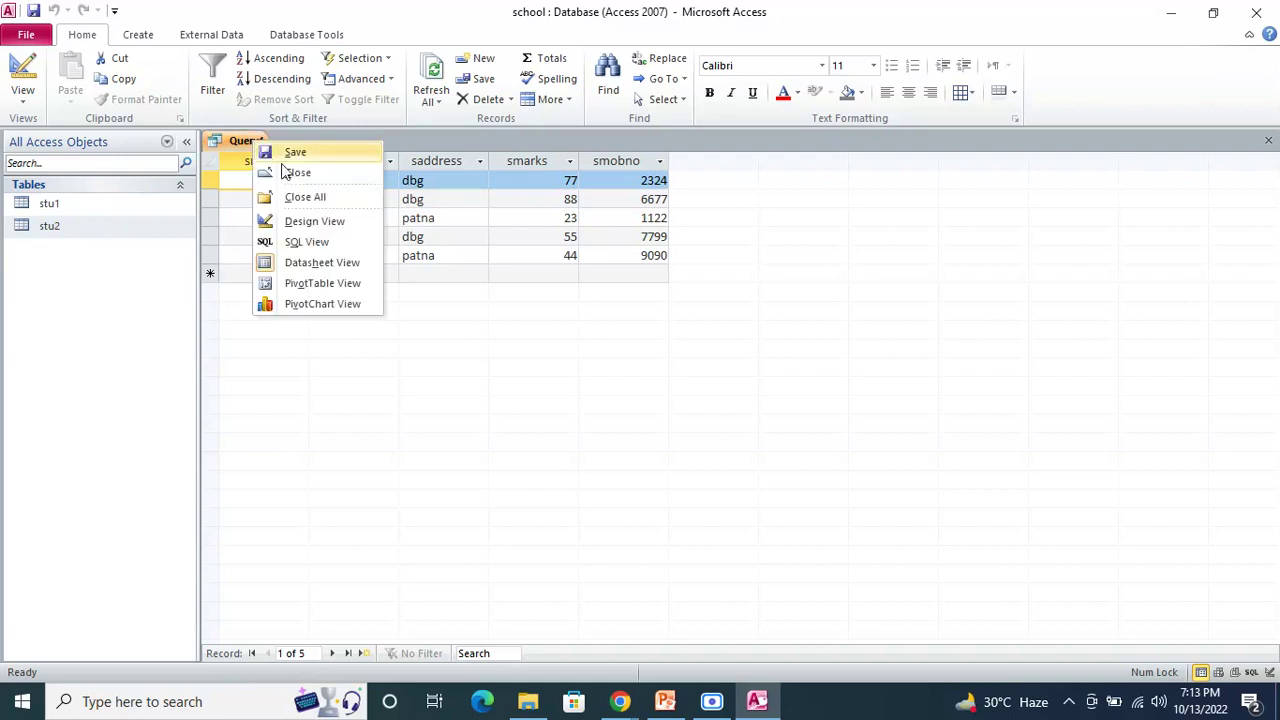
click(300, 218)
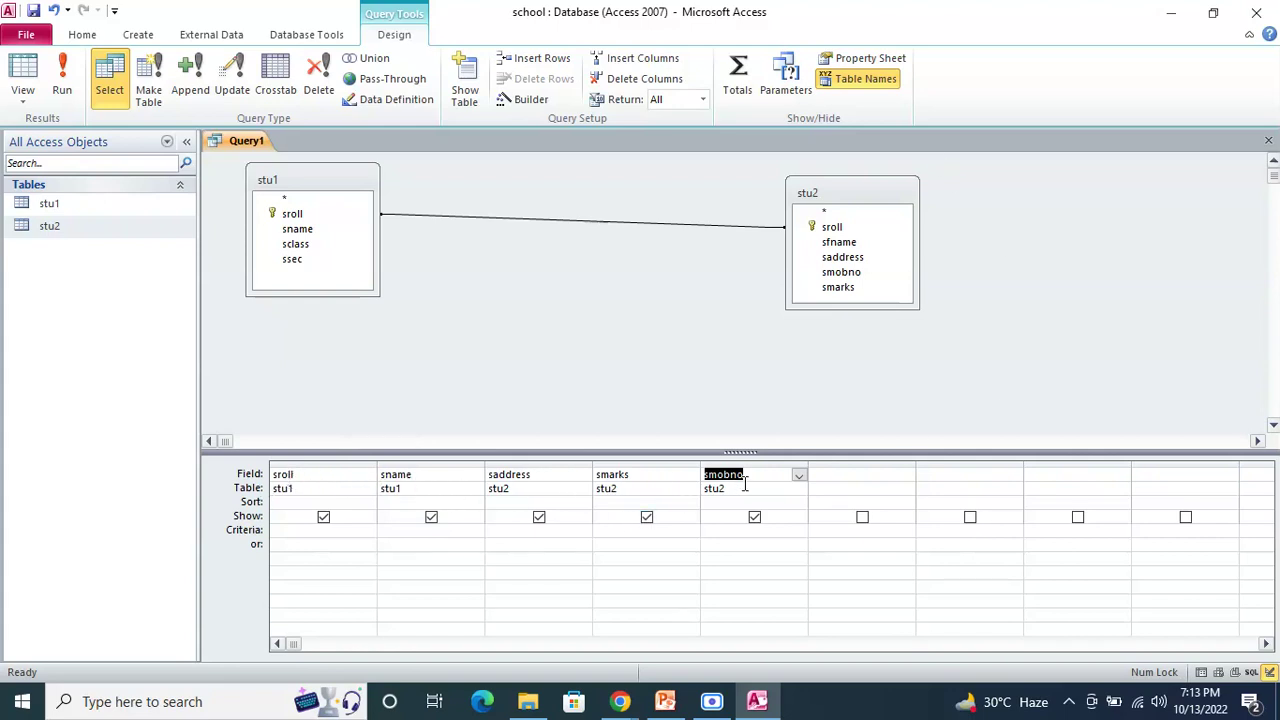
click(397, 531)
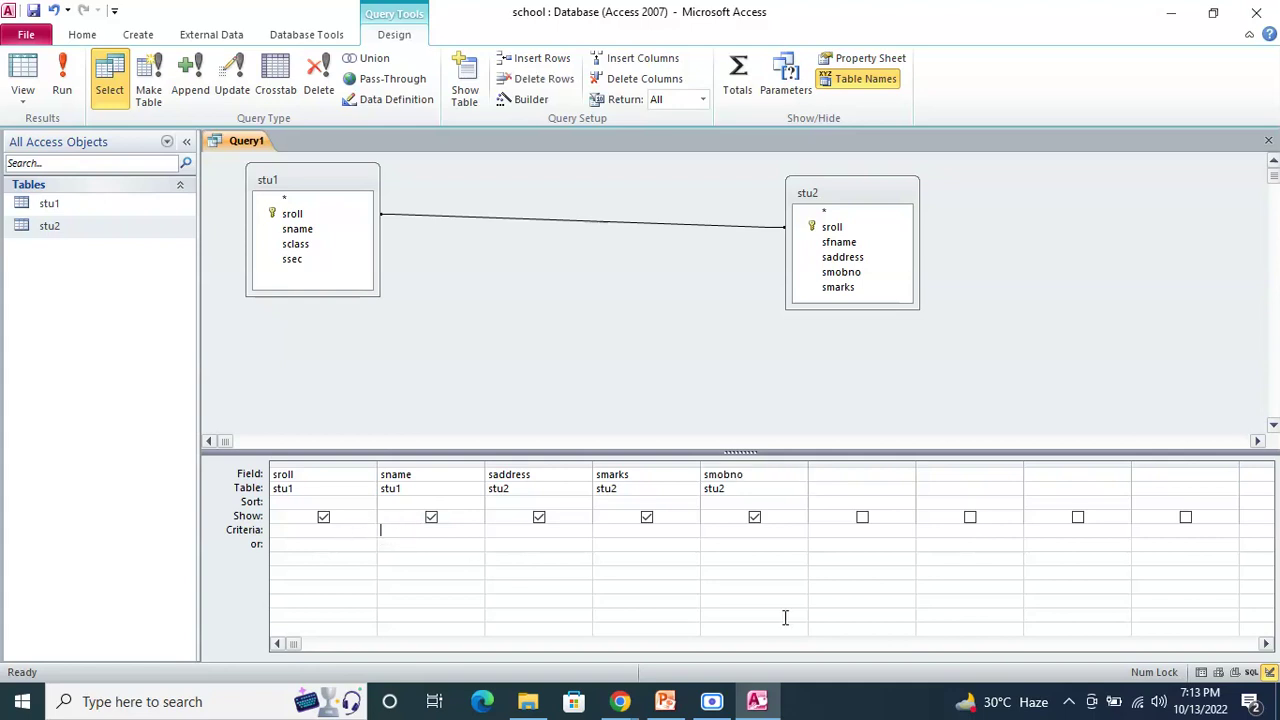
text(ra)
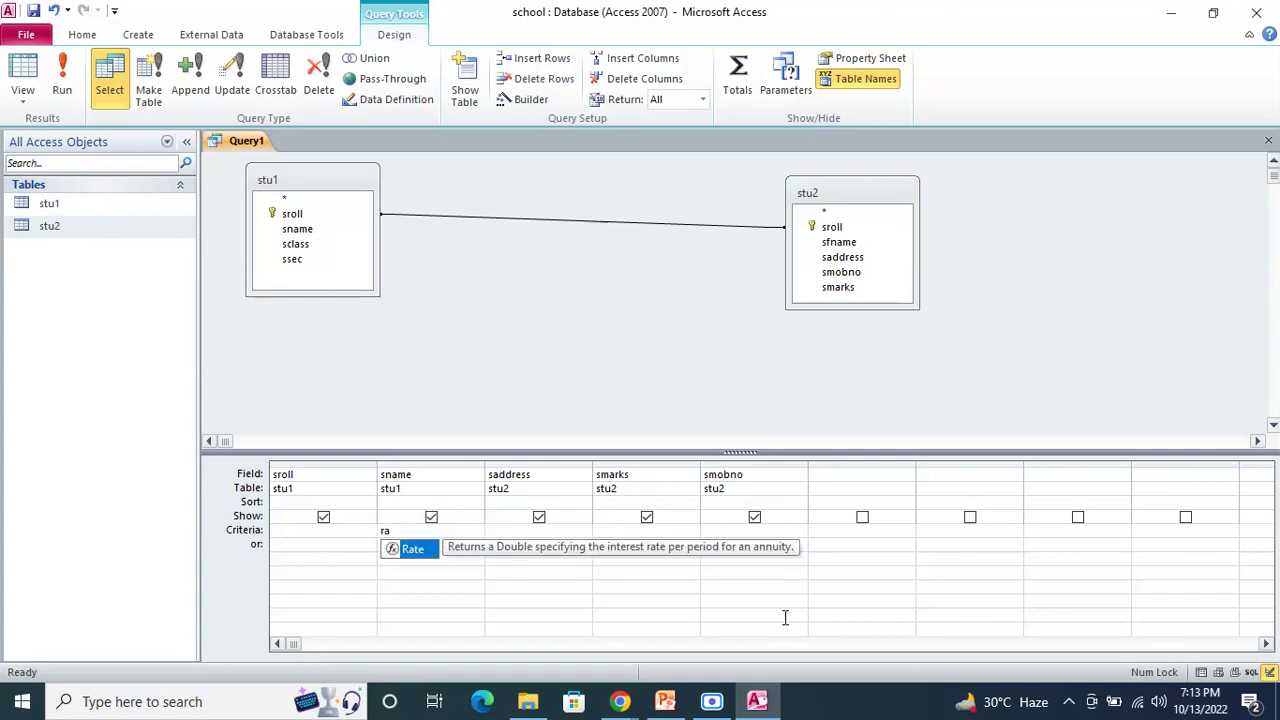
text(ja)
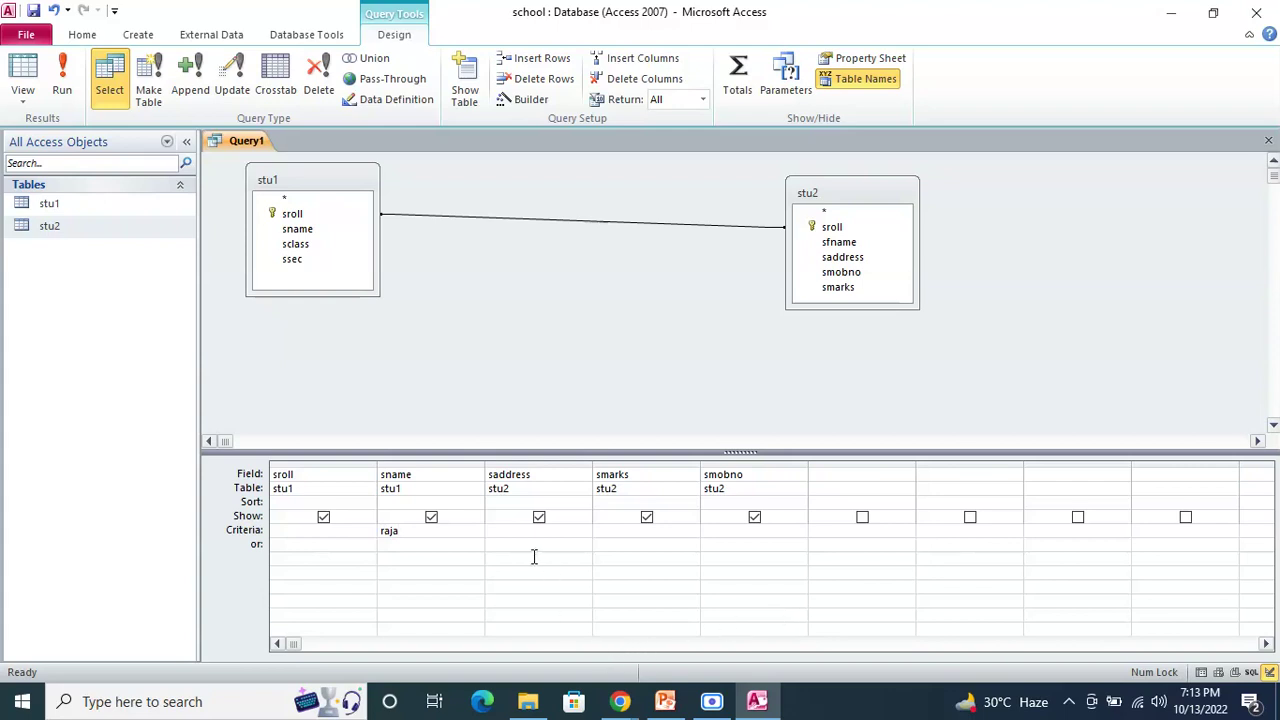
click(62, 80)
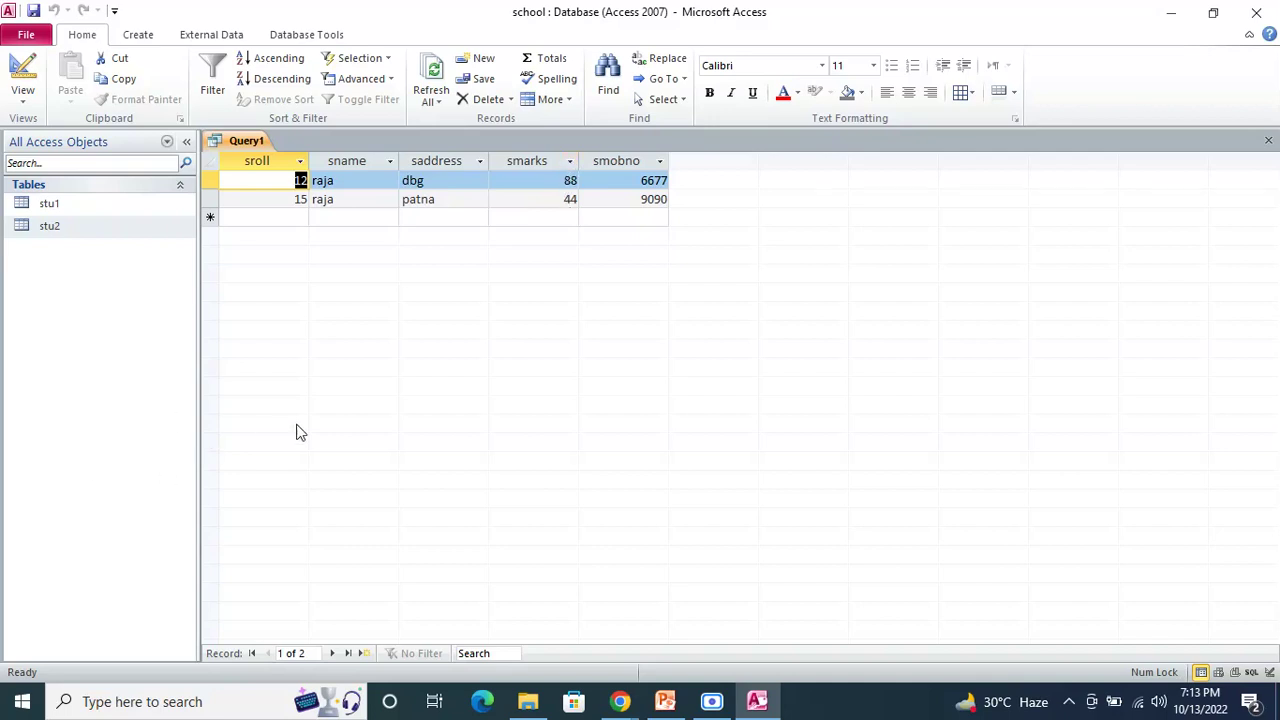
- Review the sname criterion in the query's design view and rerun the query
right_click(242, 142)
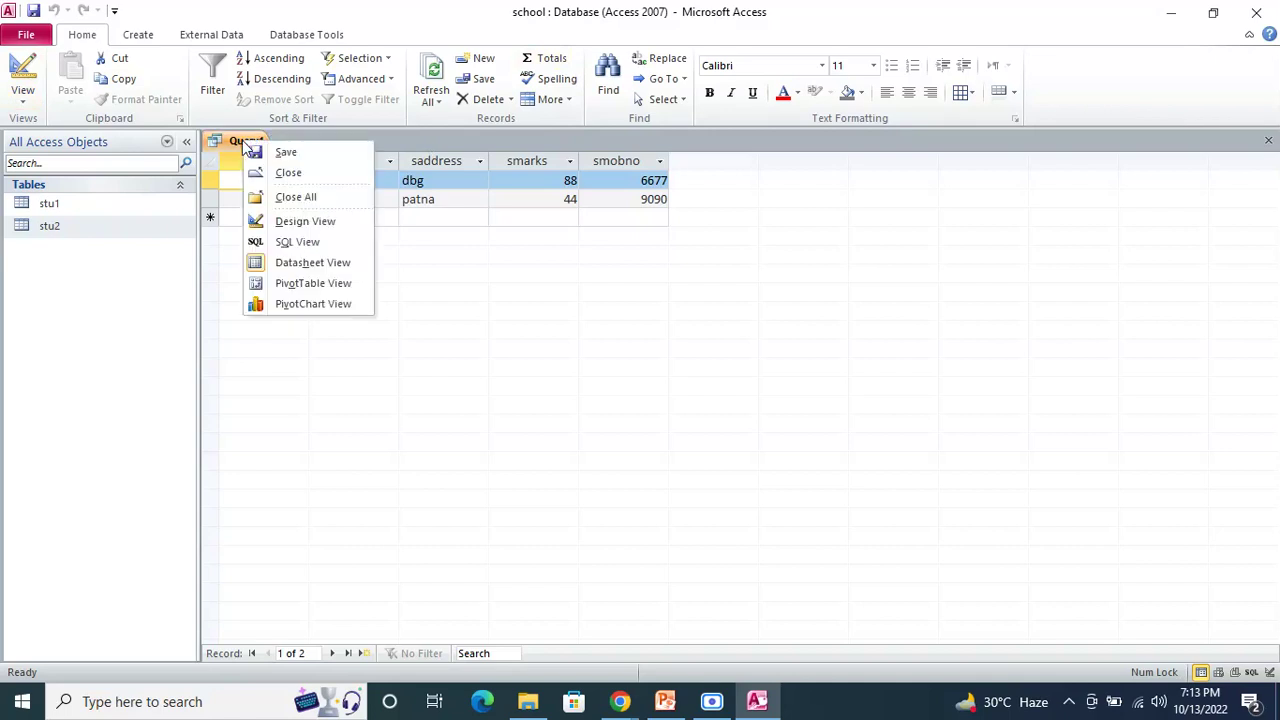
click(305, 224)
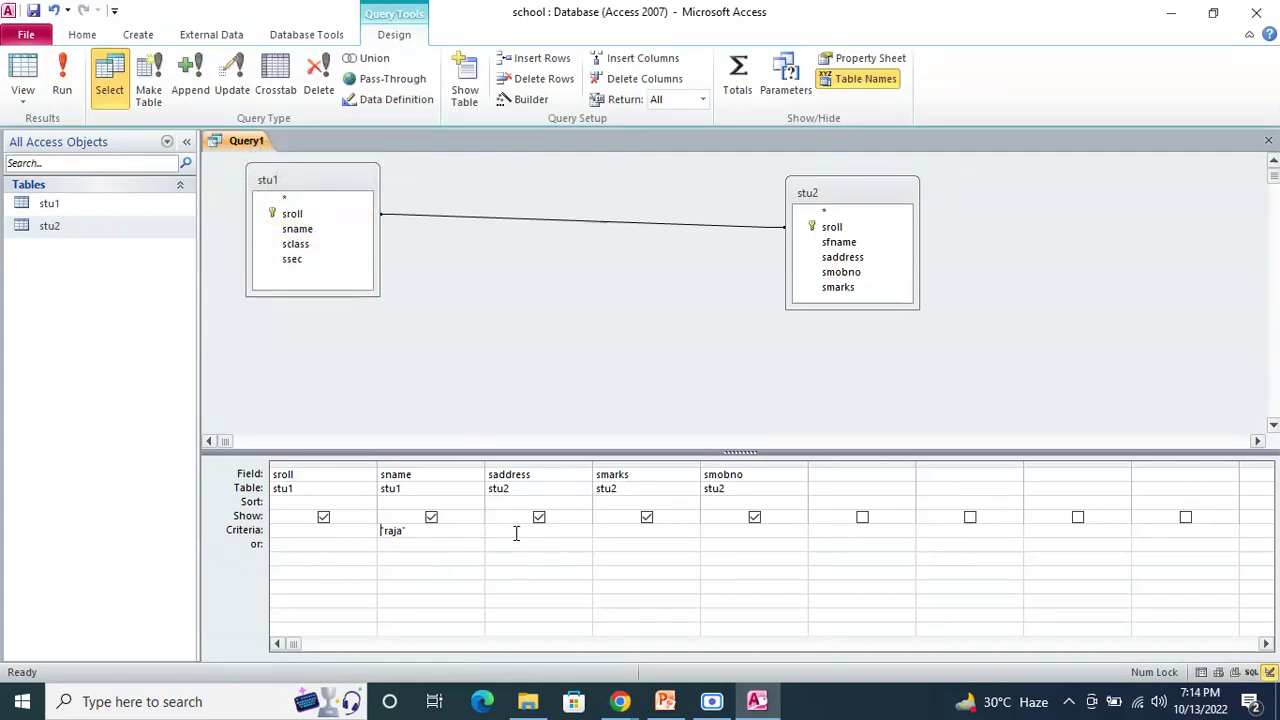
right_click(248, 143)
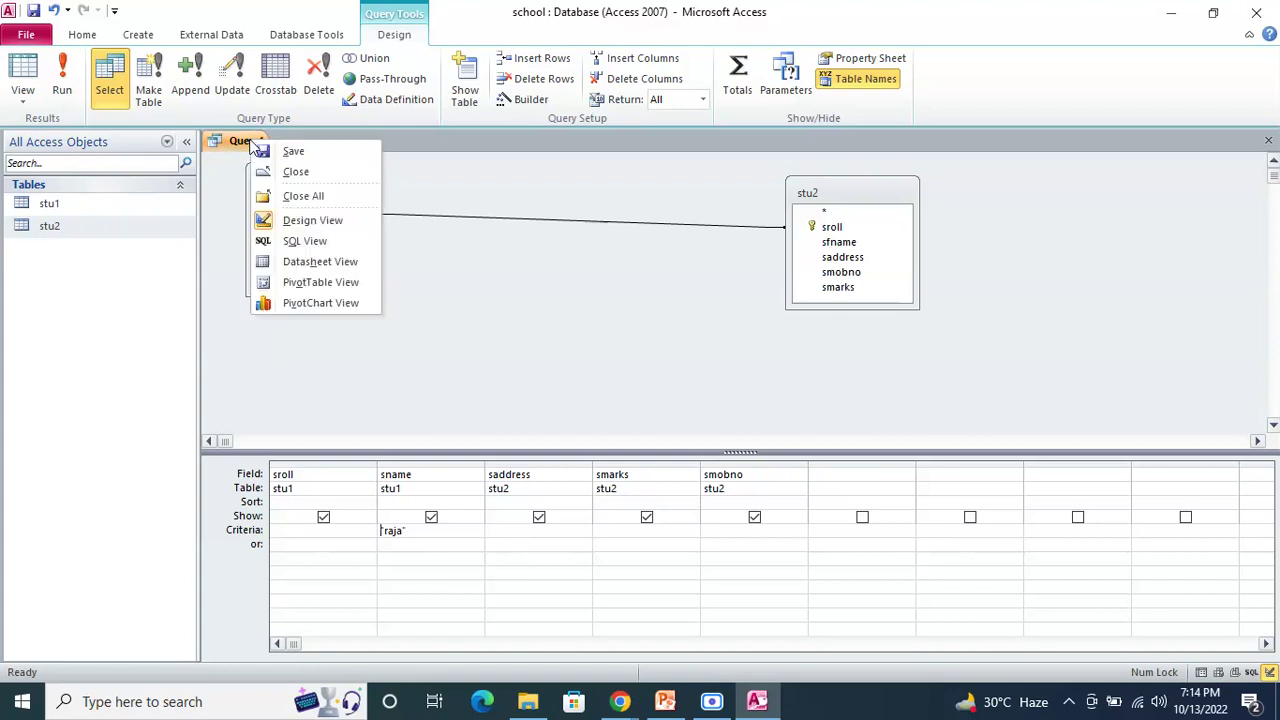
click(72, 72)
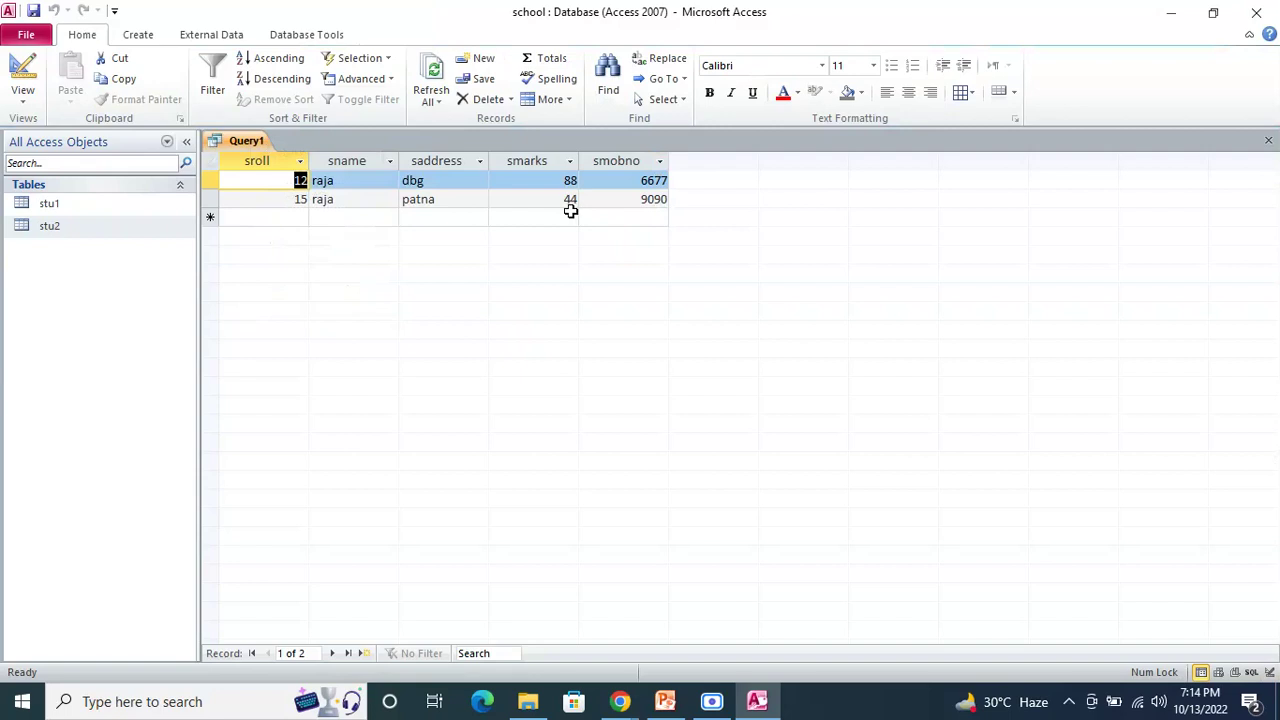
- Reopen the query in design view, add the criterion >50 for smarks alongside the sname criterion, and run it
right_click(251, 143)
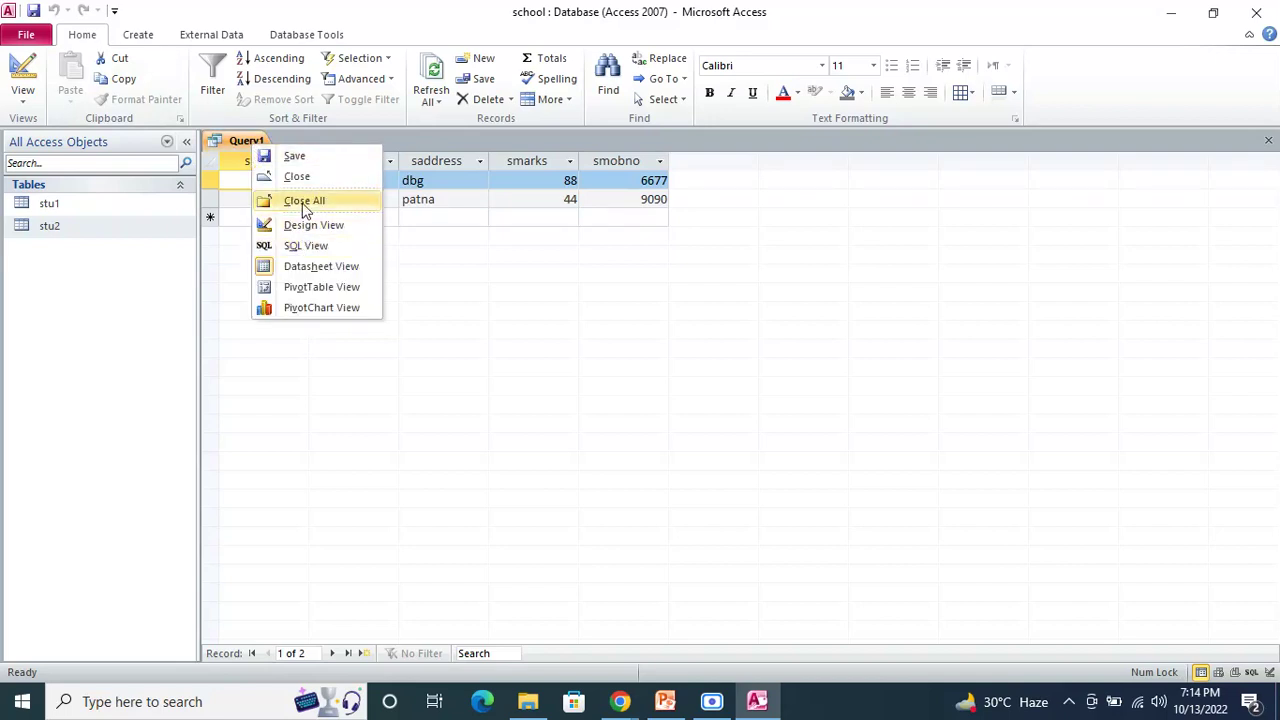
click(307, 226)
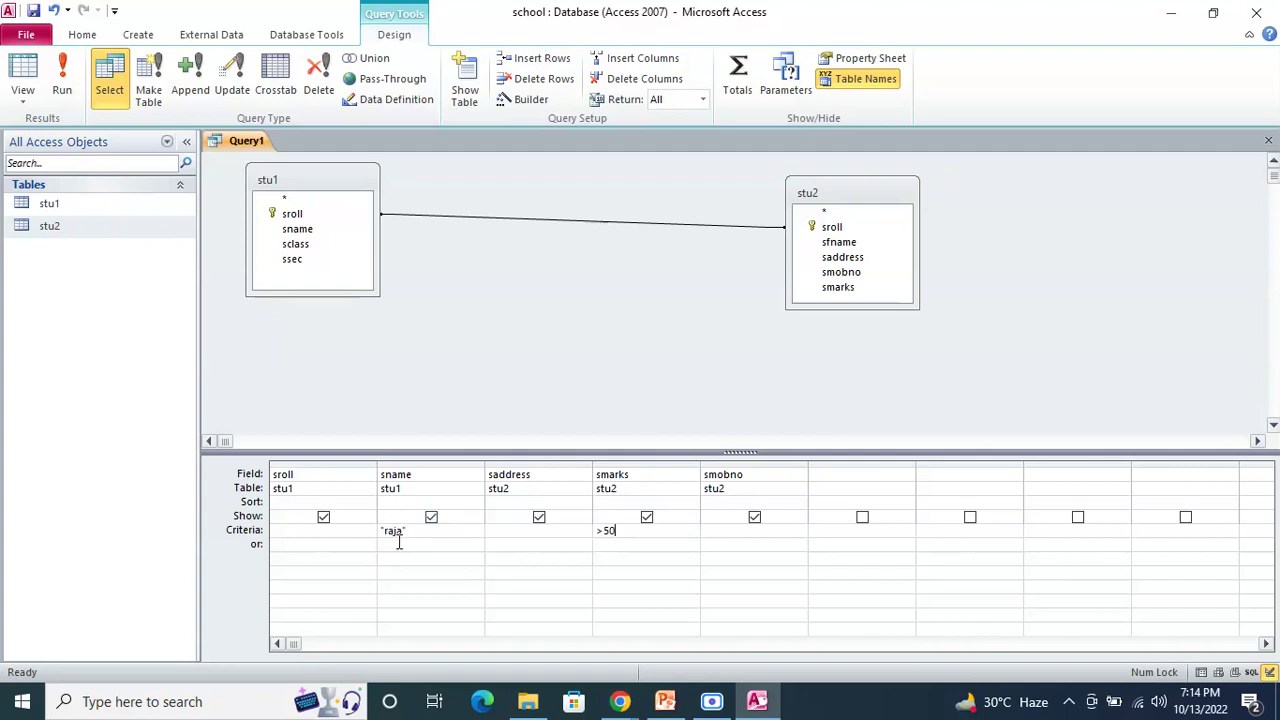
drag(410, 532, 360, 522)
drag(643, 534, 578, 530)
click(62, 85)
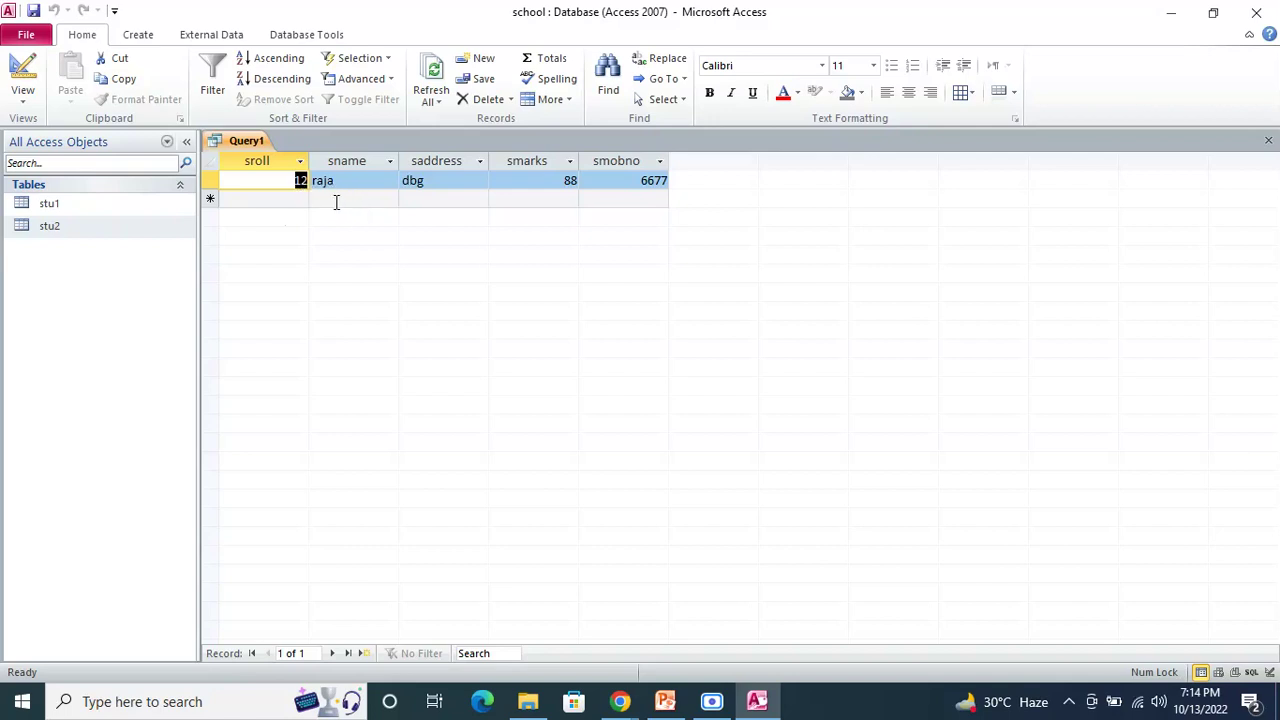
- Save the query as Query1 and switch to the PowerPoint slide show
right_click(240, 146)
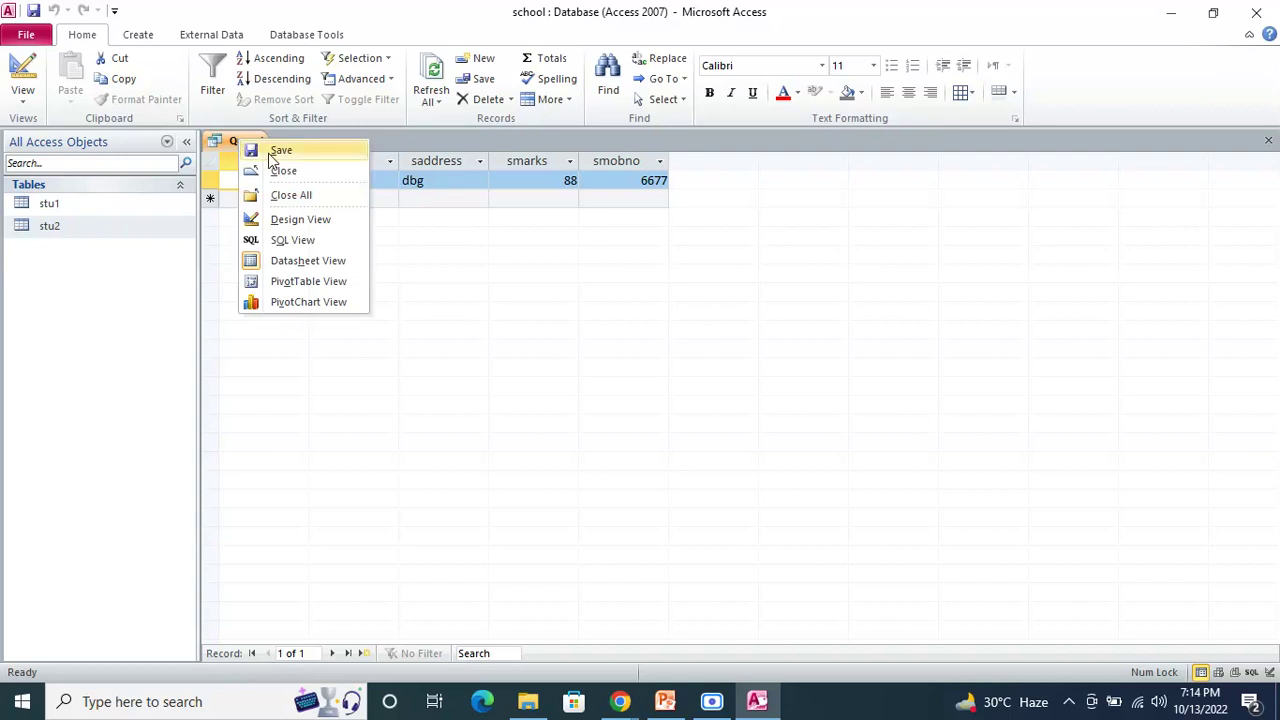
click(283, 151)
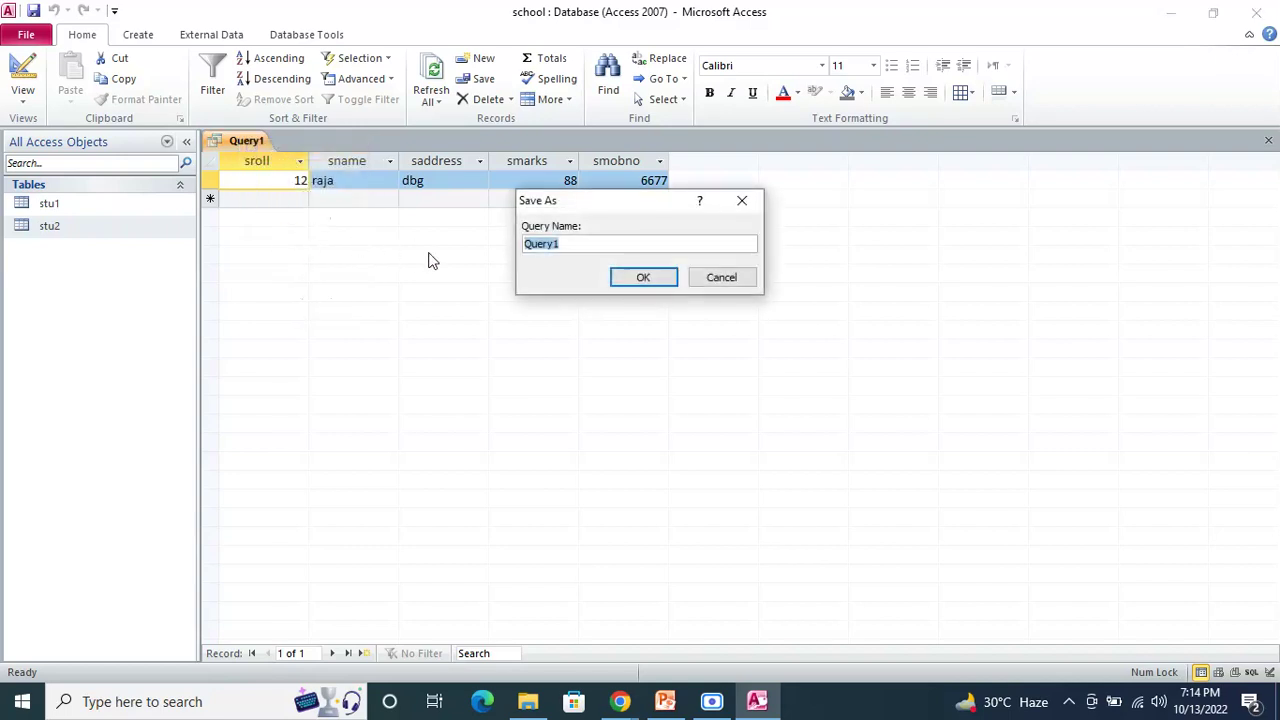
click(651, 277)
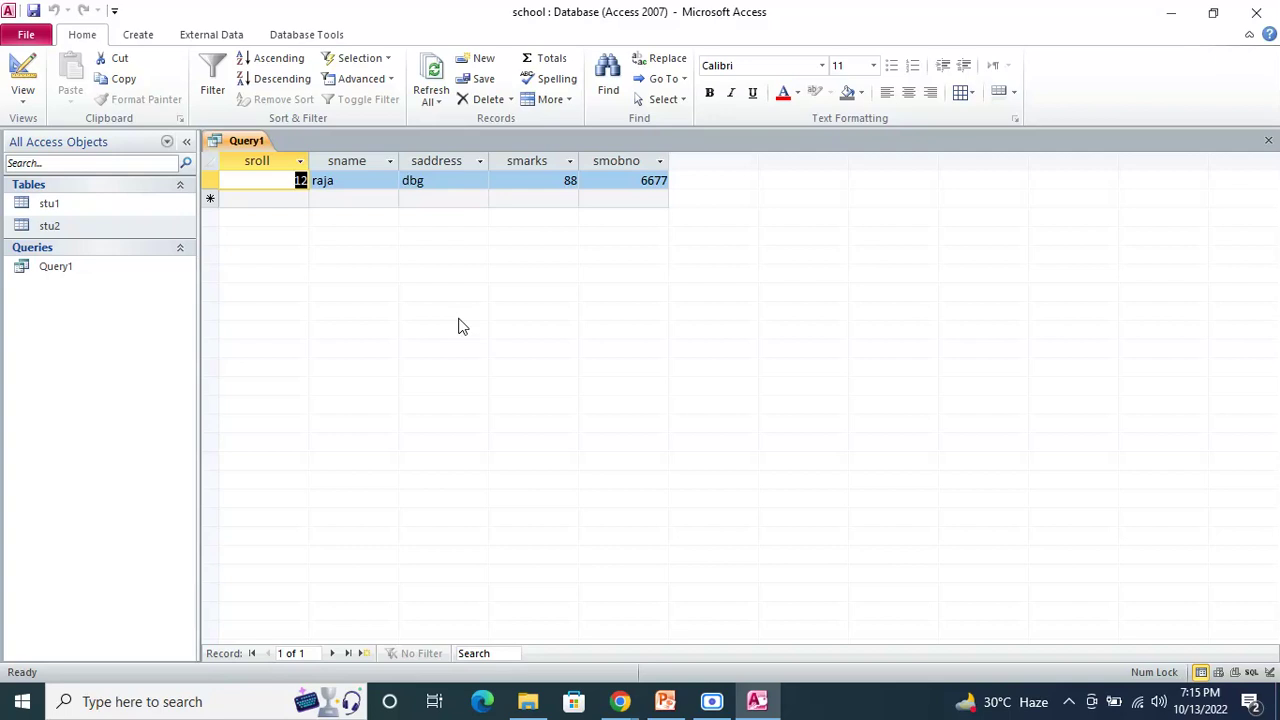
click(765, 708)
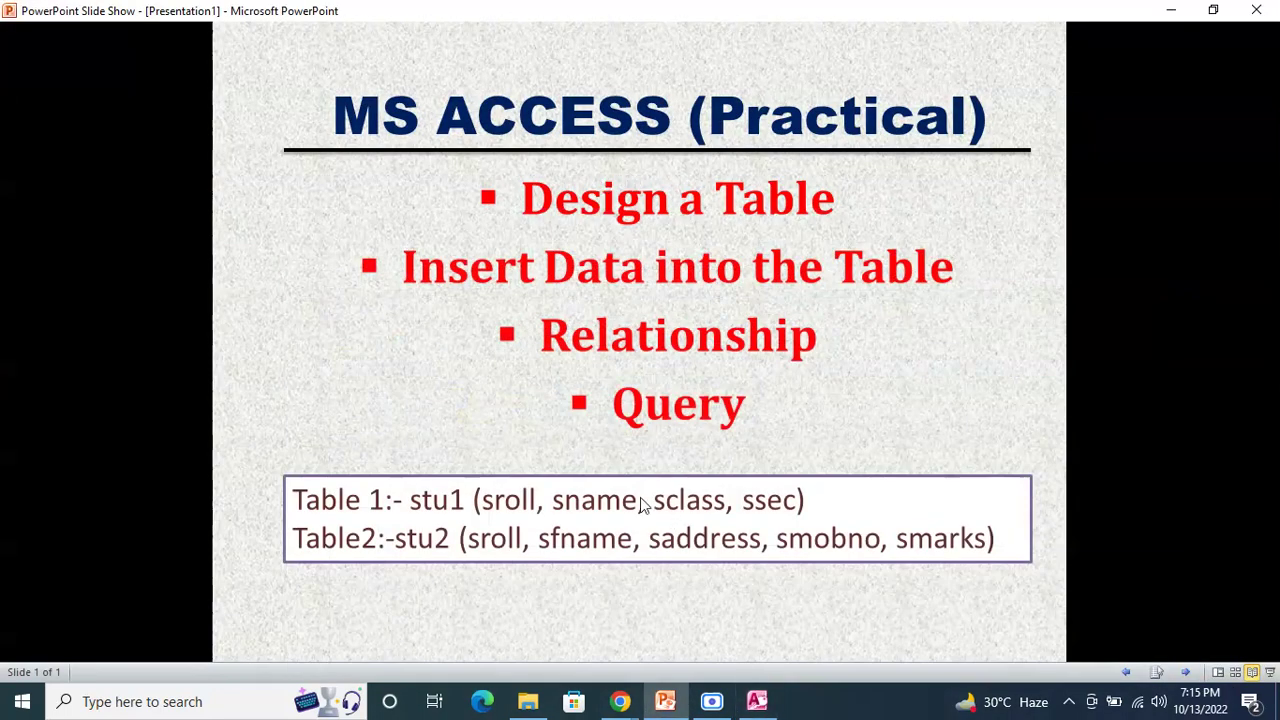